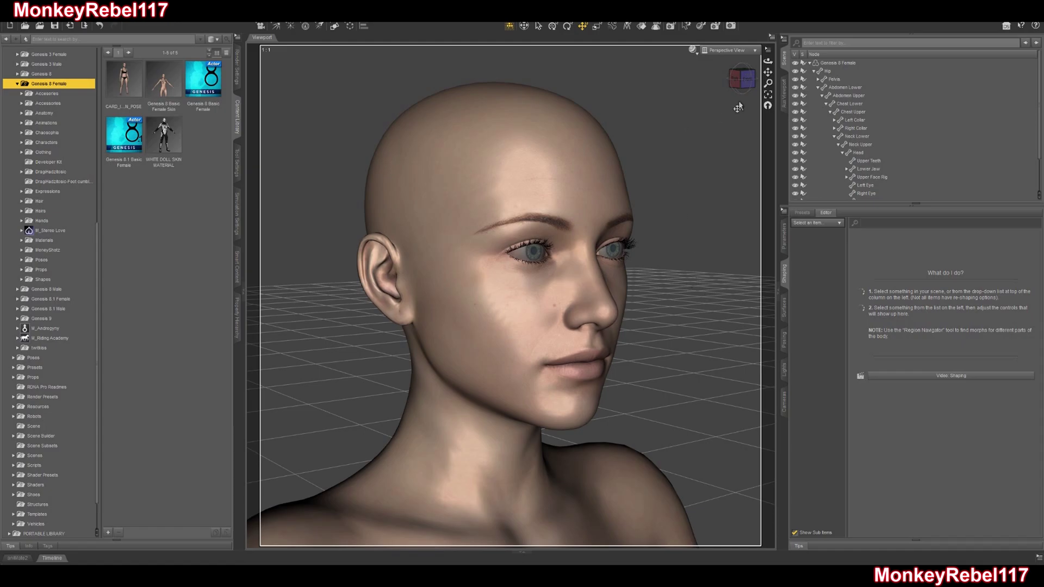
Apply the Boro HEAD morph from the H5 group to the Genesis 8 Female figure at 100%
drag(746, 79, 764, 74)
click(852, 64)
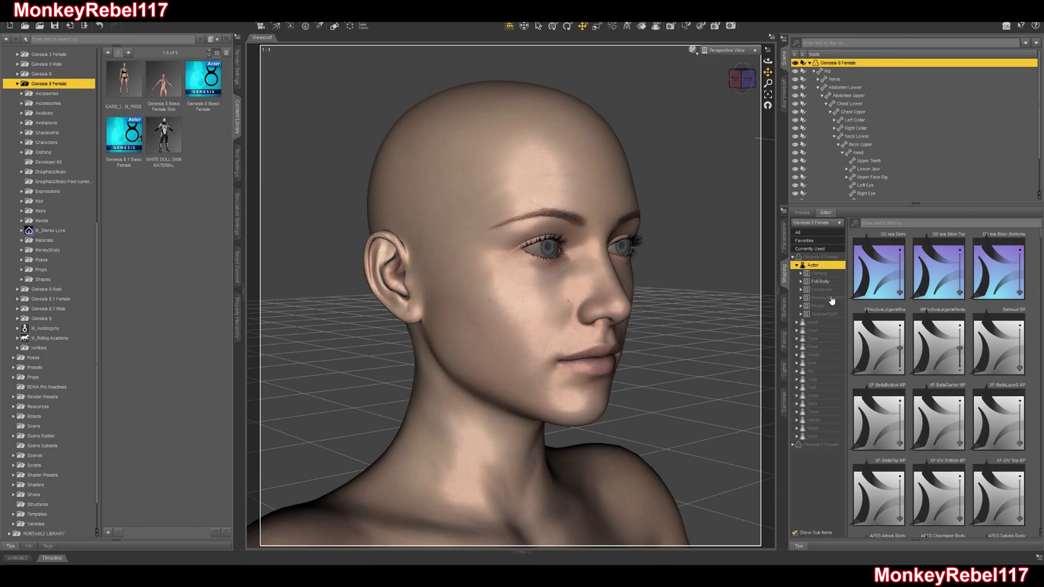
click(828, 298)
click(801, 298)
click(805, 306)
click(824, 330)
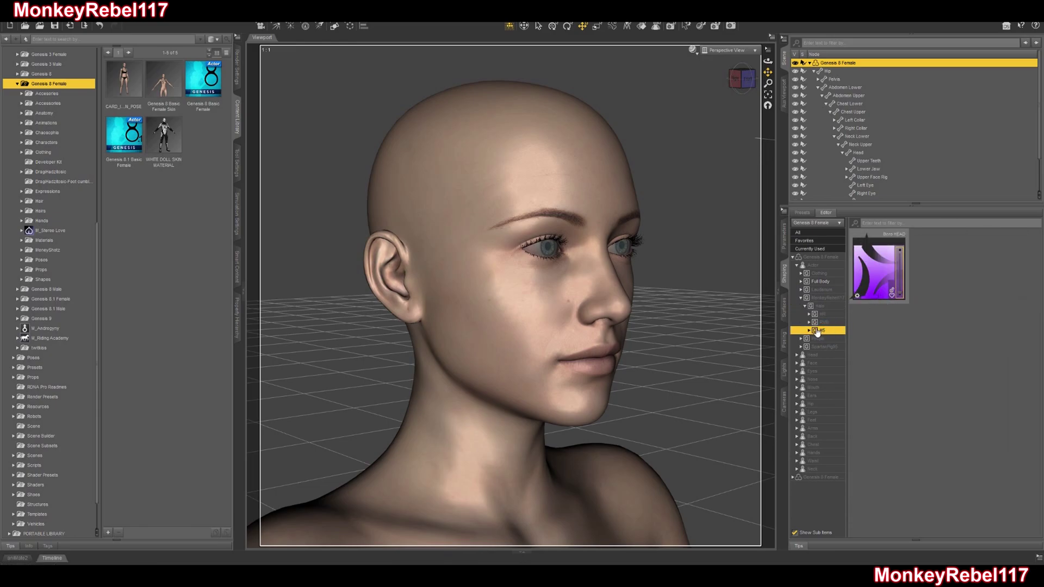
drag(900, 293, 900, 248)
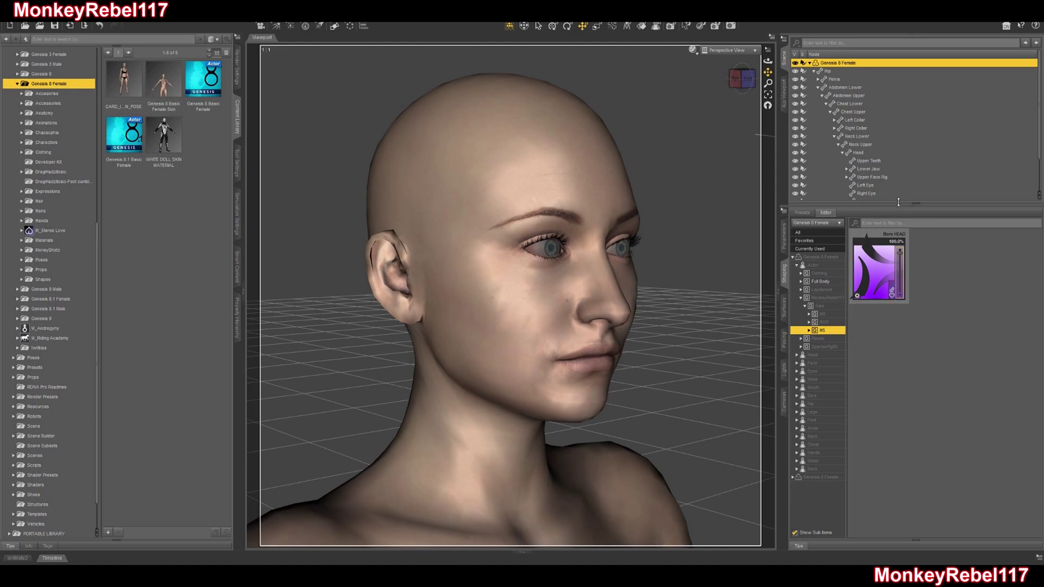
mouse_move(741, 81)
mouse_down()
mouse_move(717, 81)
mouse_move(753, 80)
mouse_up()
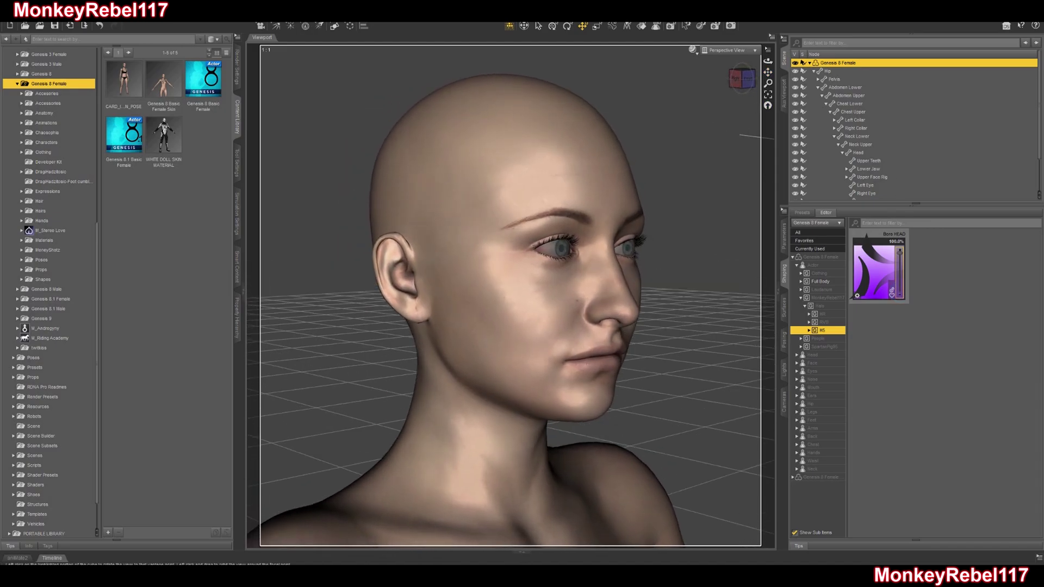
Import Hair Ponytail QUAD.obj from the BORO OUTFITS folder with the existing custom OBJ import options
click(69, 26)
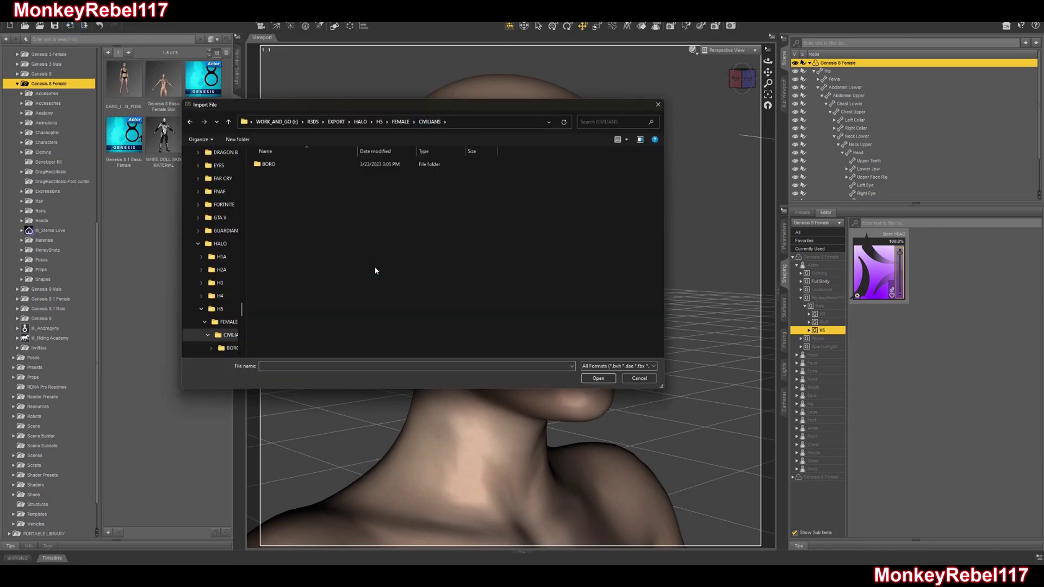
double_click(266, 166)
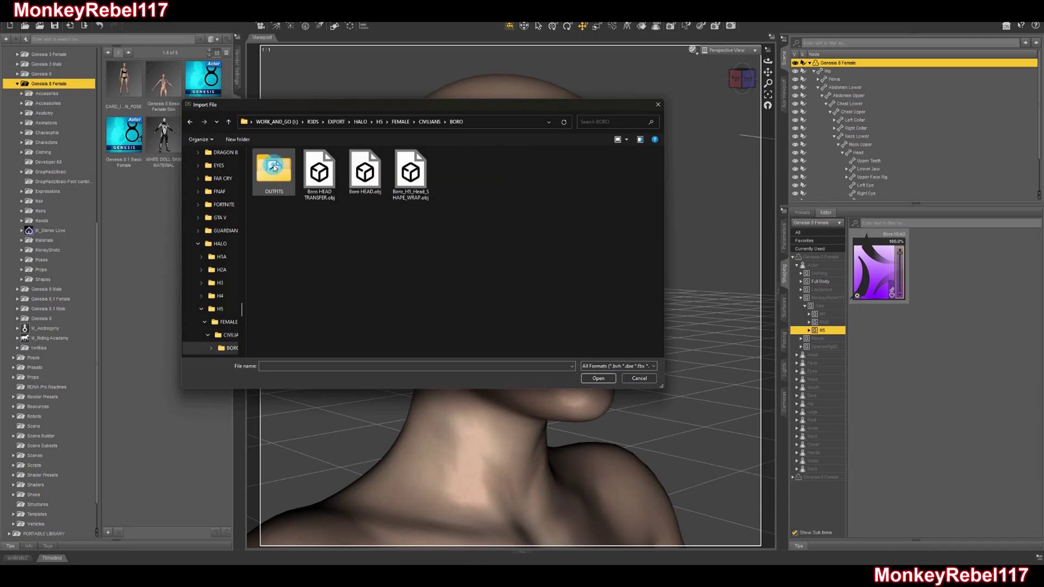
double_click(274, 172)
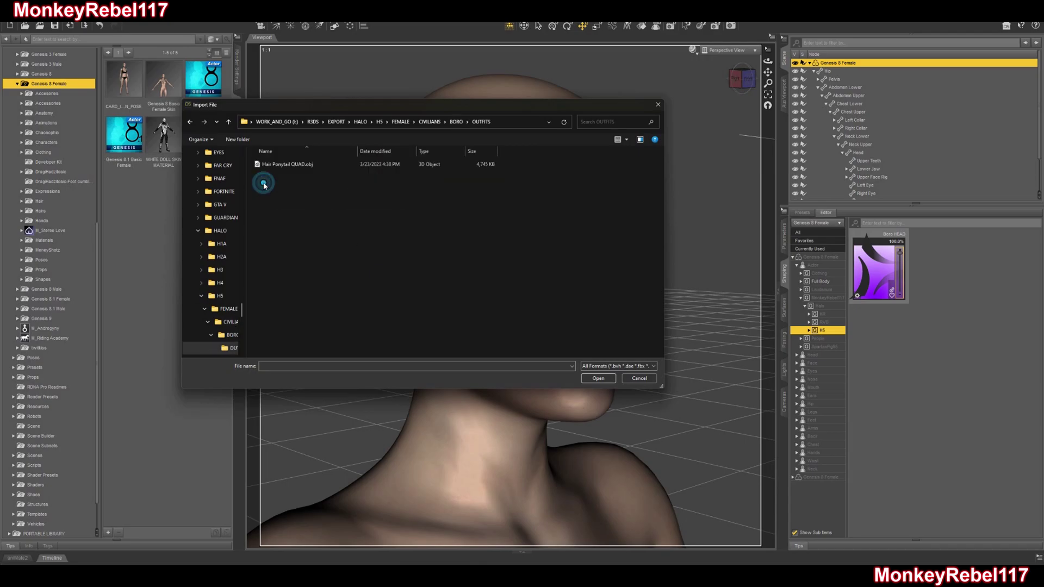
click(290, 167)
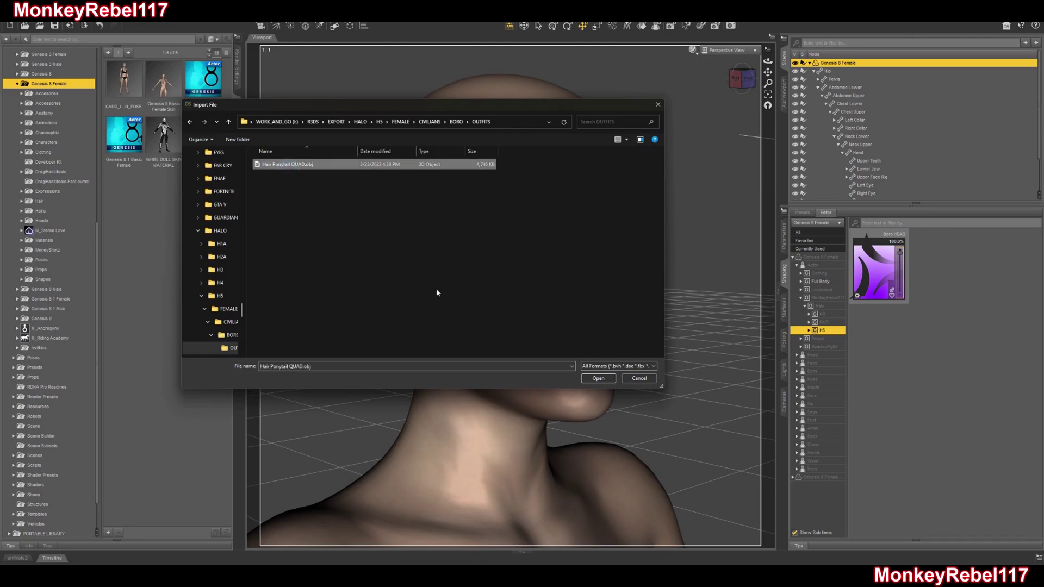
click(598, 378)
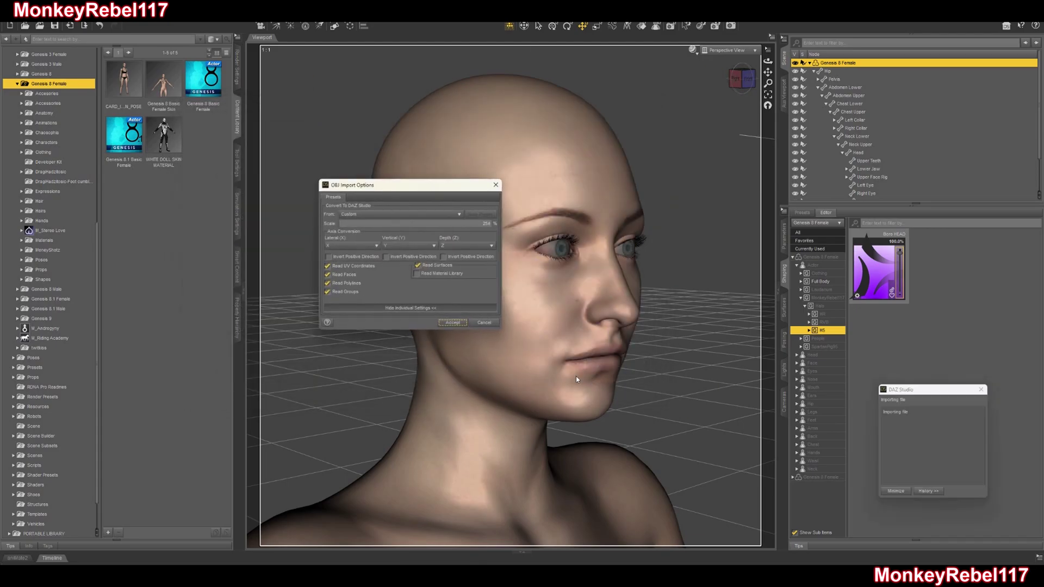
click(450, 325)
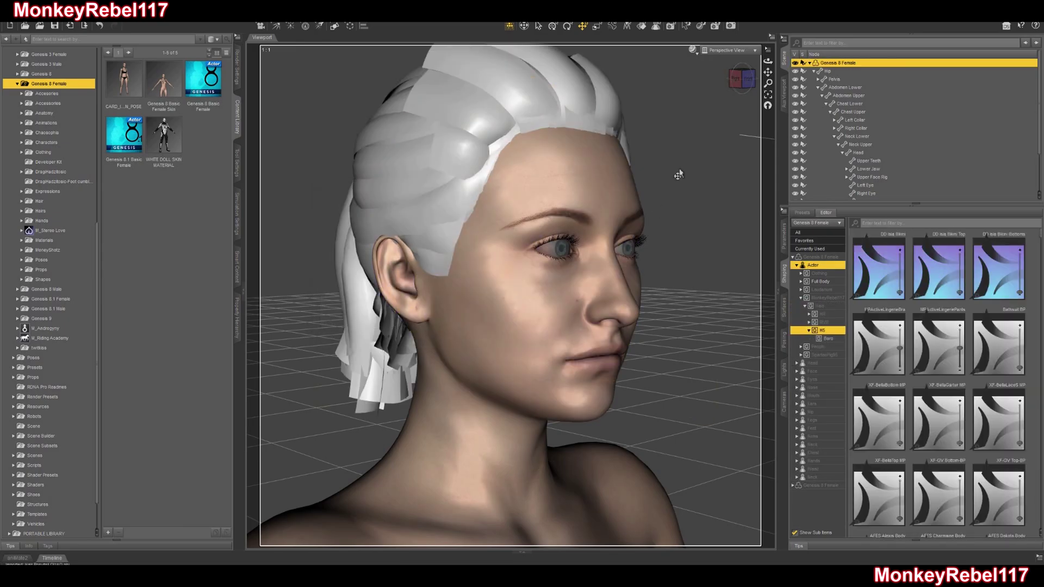
Inspect the imported ponytail hair's material surfaces, including Hair_Tie, and check its fit around the head from the side
drag(767, 72, 741, 82)
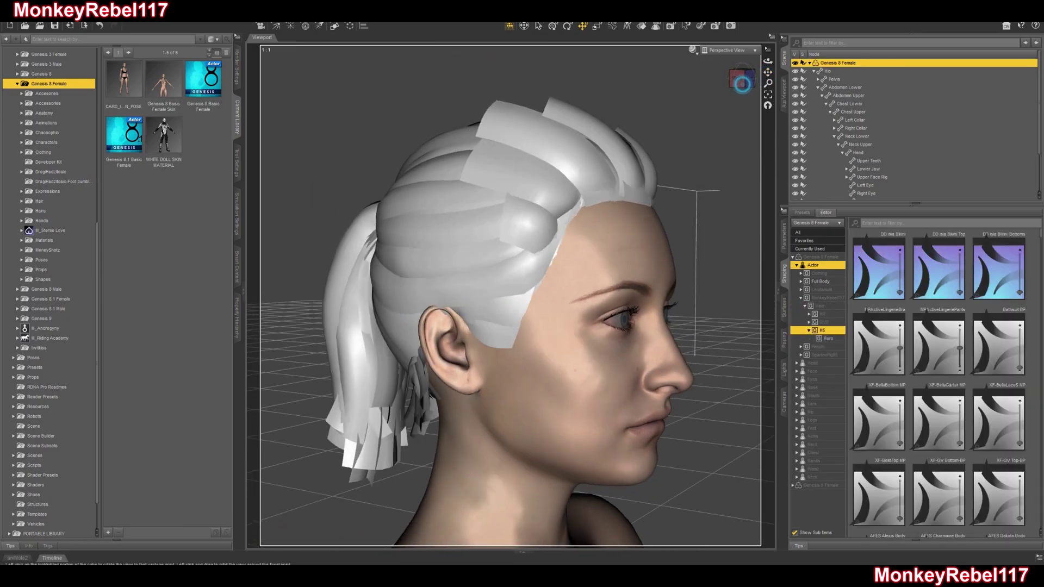
click(603, 164)
scroll(603, 165, up, 3)
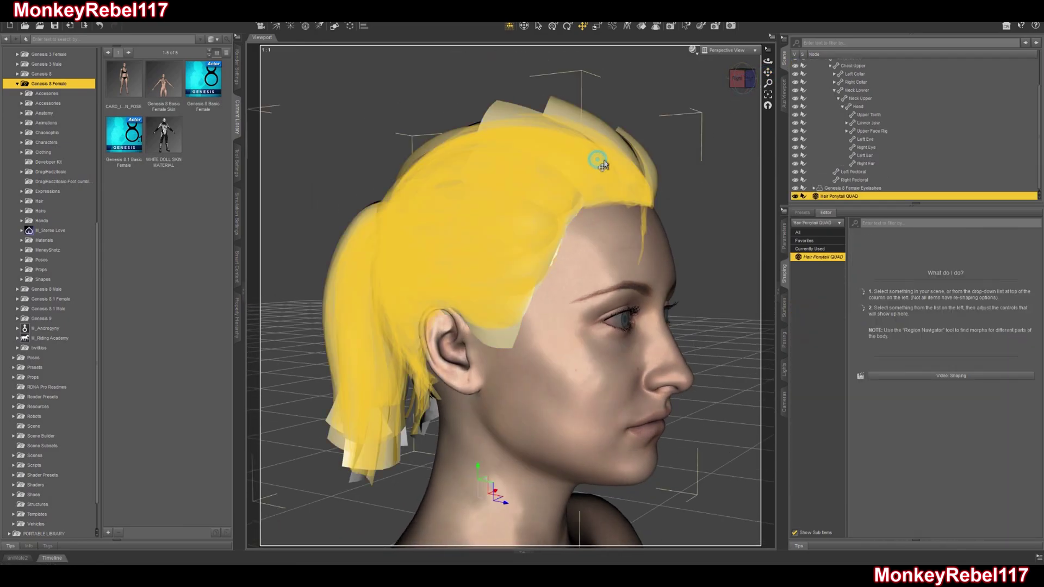
click(784, 309)
click(812, 256)
click(793, 255)
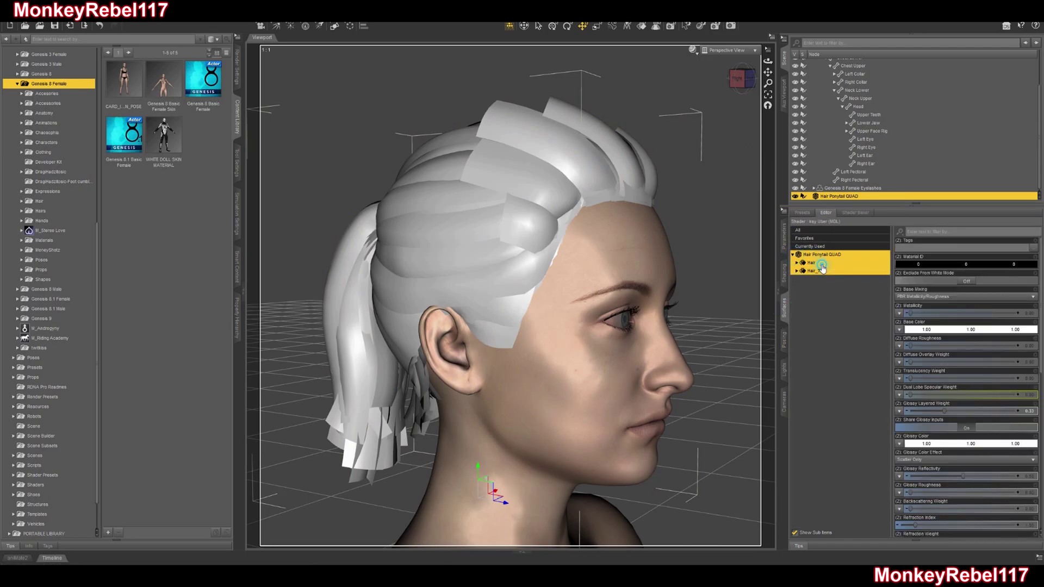
click(819, 263)
click(818, 271)
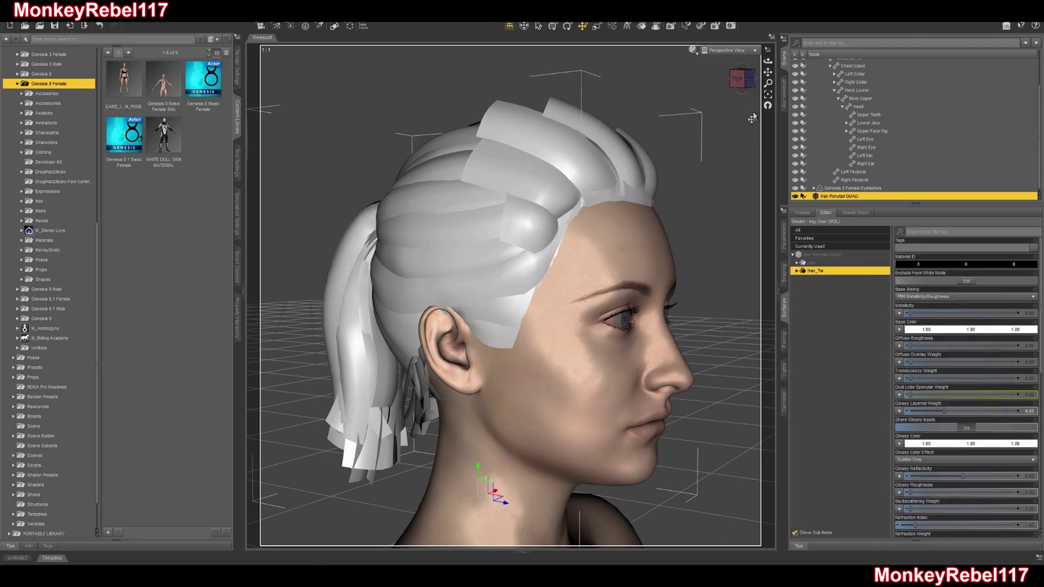
click(740, 80)
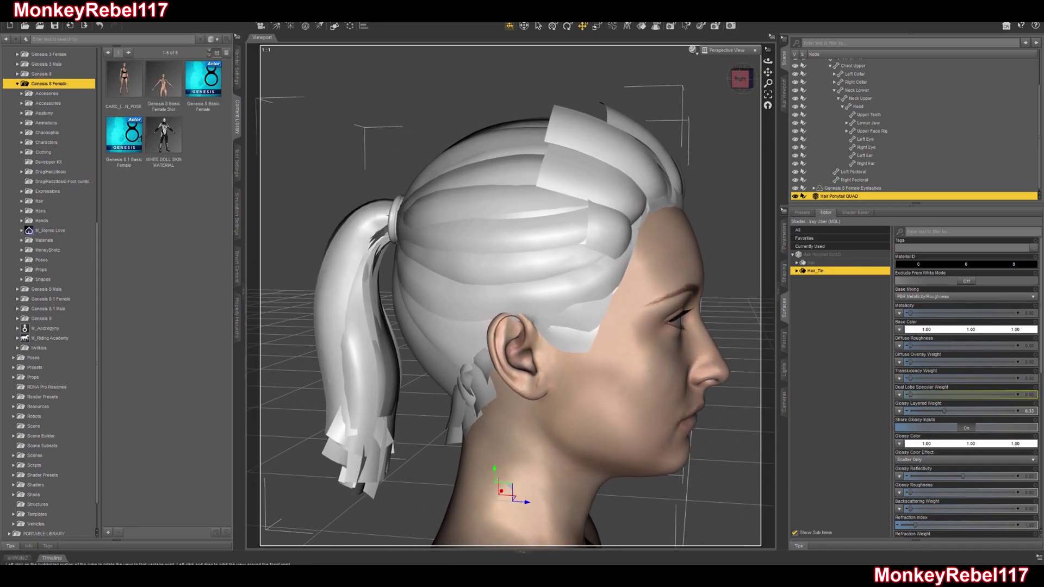
drag(768, 72, 752, 51)
click(745, 83)
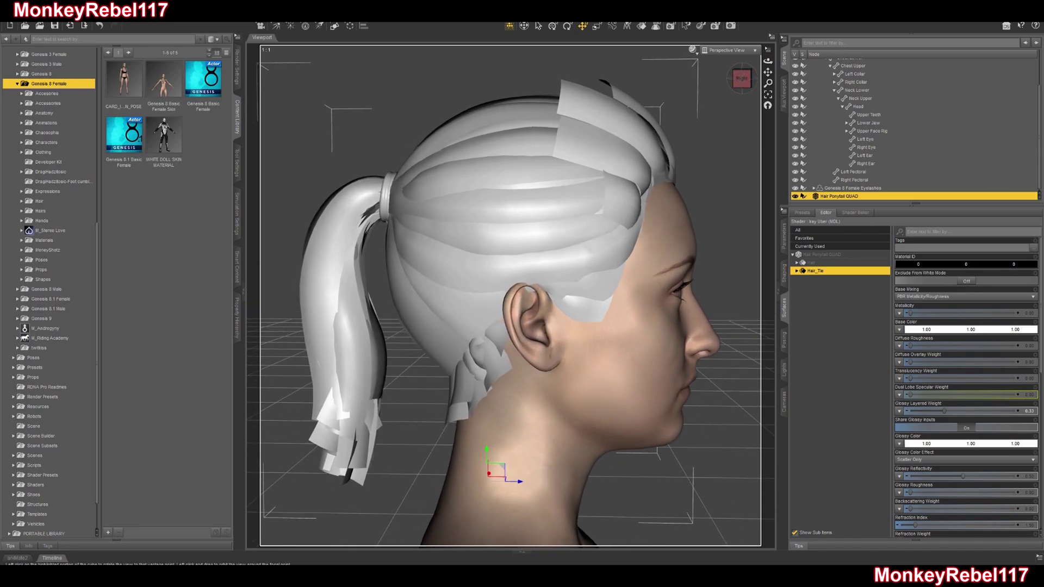
scroll(864, 125, up, 2)
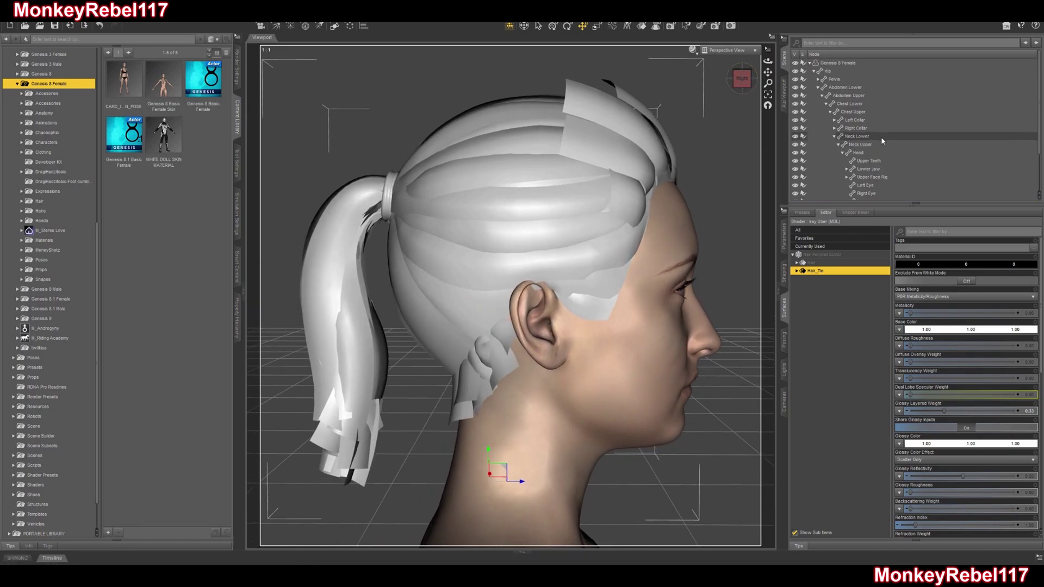
Start the Transfer Utility with Genesis 8 Female as source, Hair Ponytail QUAD as target and the projection template None
click(846, 63)
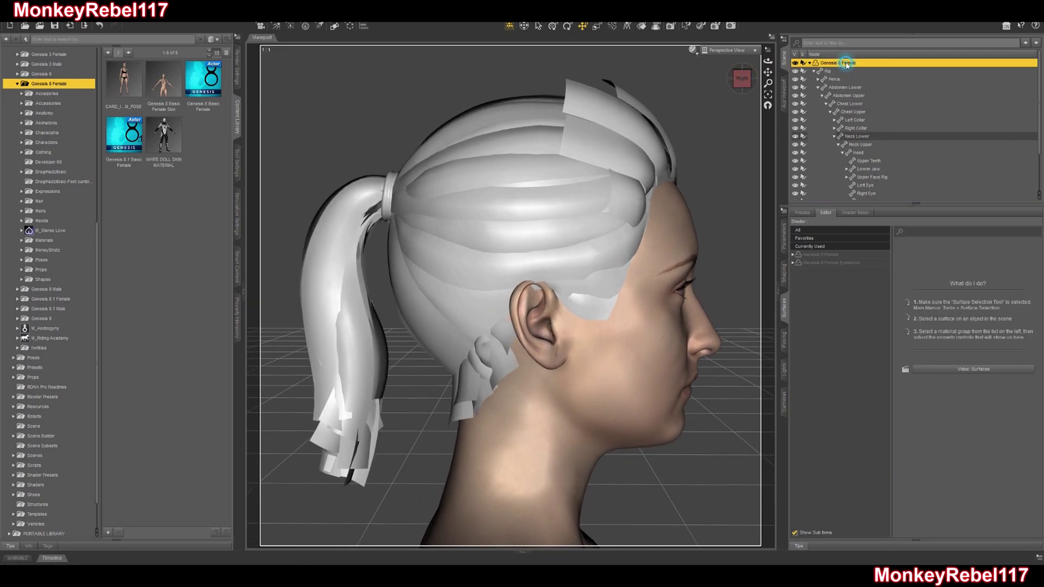
click(814, 72)
click(832, 88)
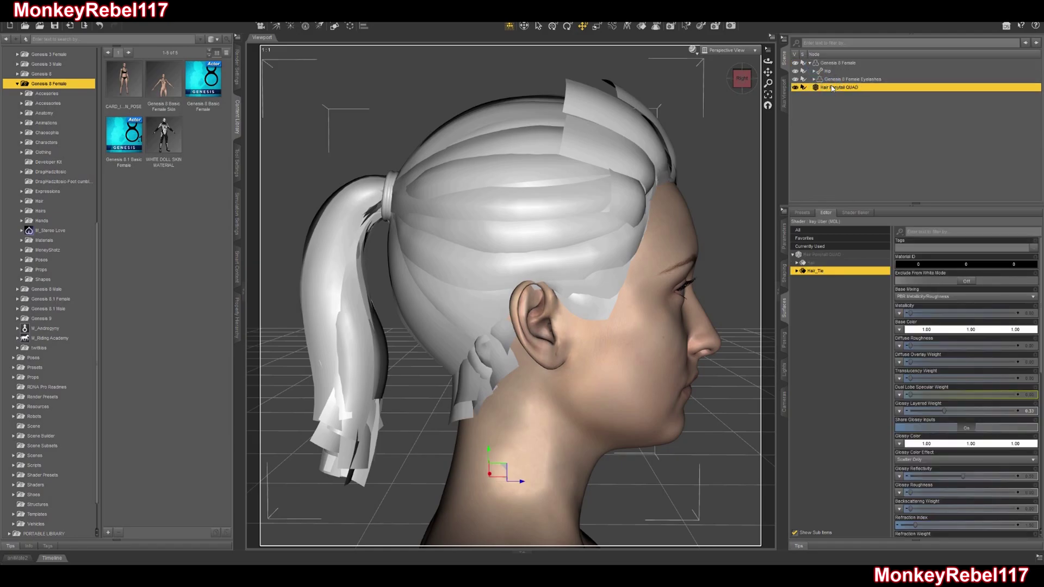
click(18, 17)
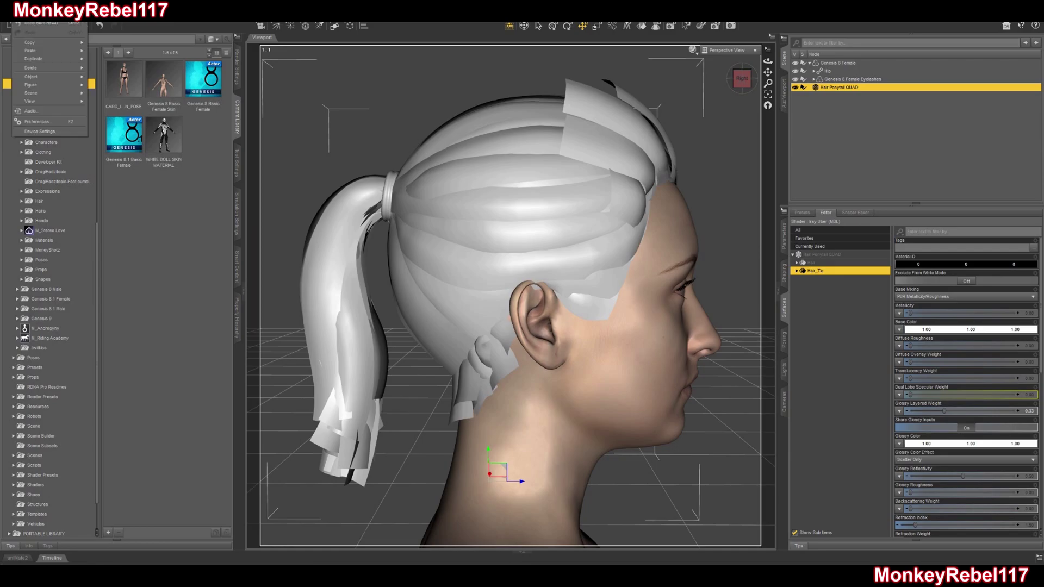
click(92, 84)
click(601, 187)
click(598, 205)
click(673, 185)
click(687, 221)
click(578, 215)
click(585, 231)
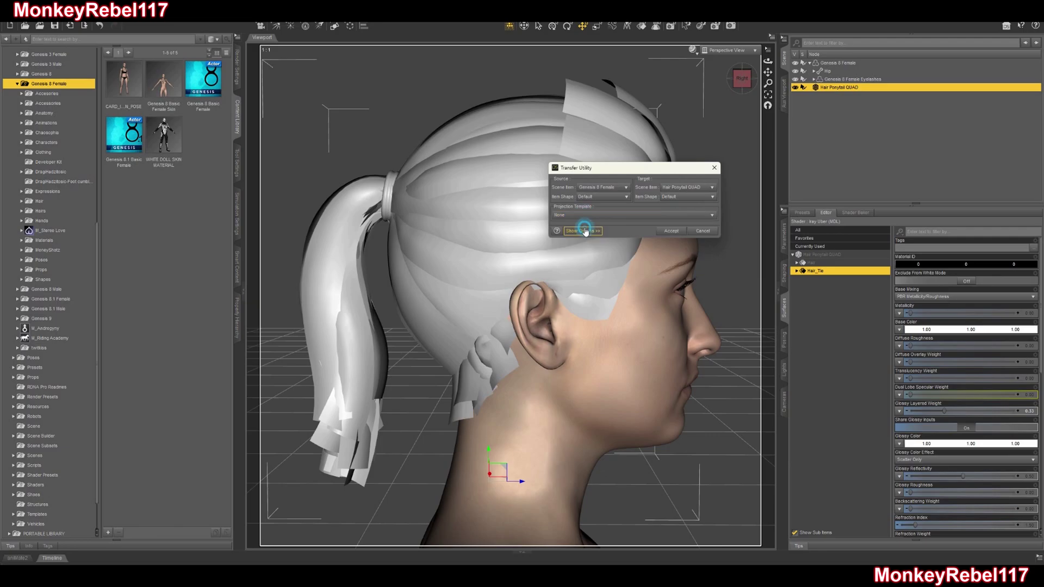
Set both item shapes to Current, enable Reverse Source Shape From Target and Add Smoothing Modifier, and run the transfer
click(591, 231)
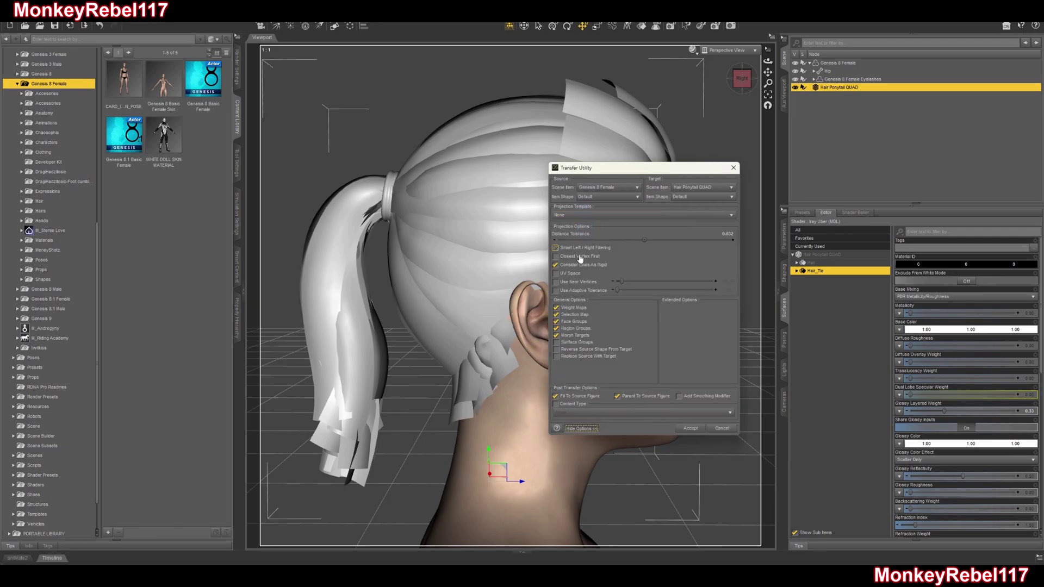
click(556, 349)
click(607, 196)
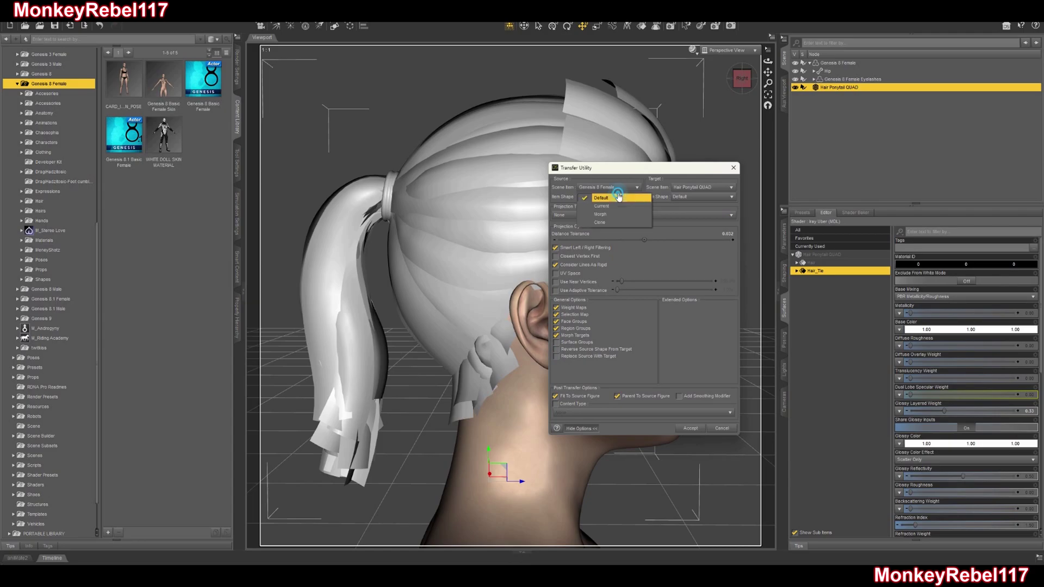
click(598, 206)
click(690, 197)
click(696, 205)
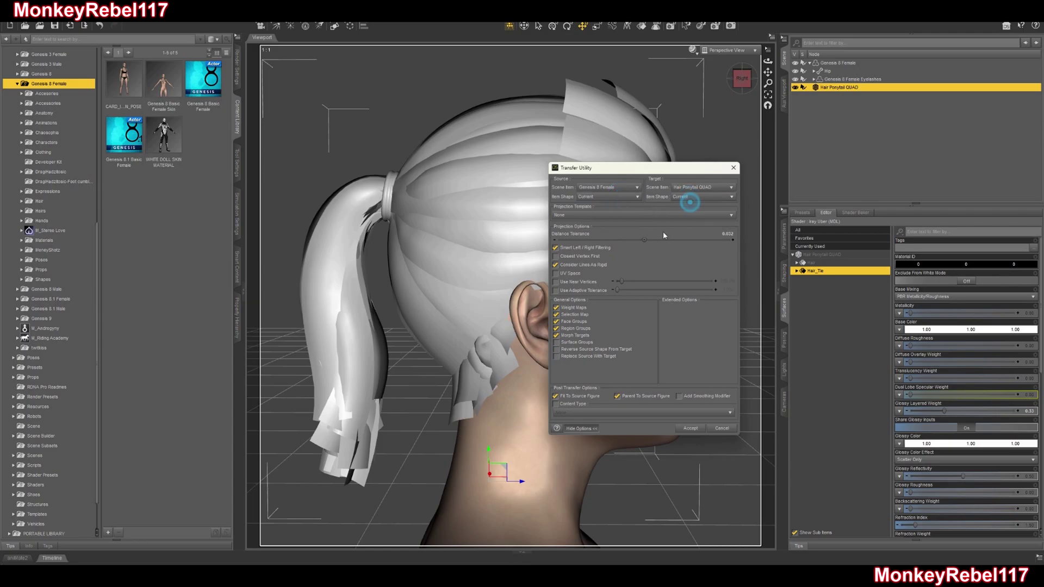
click(557, 350)
click(679, 396)
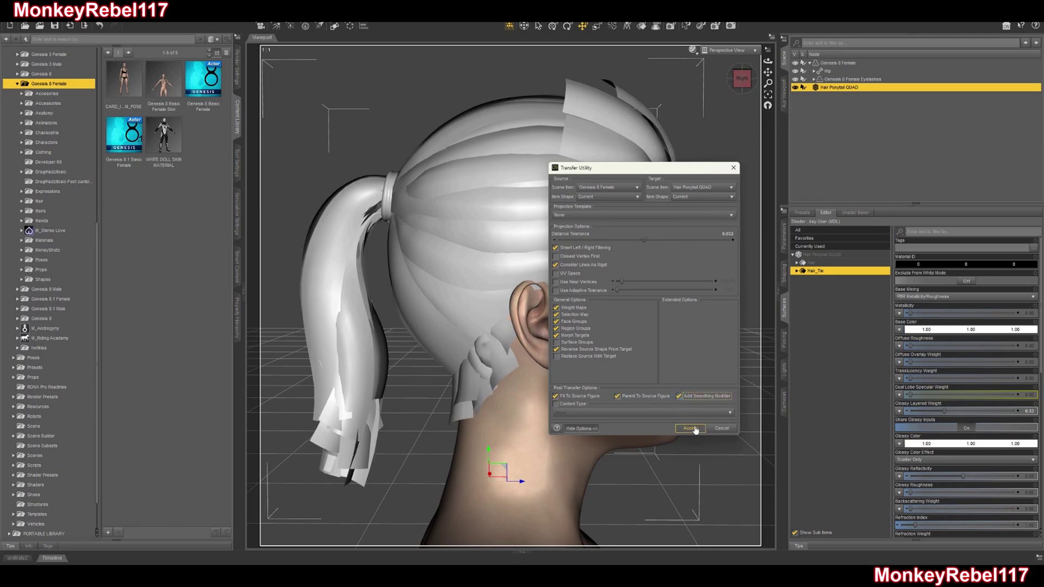
click(691, 429)
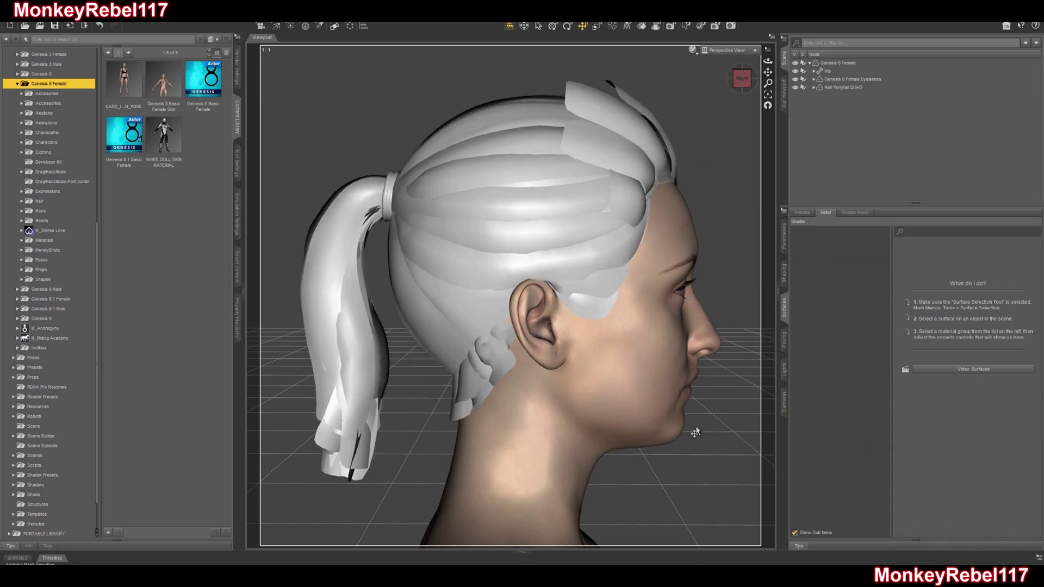
drag(741, 86, 747, 77)
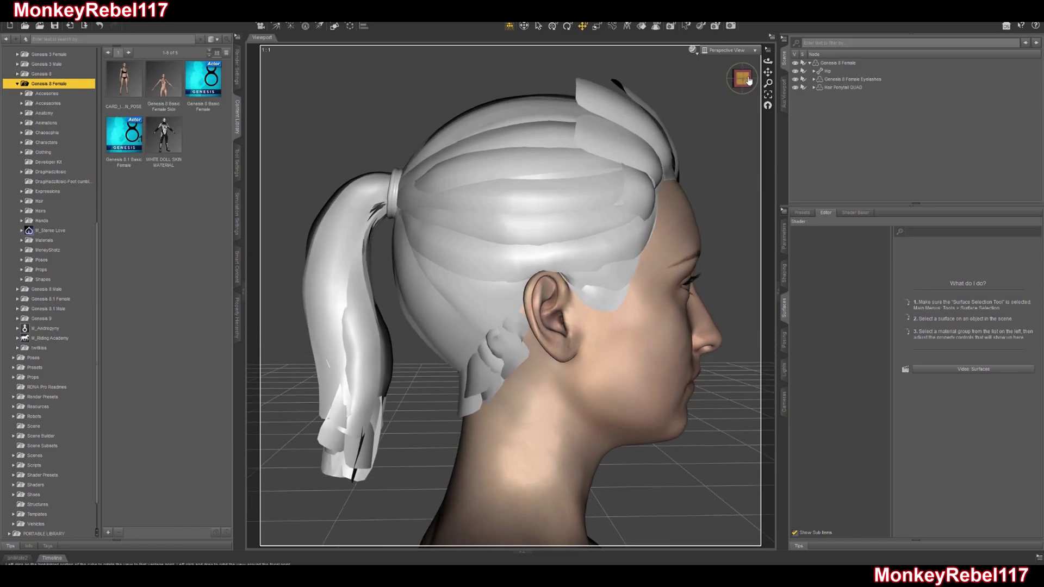
click(838, 79)
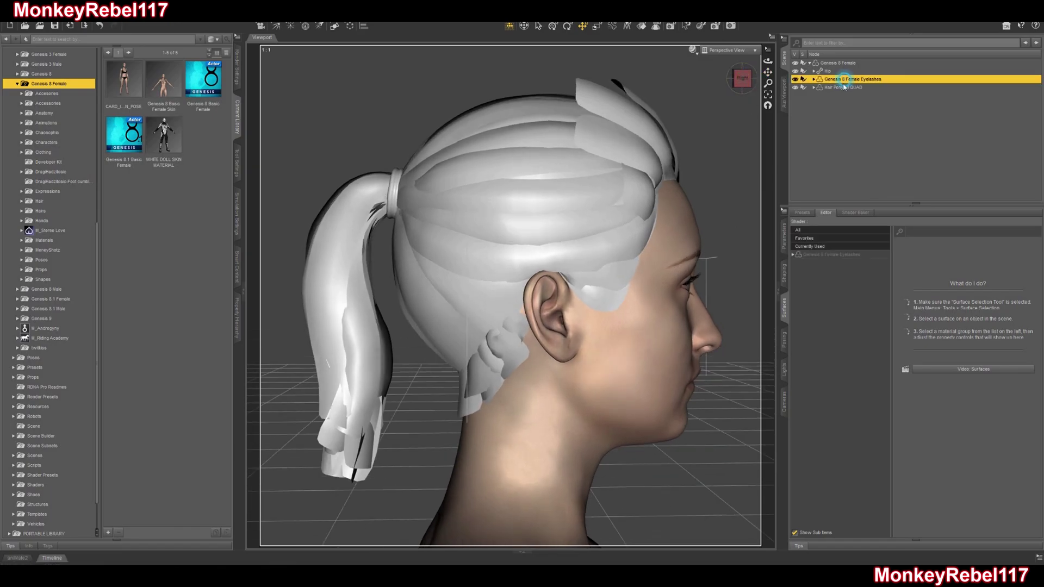
click(820, 63)
click(814, 71)
scroll(848, 137, down, 1)
scroll(848, 136, down, 1)
click(859, 131)
scroll(860, 152, up, 2)
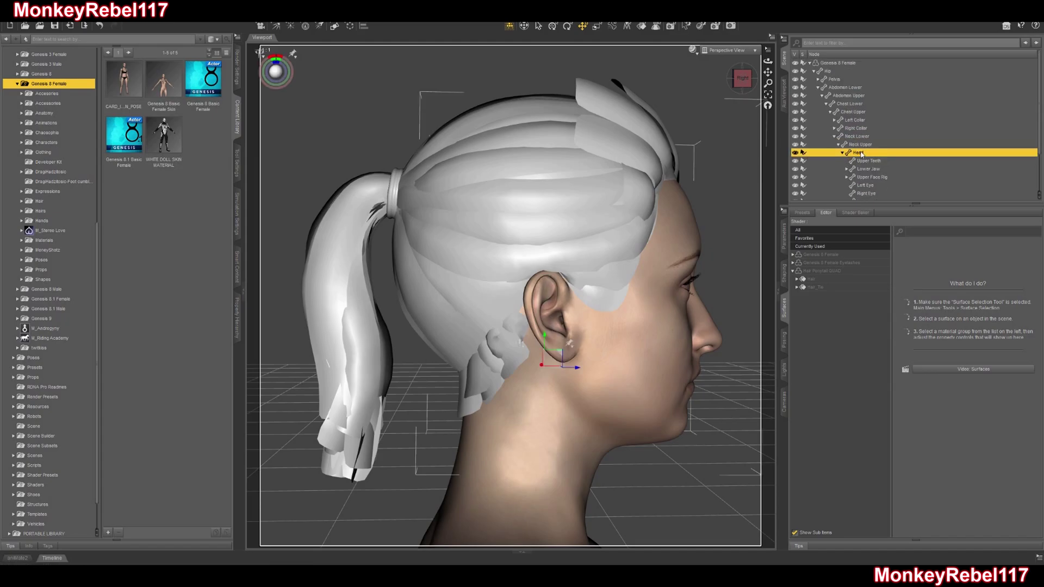
Expand the Hair Ponytail QUAD skeleton from the hip up through the neck and select its Head bone
click(814, 71)
click(818, 87)
click(814, 88)
click(817, 96)
click(822, 111)
click(826, 119)
click(829, 128)
click(840, 135)
click(834, 135)
click(838, 161)
click(842, 169)
click(862, 177)
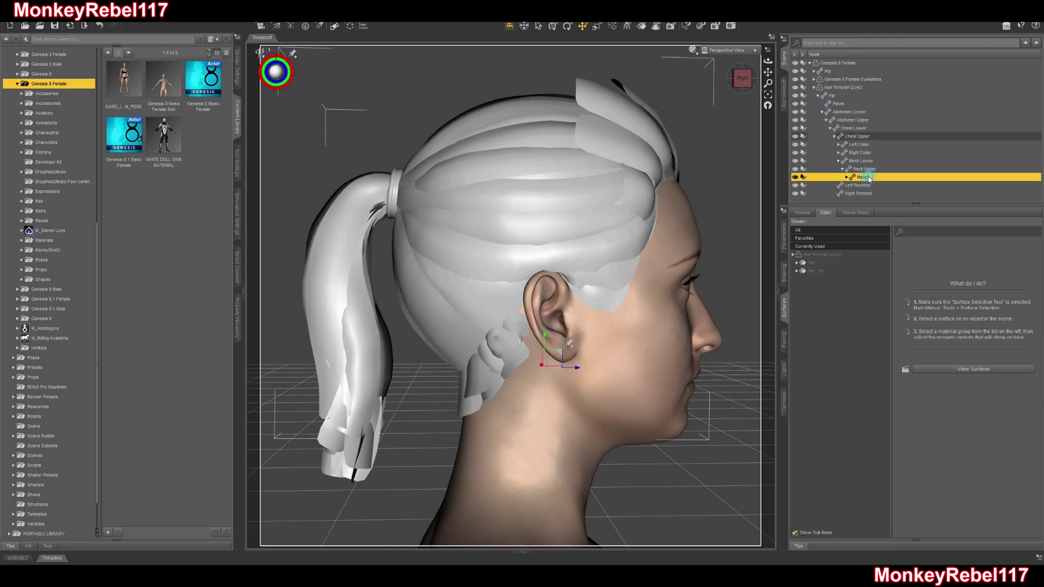
Activate the Node Weight Map Brush and display the General Weights map of the hair's Head bone
click(52, 18)
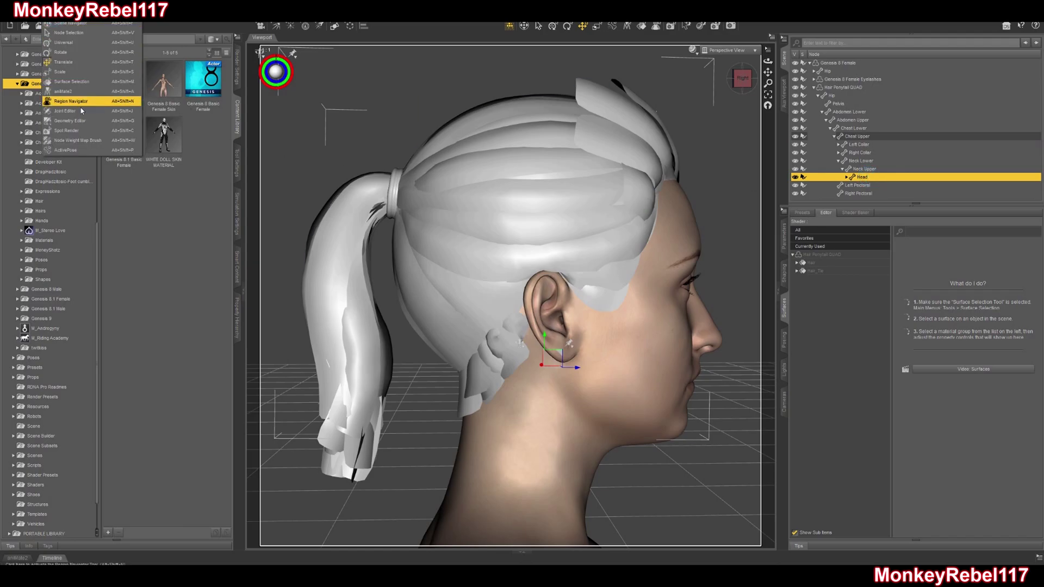
click(80, 140)
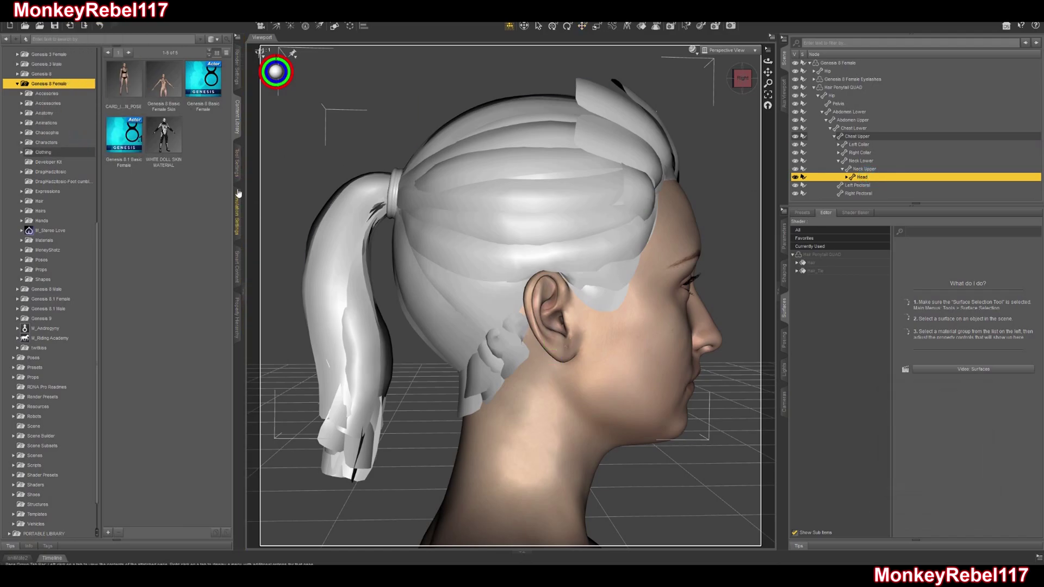
click(28, 178)
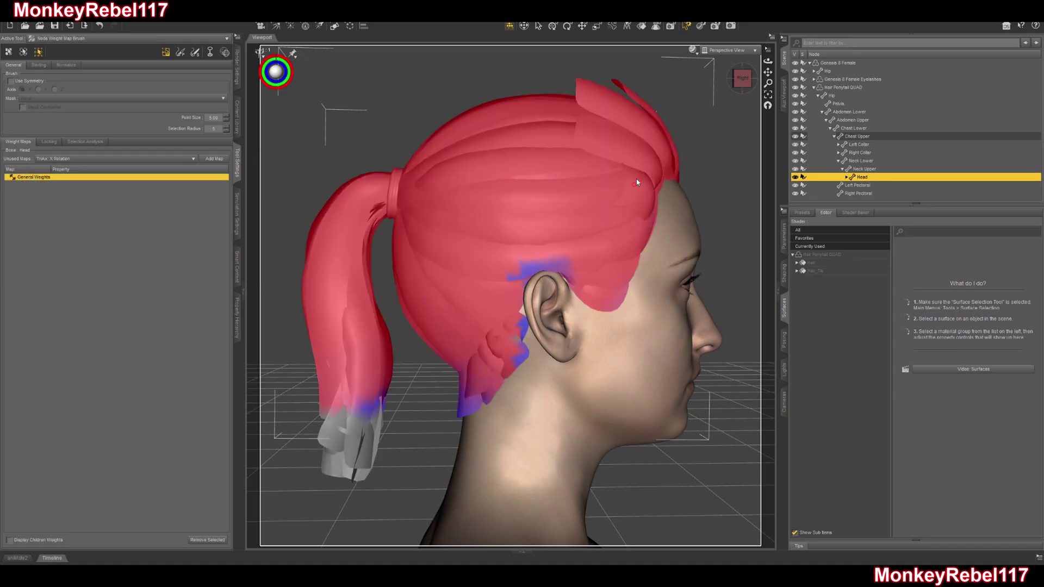
Switch to vertex selection and select the vertices of the ponytail's lower end, including the unweighted tip
drag(754, 85, 870, 6)
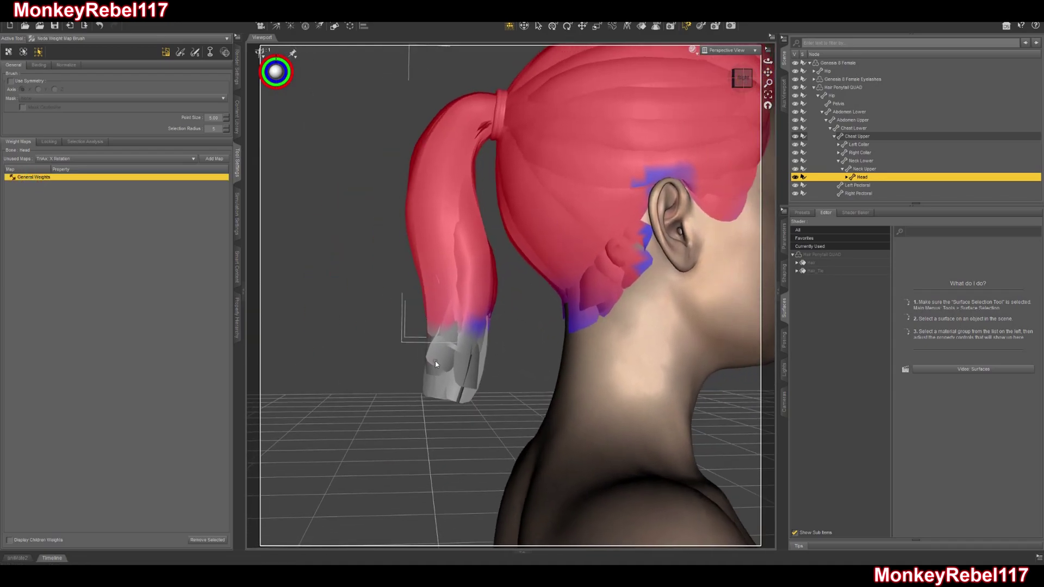
right_click(325, 187)
mouse_move(344, 212)
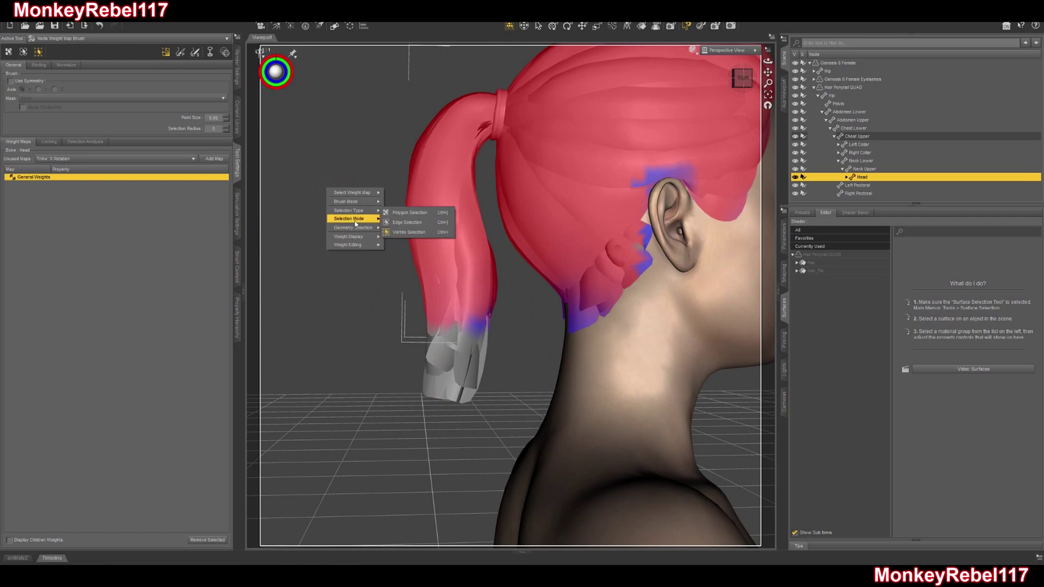
click(394, 225)
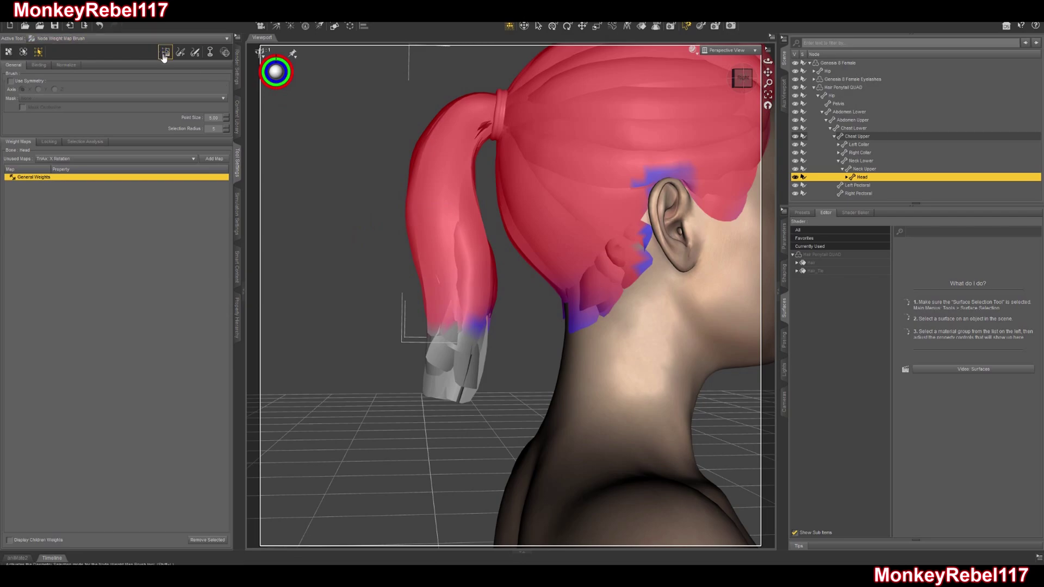
drag(402, 452, 312, 378)
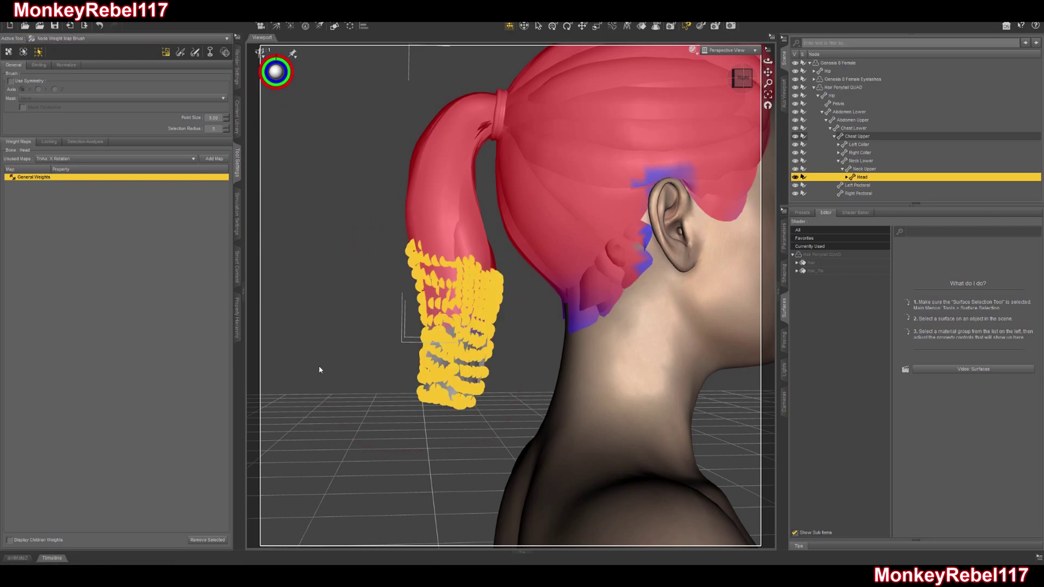
Grow the ponytail vertex selection and fill it with a weight of 100% on the Head bone
key(ctrl+plus)
right_click(386, 302)
mouse_move(416, 359)
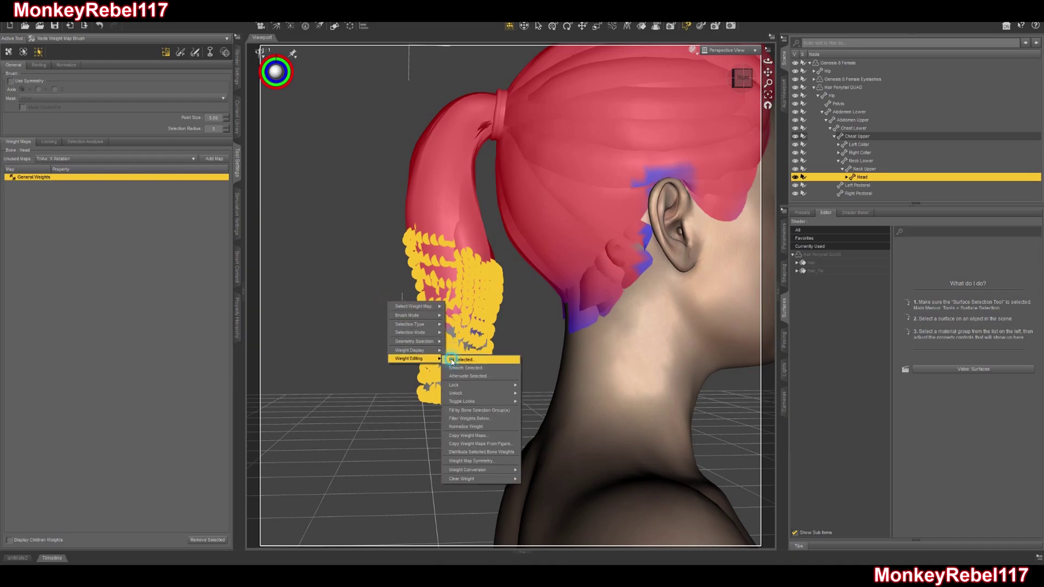
click(451, 361)
click(380, 319)
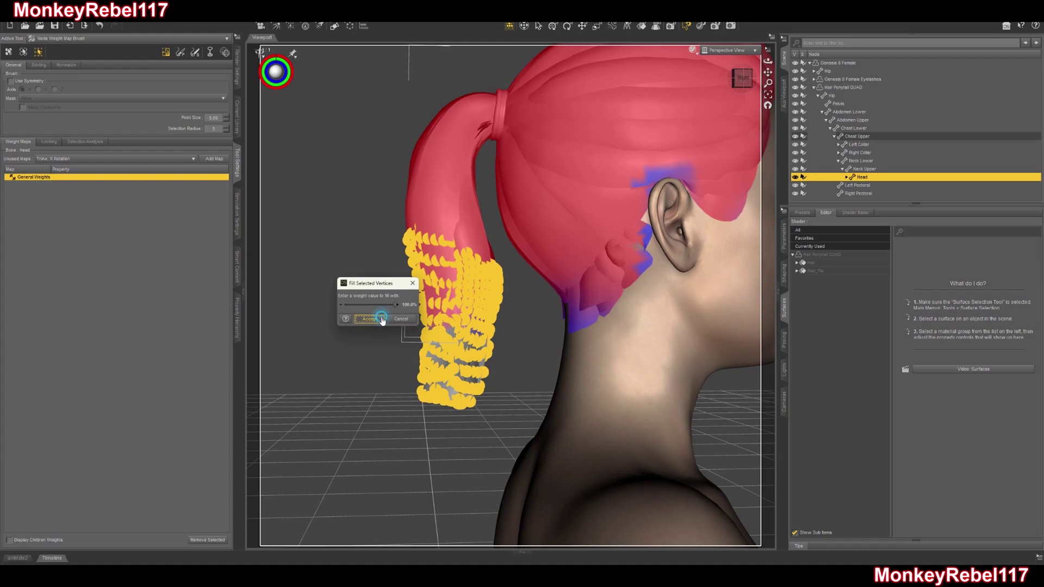
click(370, 393)
drag(734, 85, 769, 84)
scroll(743, 92, down, 3)
scroll(727, 126, up, 2)
scroll(729, 109, up, 2)
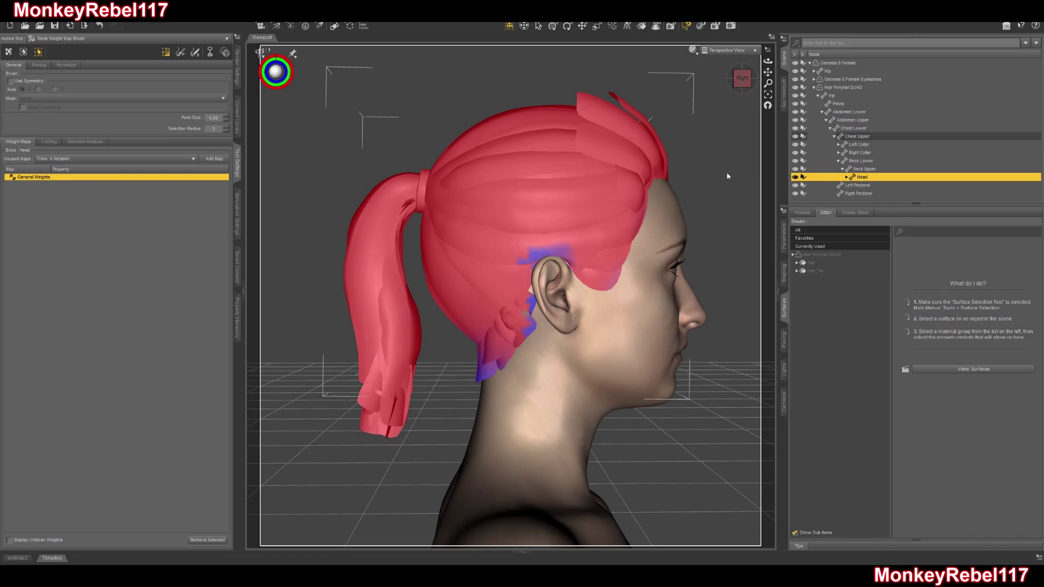
Select the Hair Ponytail QUAD figure, collapse its skeleton and display its parameters
click(847, 87)
click(814, 89)
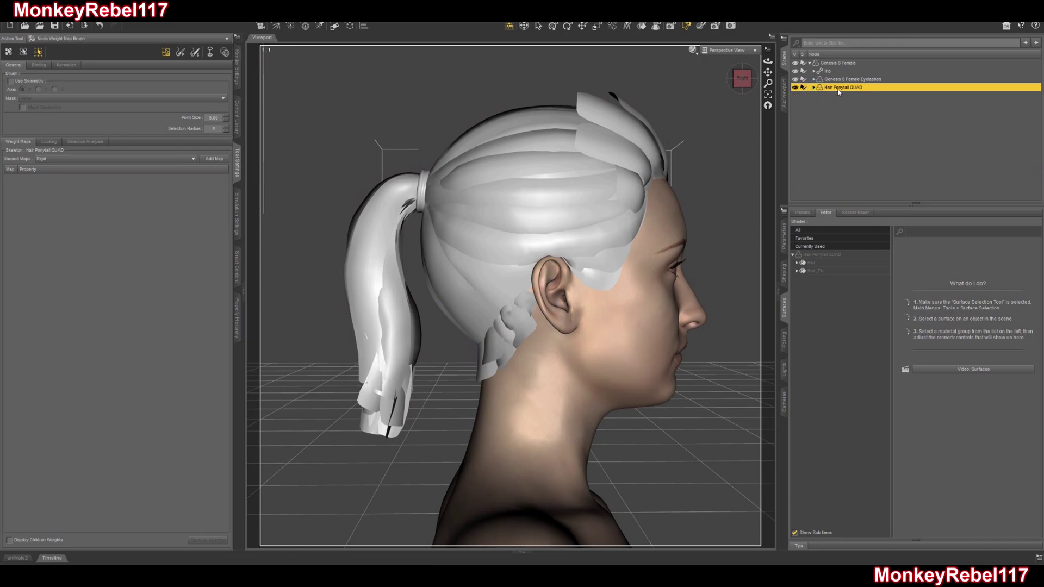
click(784, 235)
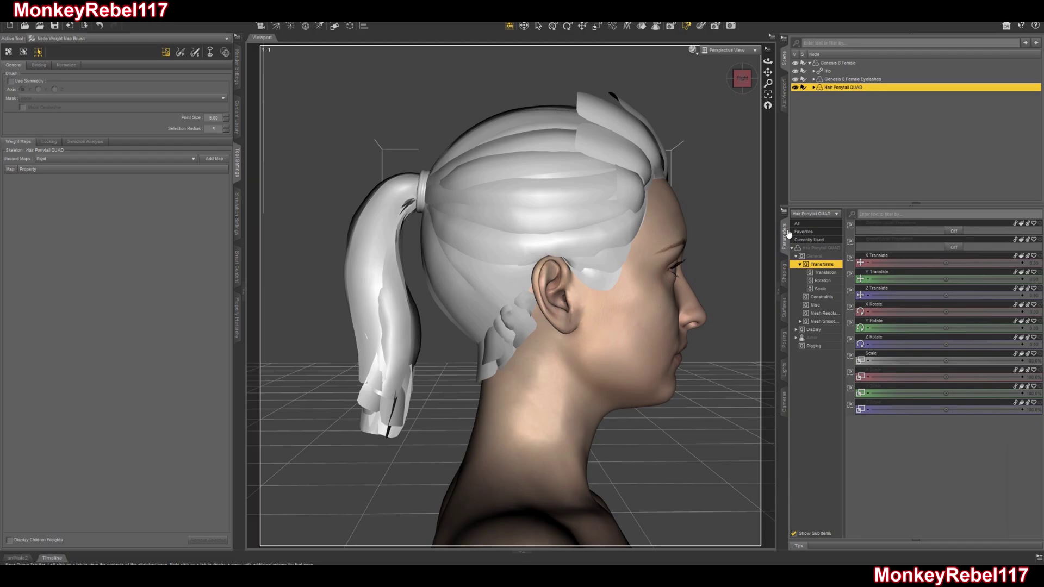
Turn Show Hidden Properties off and back on for the hair's parameters
click(784, 211)
mouse_move(832, 215)
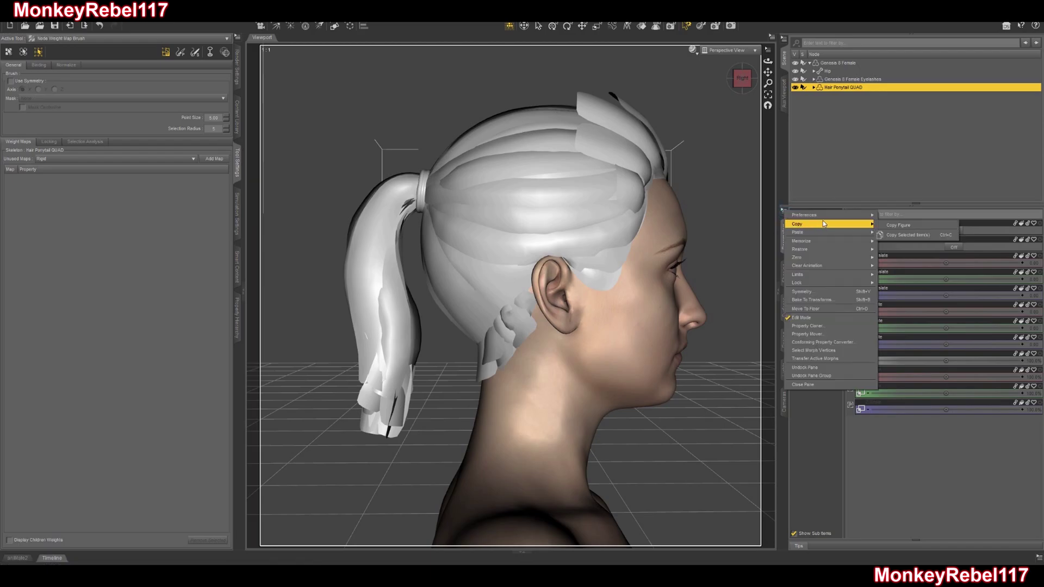
click(891, 225)
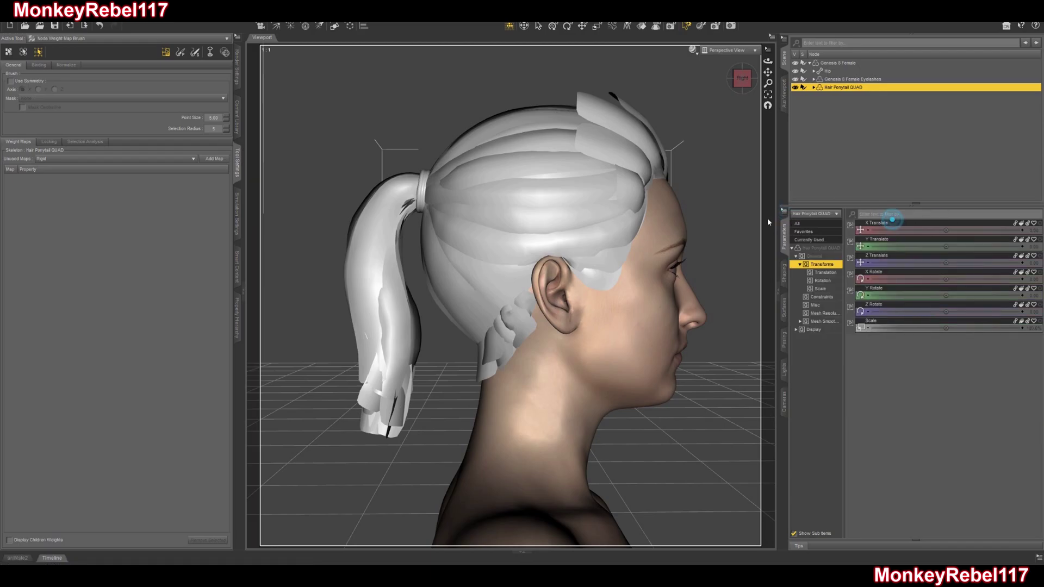
click(783, 211)
mouse_move(810, 217)
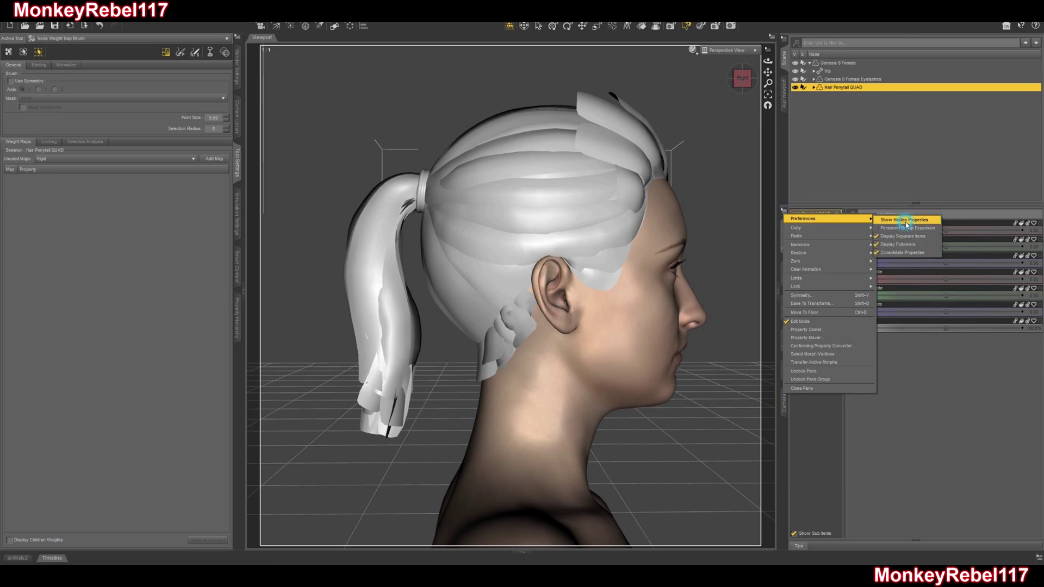
click(892, 224)
Examine the parameter settings of the Boro HEAD morph among the hair's currently used properties
click(815, 239)
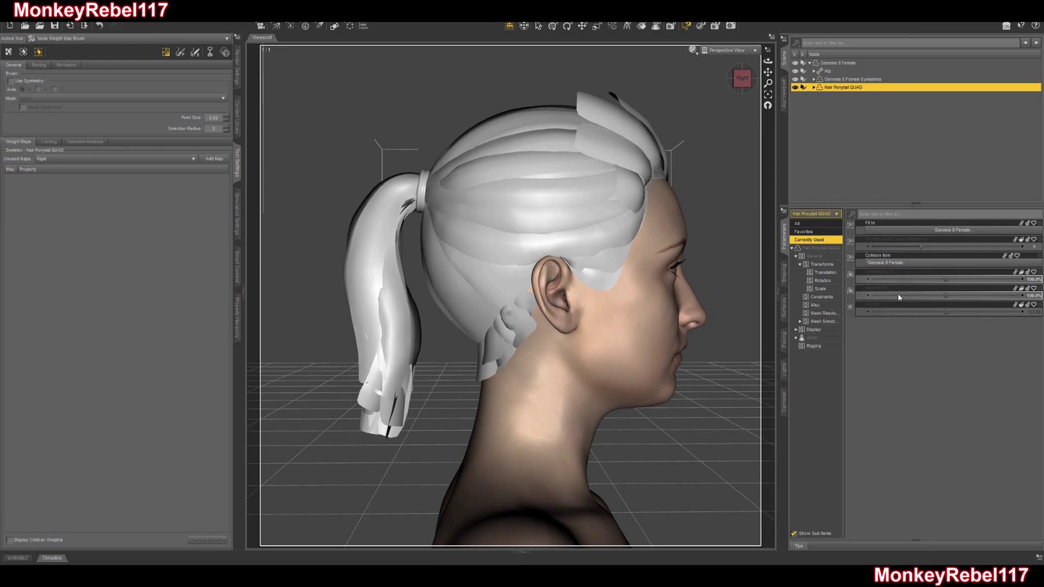
click(1039, 289)
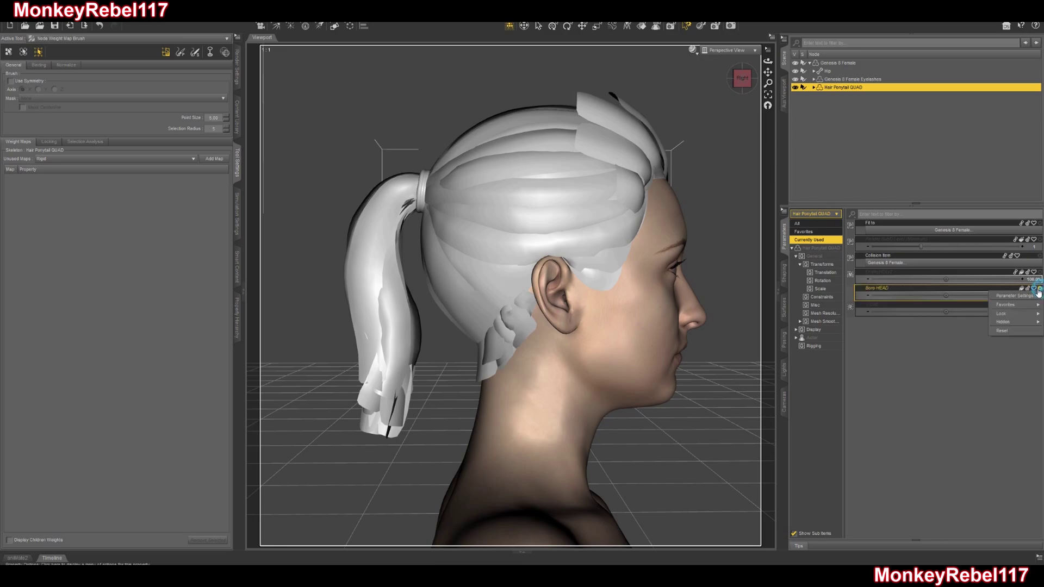
click(1032, 296)
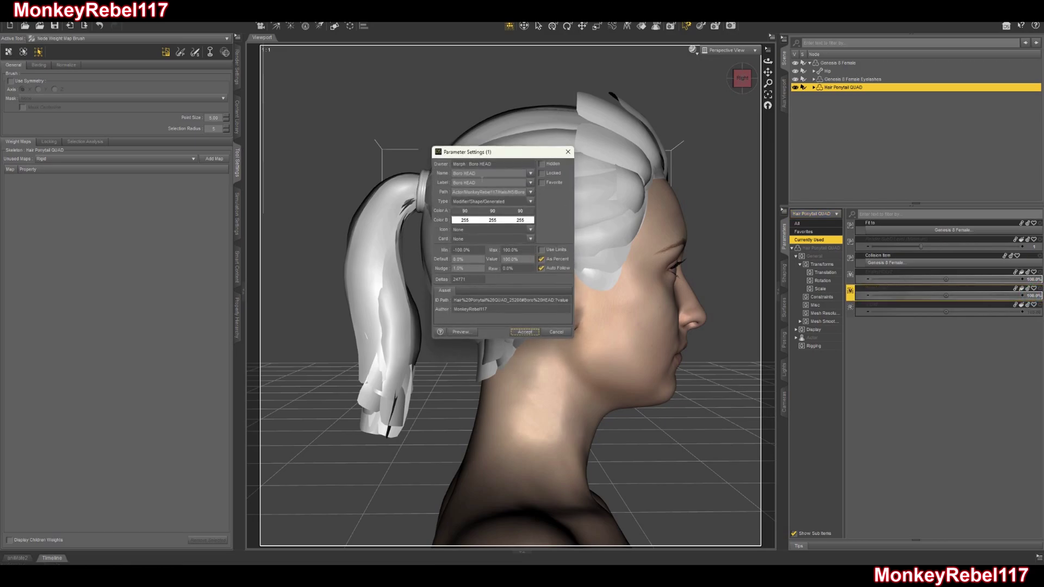
click(556, 333)
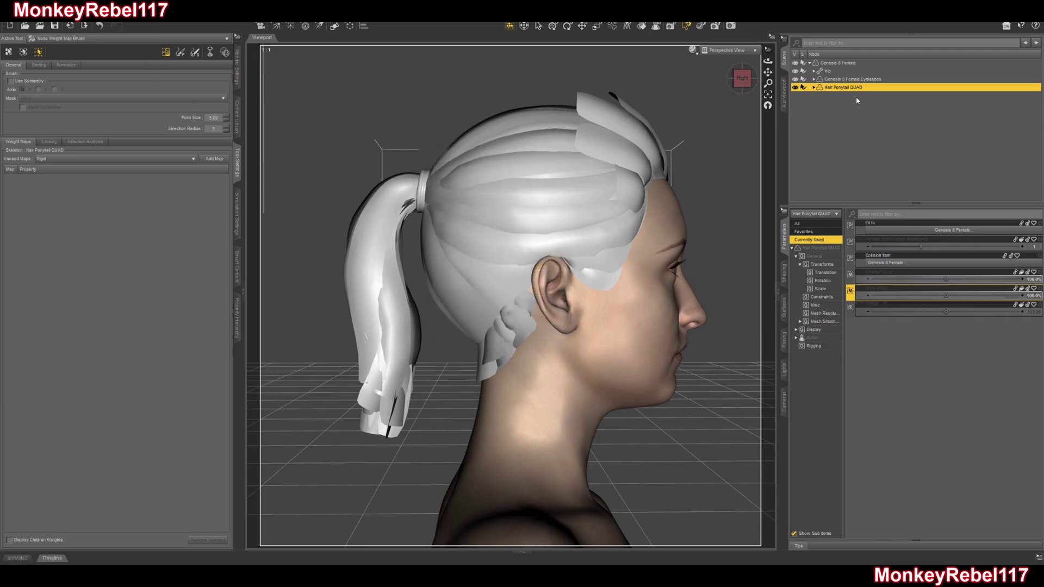
Add Hair Ponytail QUAD.obj from the BORO OUTFITS folder as the morph file in Morph Loader Pro
click(25, 15)
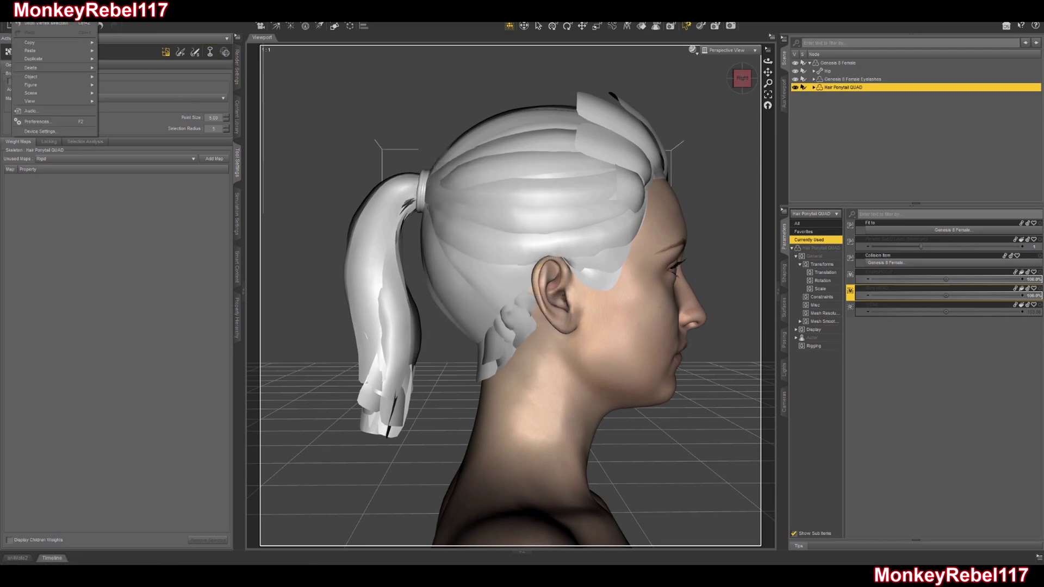
mouse_move(43, 88)
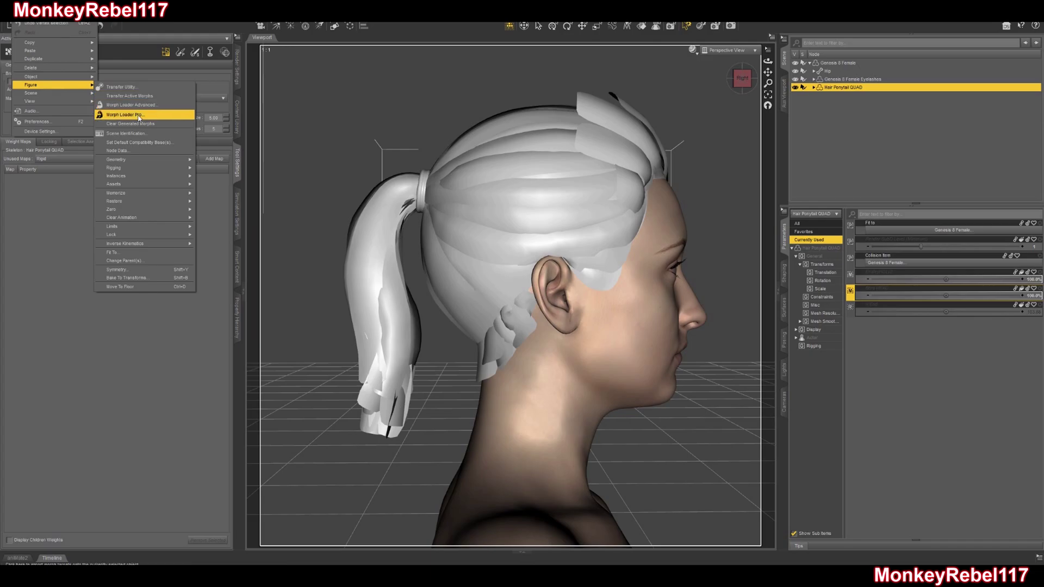
click(141, 116)
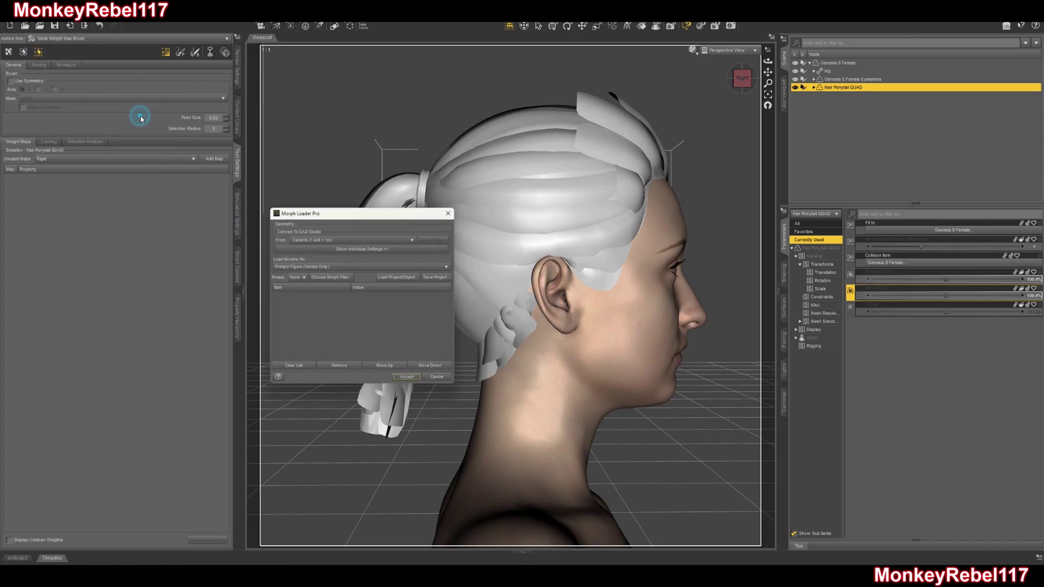
click(344, 282)
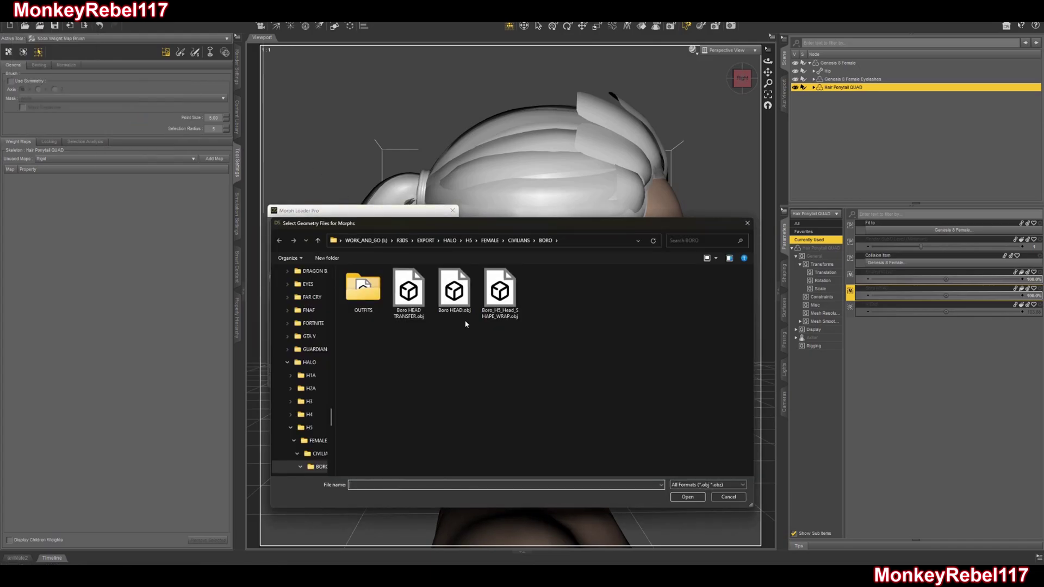
double_click(374, 289)
click(376, 288)
click(674, 496)
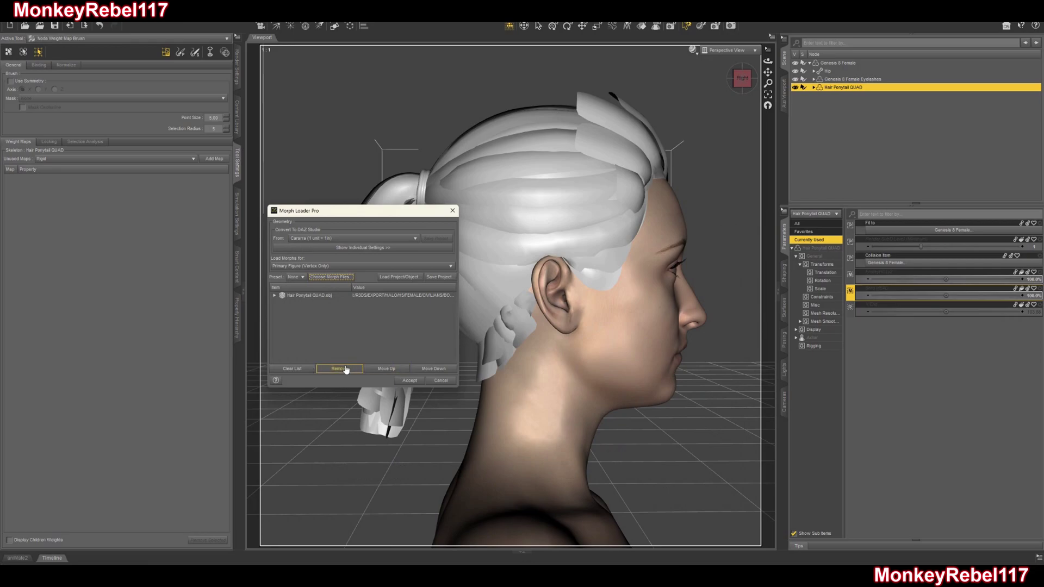
Name the morph Boro HEAD, set Overwrite Existing to Deltas Only and load it onto the hair
click(274, 296)
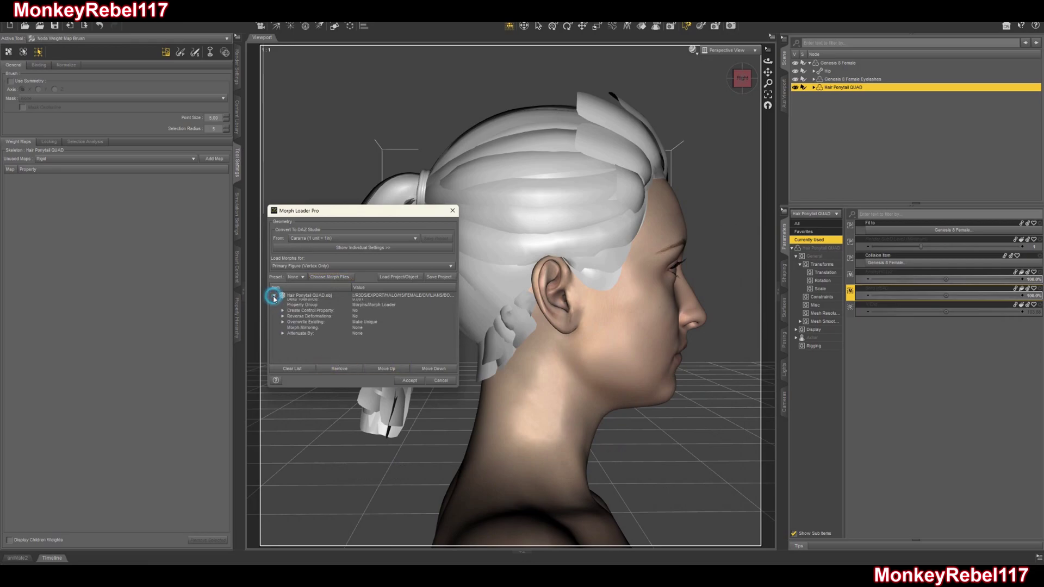
click(364, 302)
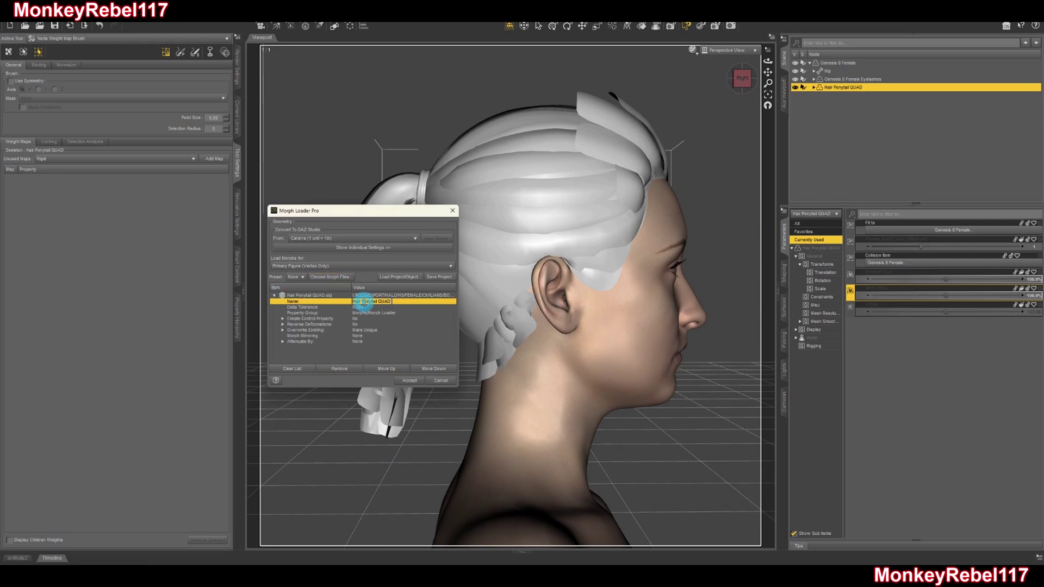
text(Boro HEAD)
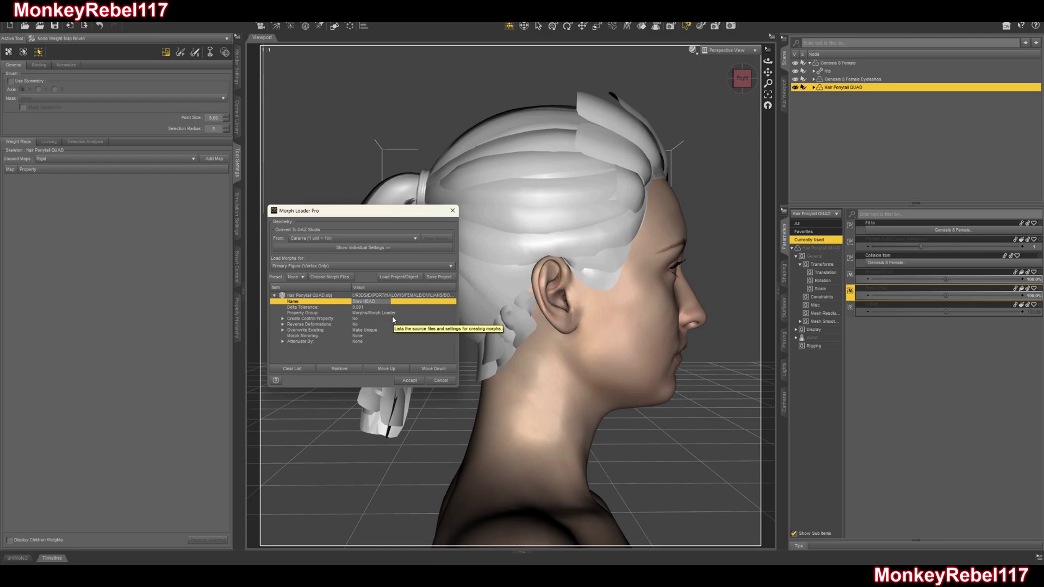
click(340, 353)
click(361, 329)
click(361, 330)
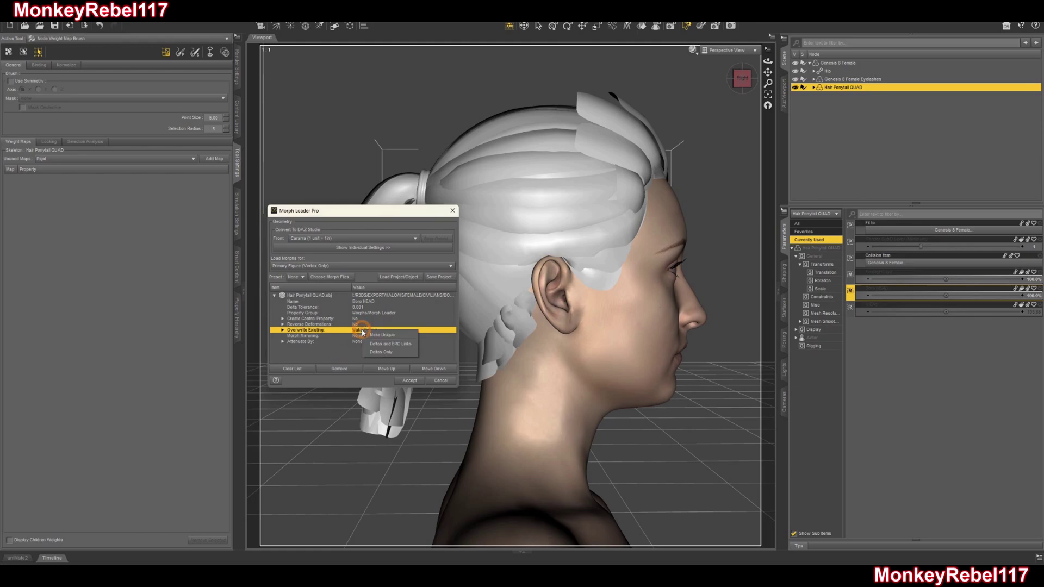
click(378, 353)
click(405, 381)
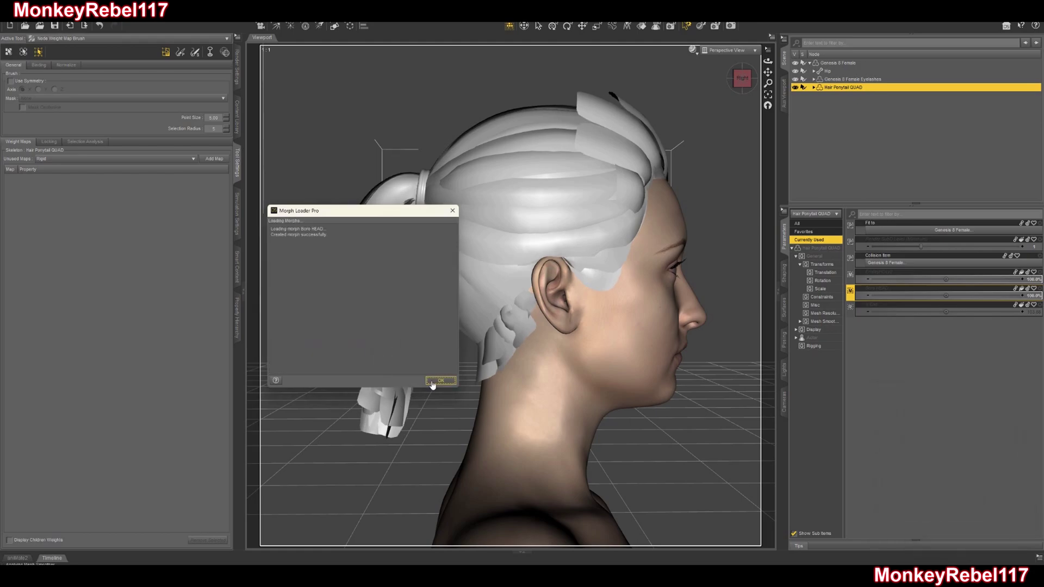
click(439, 380)
Expand the Hair Ponytail QUAD skeleton, activate the Joint Editor and select the hair's Head bone
drag(739, 90, 761, 92)
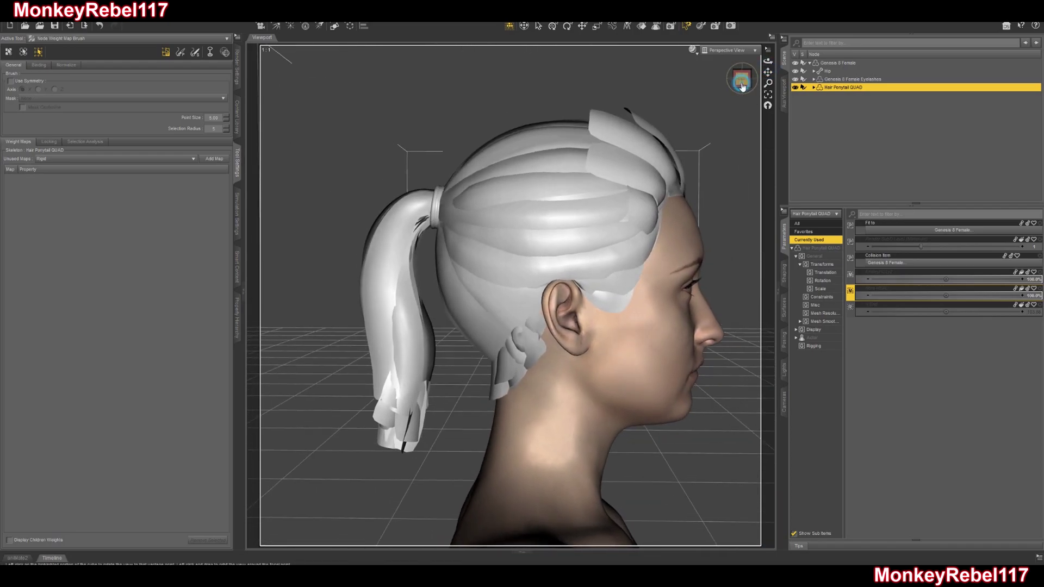
click(813, 87)
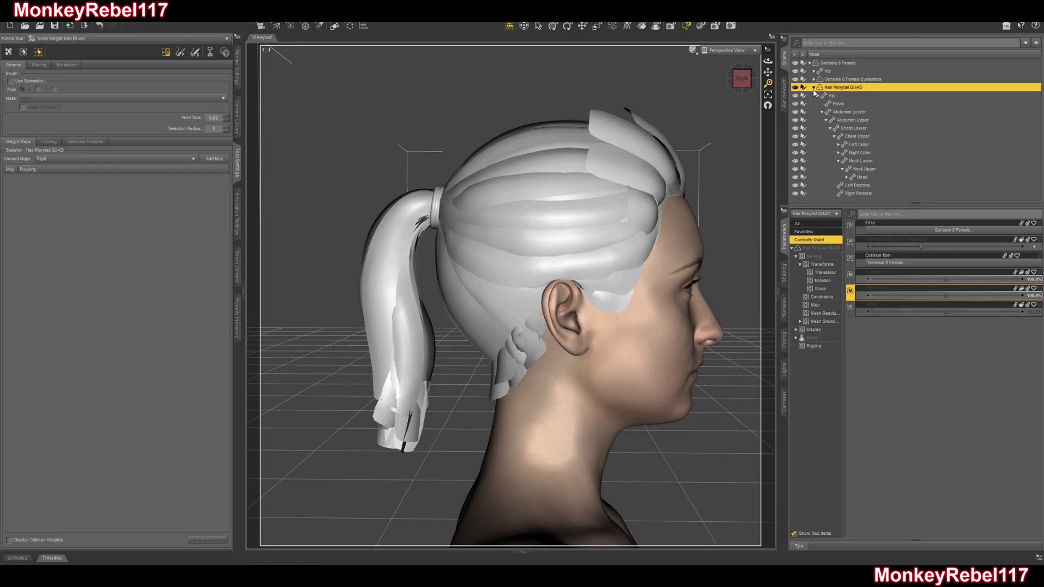
click(51, 18)
click(82, 110)
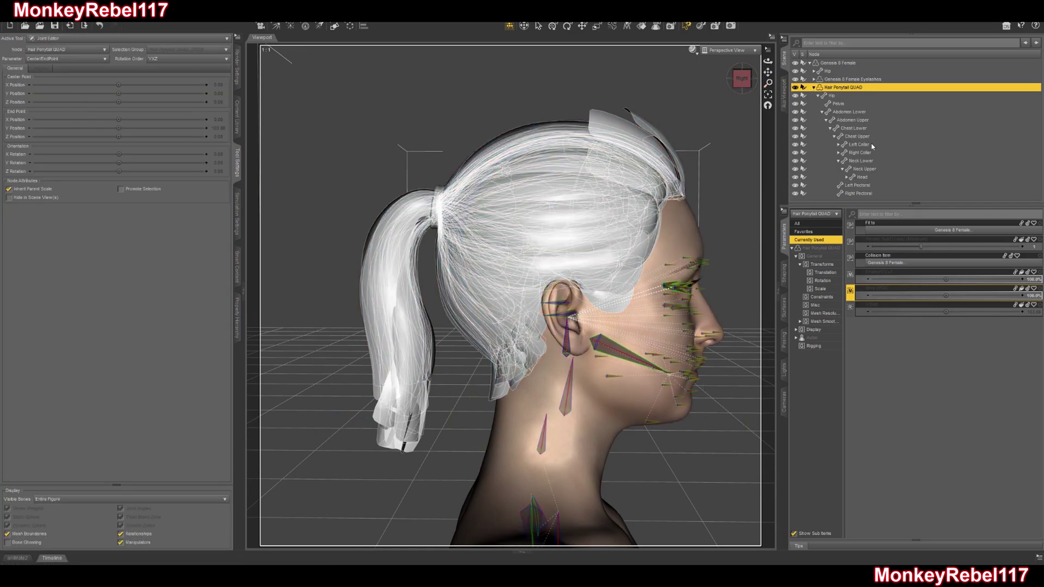
click(863, 177)
Create a child bone named Pontail 00 under the Head bone with rotation order YZX
right_click(338, 124)
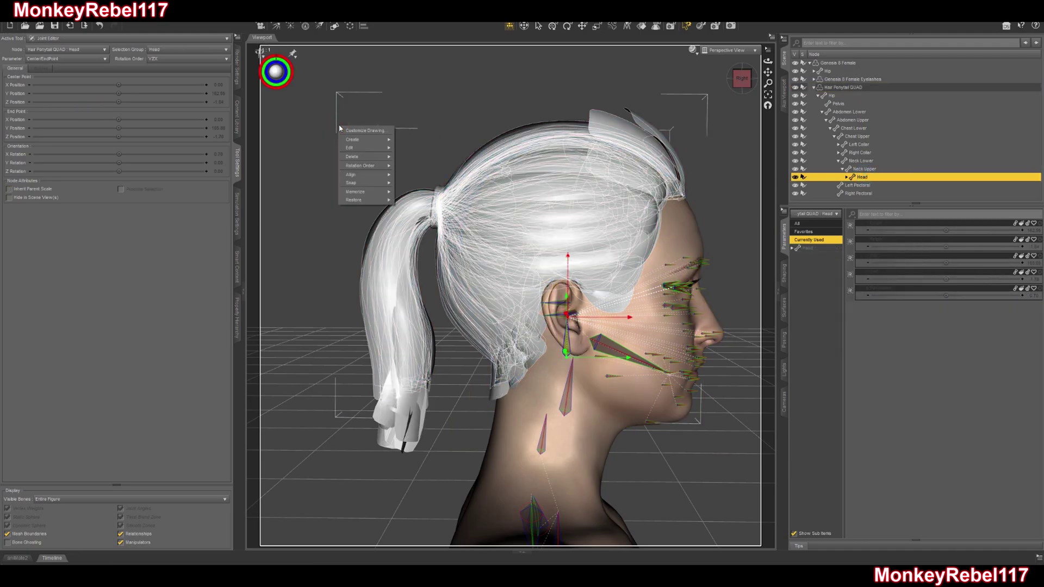
mouse_move(354, 140)
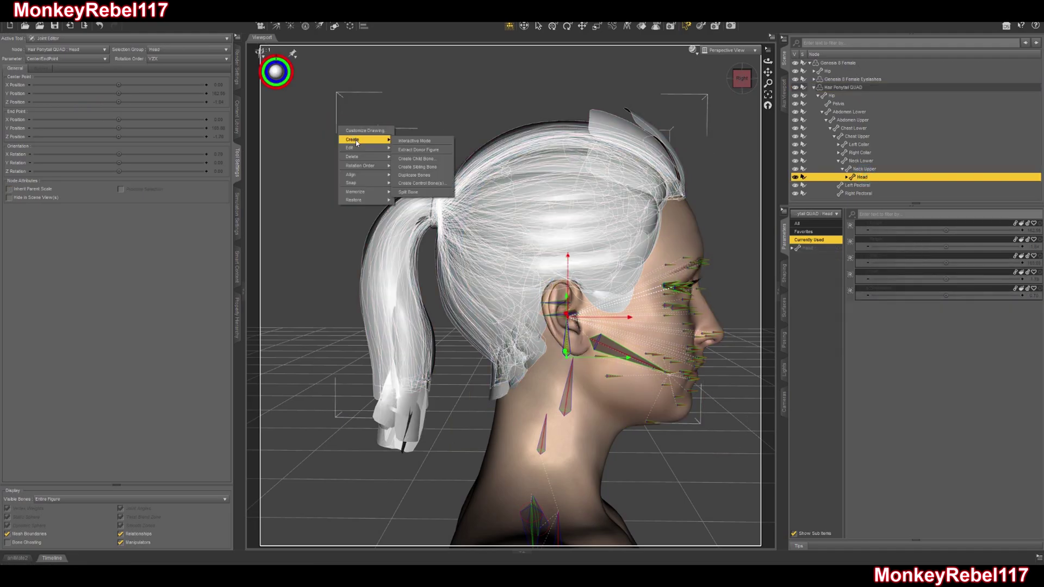
click(416, 159)
click(386, 203)
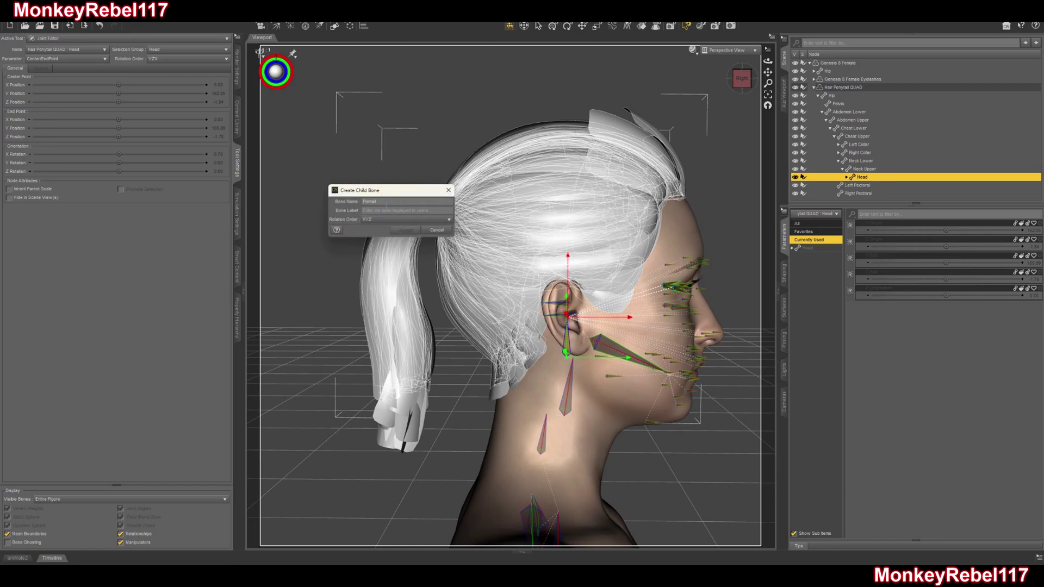
text(Pontail 00)
key(Tab)
click(402, 219)
click(389, 248)
click(405, 230)
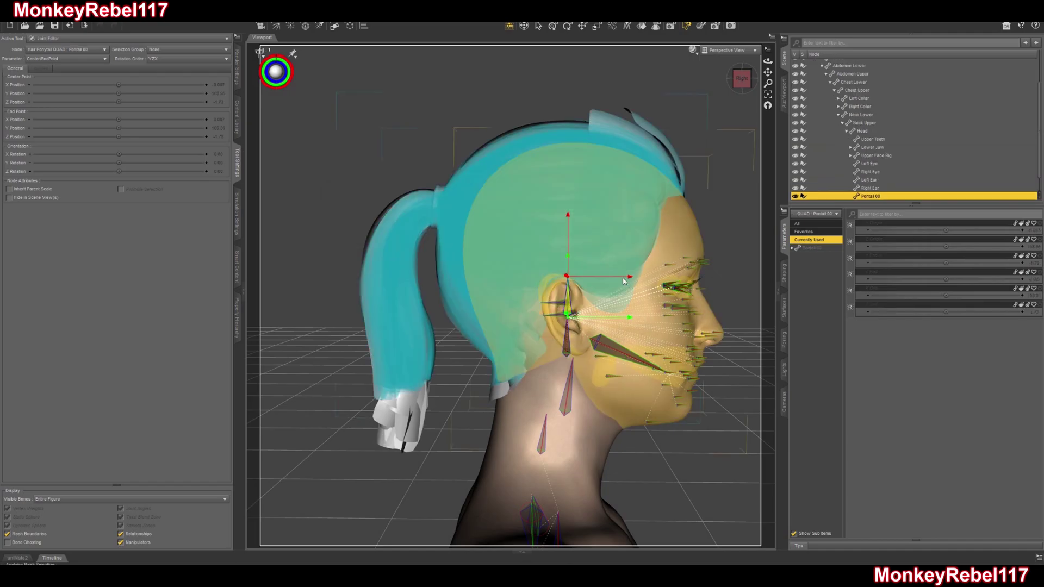
Auto-align the Pontail 00 bone node
right_click(459, 375)
mouse_move(483, 433)
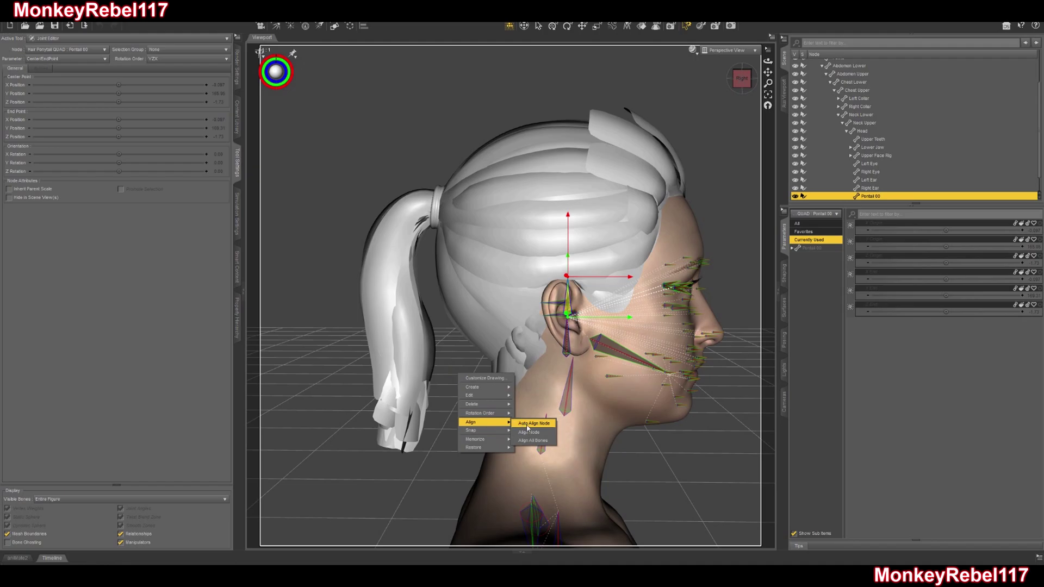
click(530, 426)
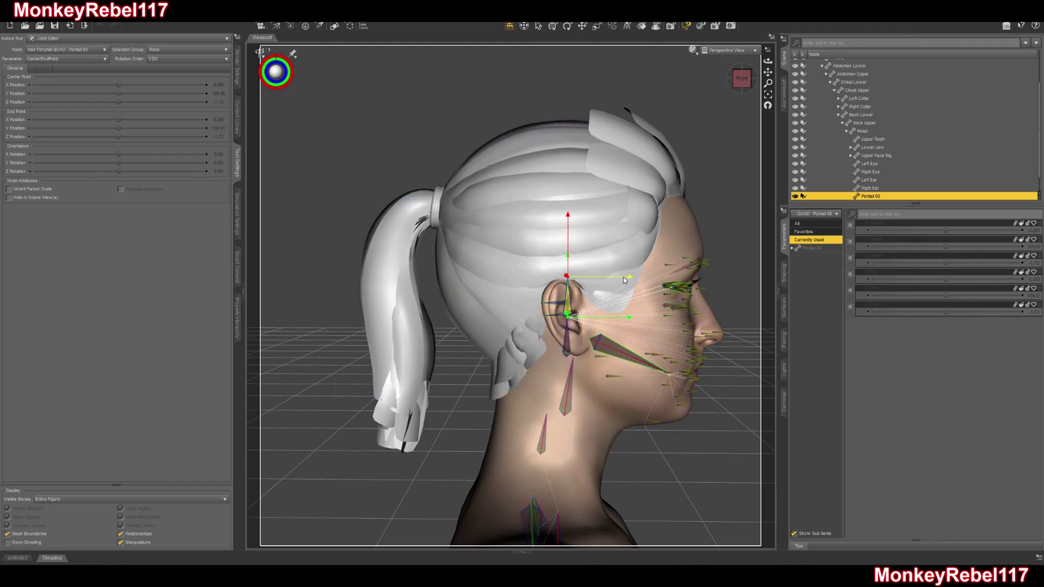
Move the Pontail 00 bone's end point from above the ear to the centre of the hair tie at the ponytail's base
drag(624, 280, 544, 306)
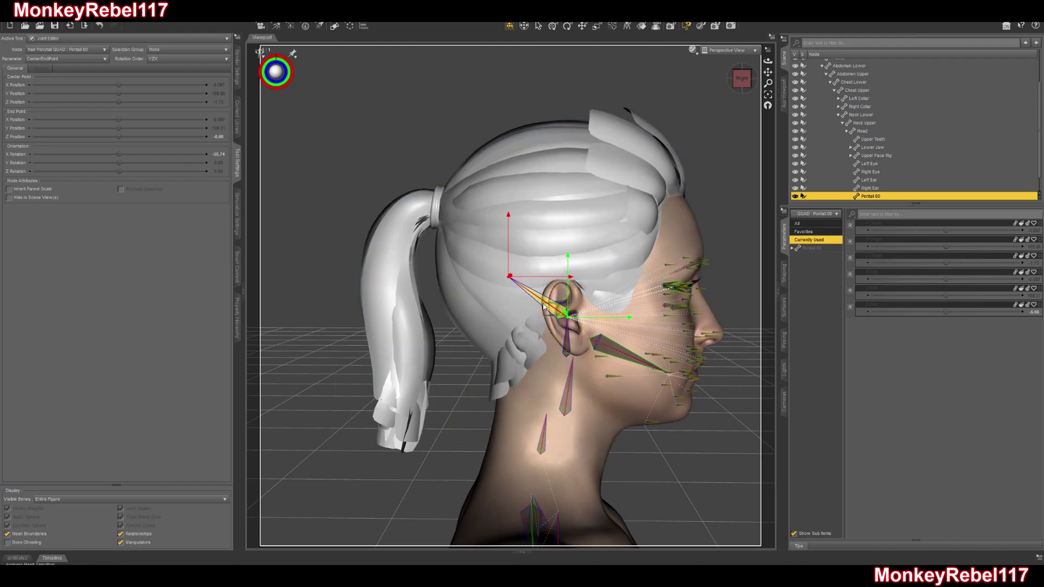
drag(508, 256, 441, 185)
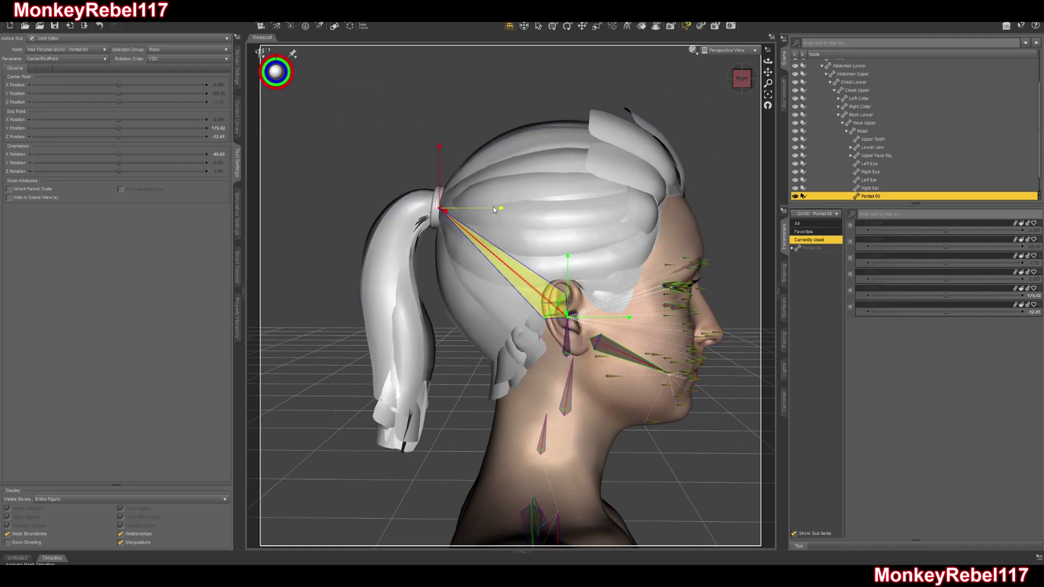
drag(494, 207, 483, 208)
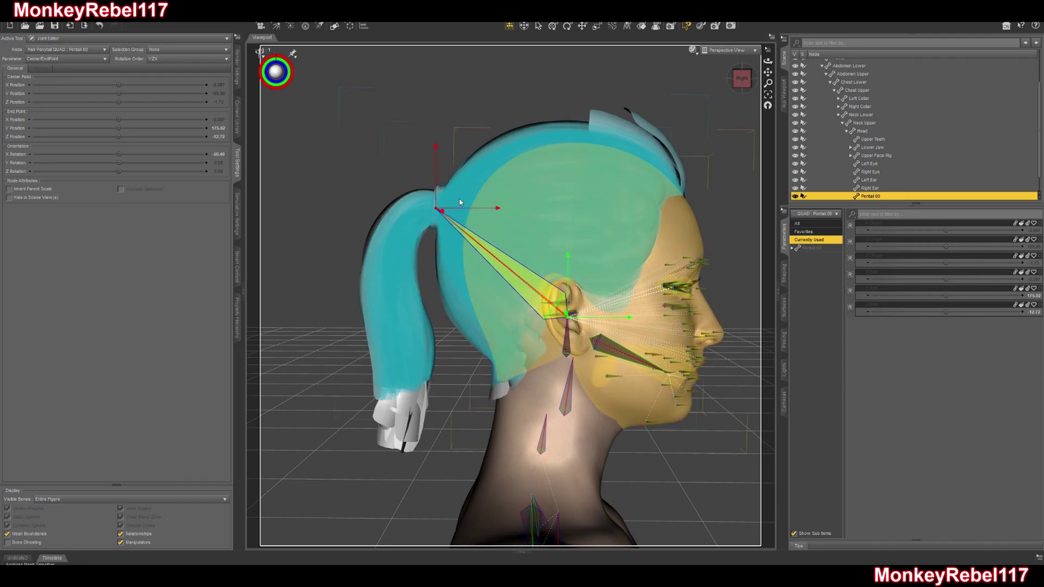
drag(765, 77, 931, 140)
scroll(671, 221, up, 1)
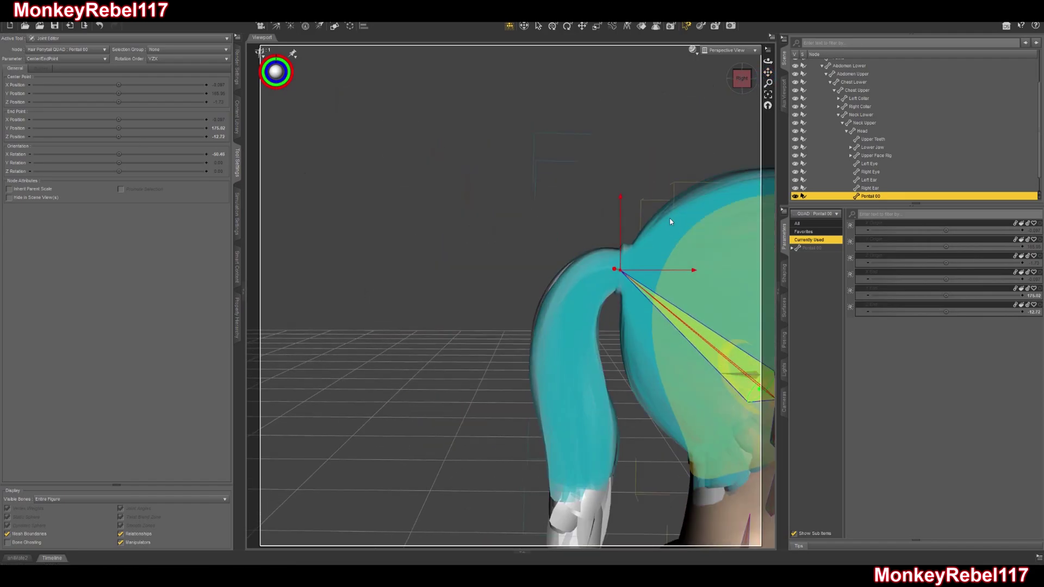
drag(734, 87, 698, 25)
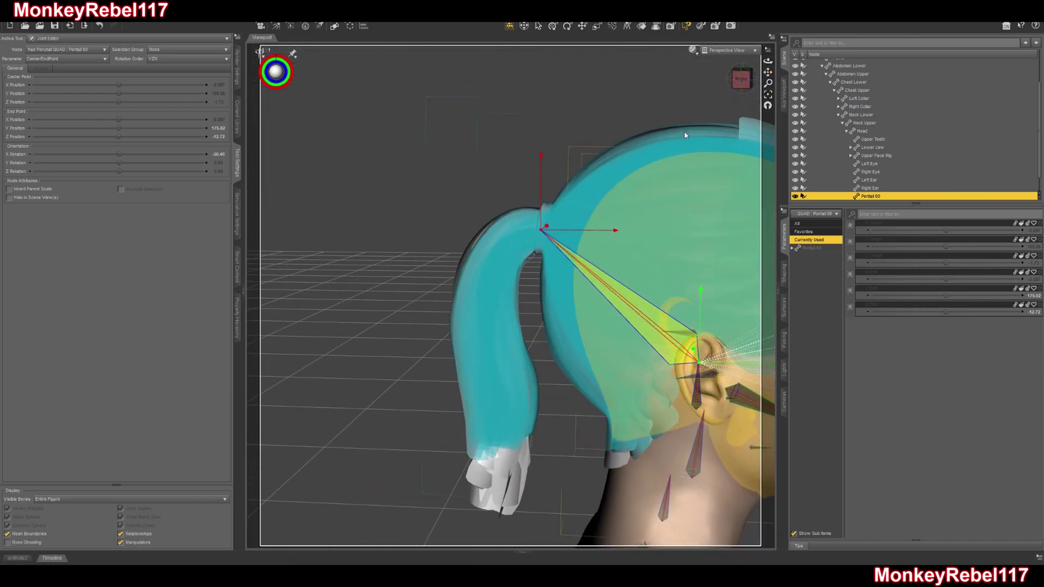
scroll(723, 132, up, 2)
click(740, 80)
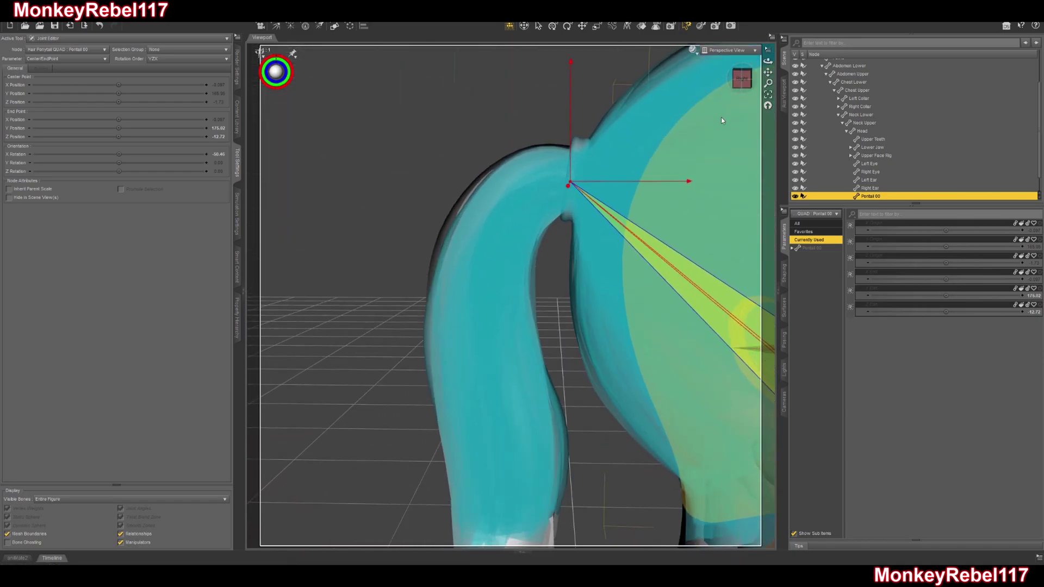
drag(661, 181, 667, 180)
drag(768, 73, 729, 80)
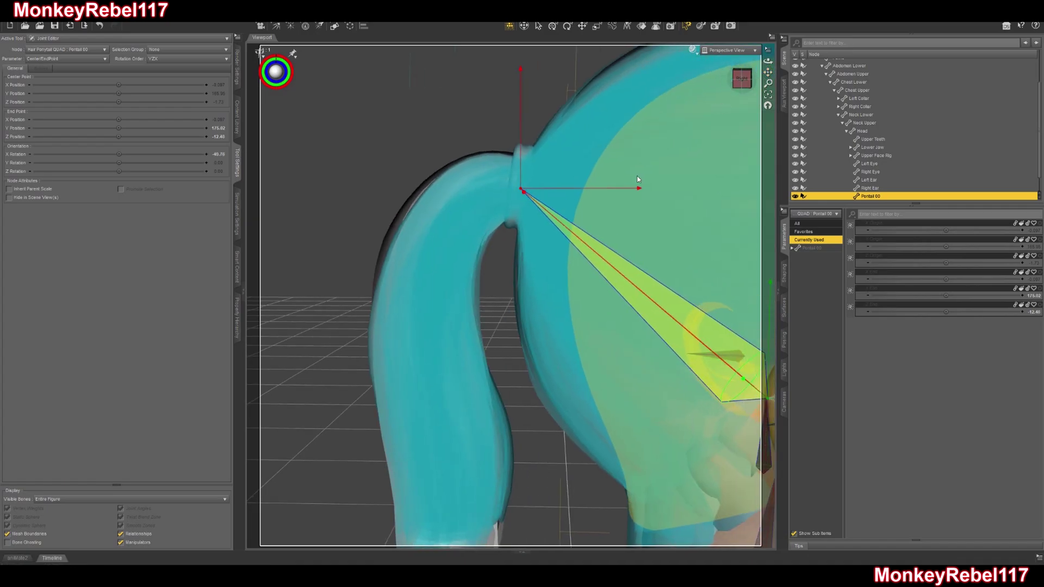
scroll(639, 174, down, 2)
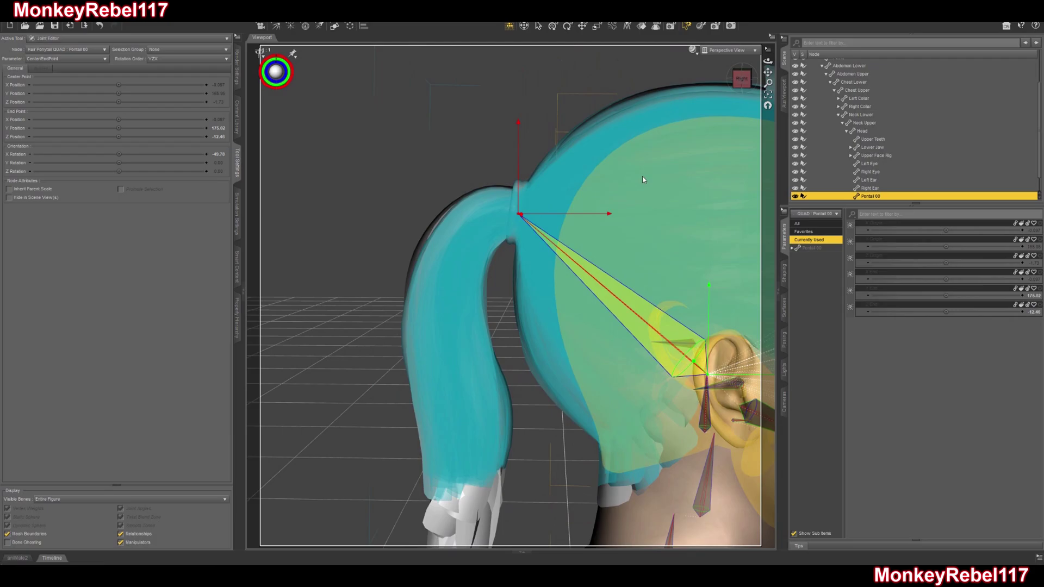
Create a child bone under Pontail 00 with the name and label Ponytail 01 and rotation order YZX
right_click(402, 158)
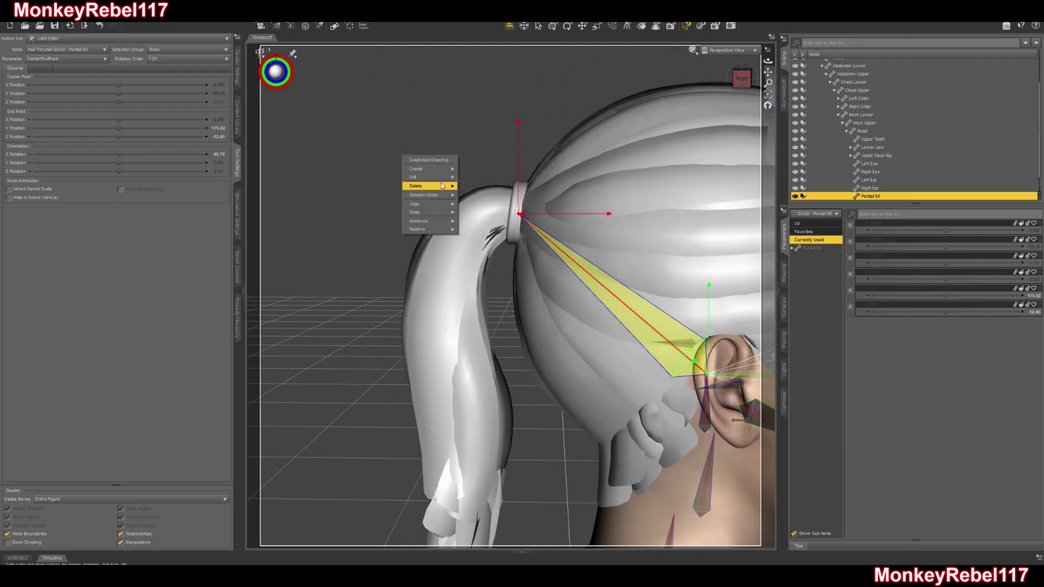
mouse_move(426, 169)
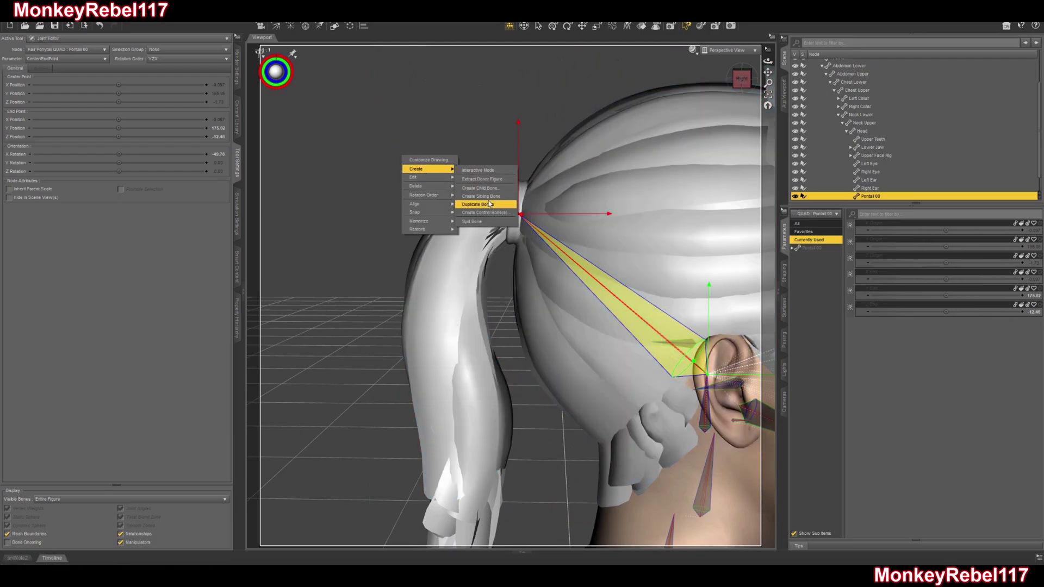
click(490, 190)
click(385, 202)
text(Pontail 01)
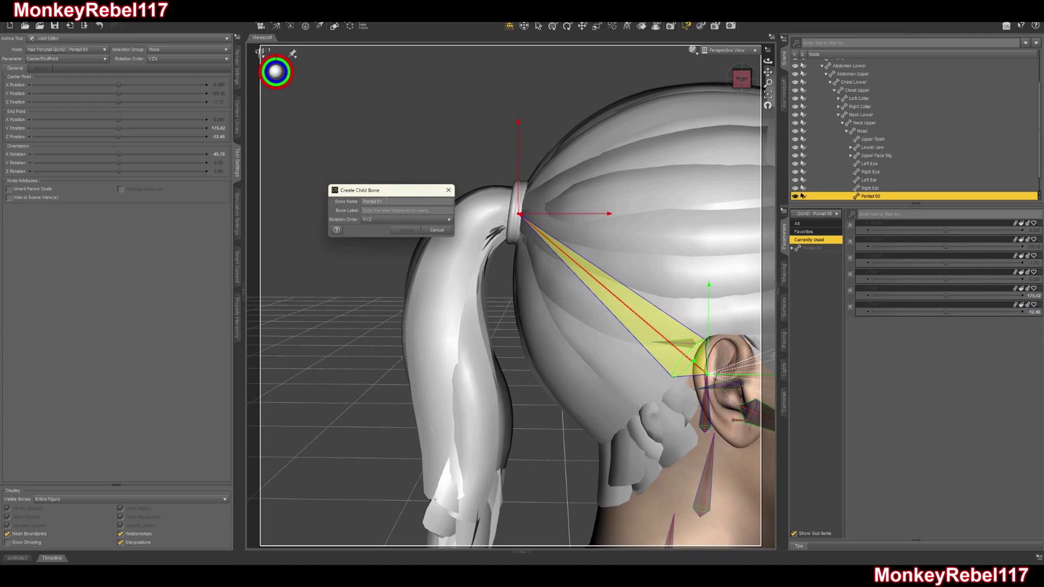
click(380, 210)
click(370, 201)
click(371, 211)
text(y)
click(387, 219)
click(383, 246)
click(404, 231)
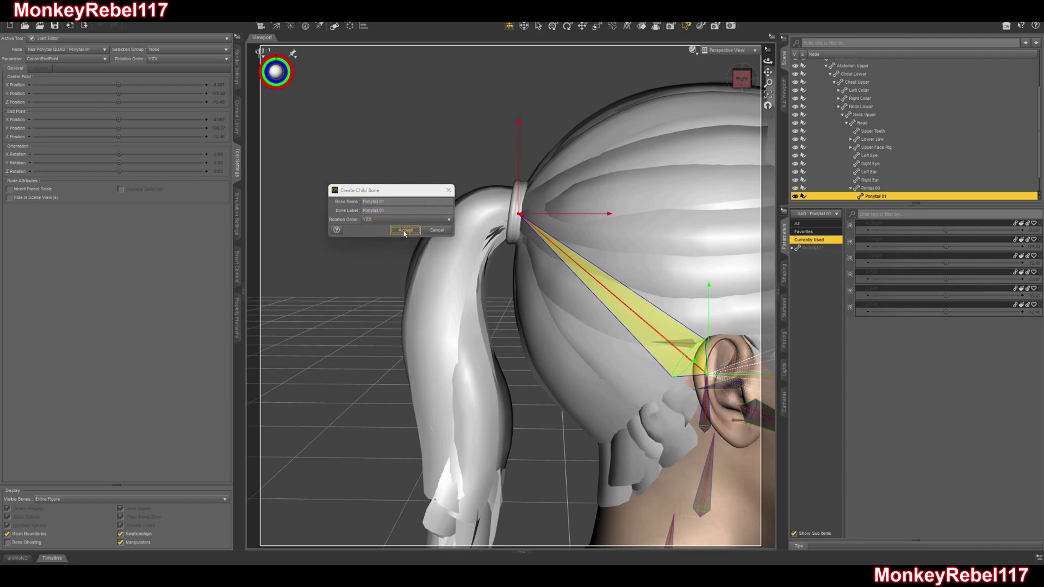
Move the Ponytail 01 bone's end point down to the tip of the ponytail, centred within the strands
scroll(509, 202, down, 1)
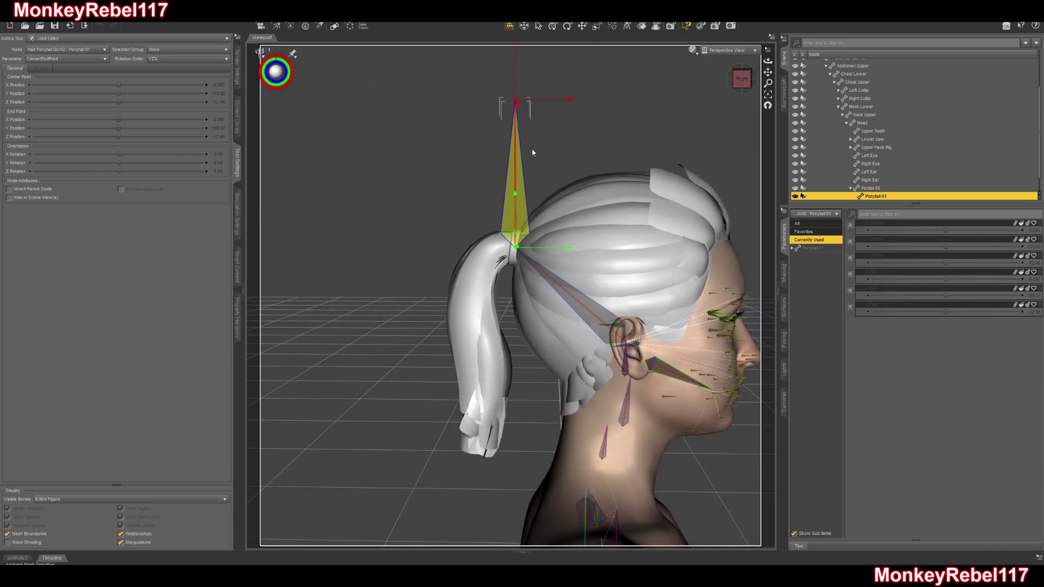
drag(768, 72, 768, 83)
drag(569, 117, 448, 93)
drag(465, 202, 530, 448)
drag(766, 74, 779, 22)
scroll(764, 76, up, 5)
drag(764, 76, 742, 84)
drag(510, 450, 506, 472)
drag(430, 413, 430, 428)
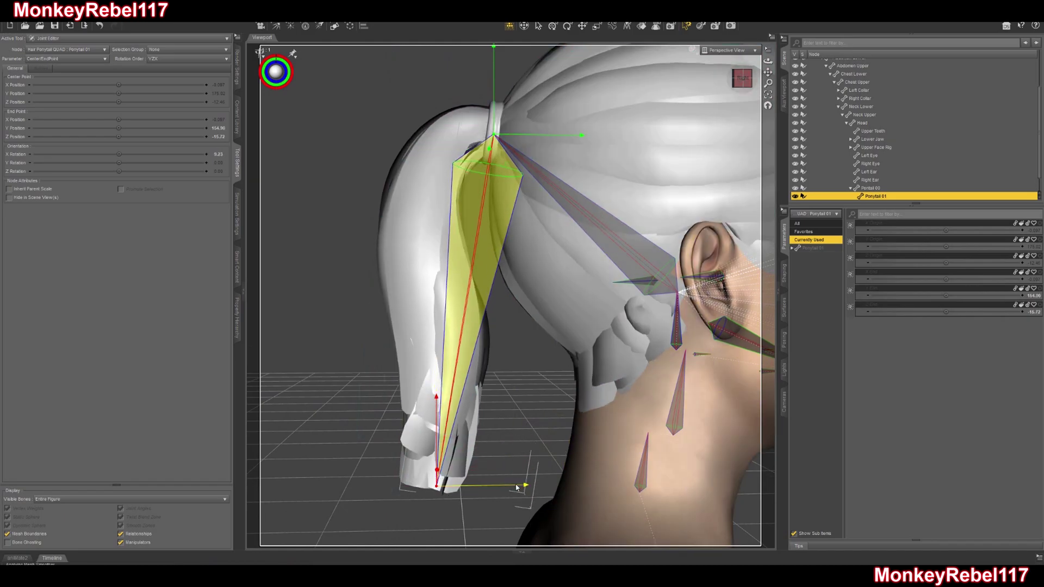
drag(517, 488, 510, 488)
mouse_move(741, 86)
mouse_down()
mouse_move(799, 97)
mouse_move(739, 79)
mouse_up()
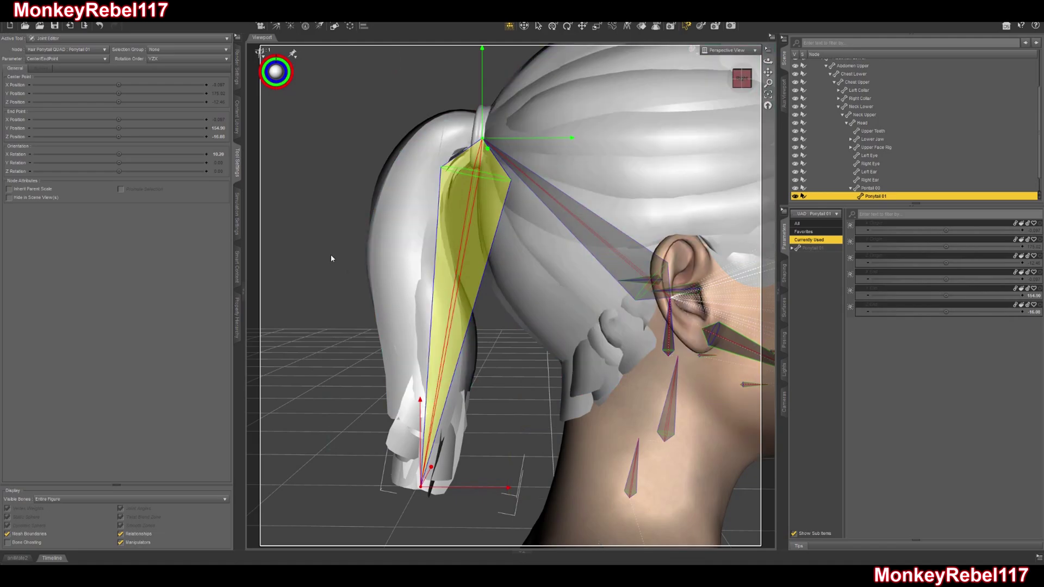
Split the Ponytail 01 bone in two and shift its end point backward to the middle of the ponytail's thickness
right_click(331, 258)
mouse_move(350, 272)
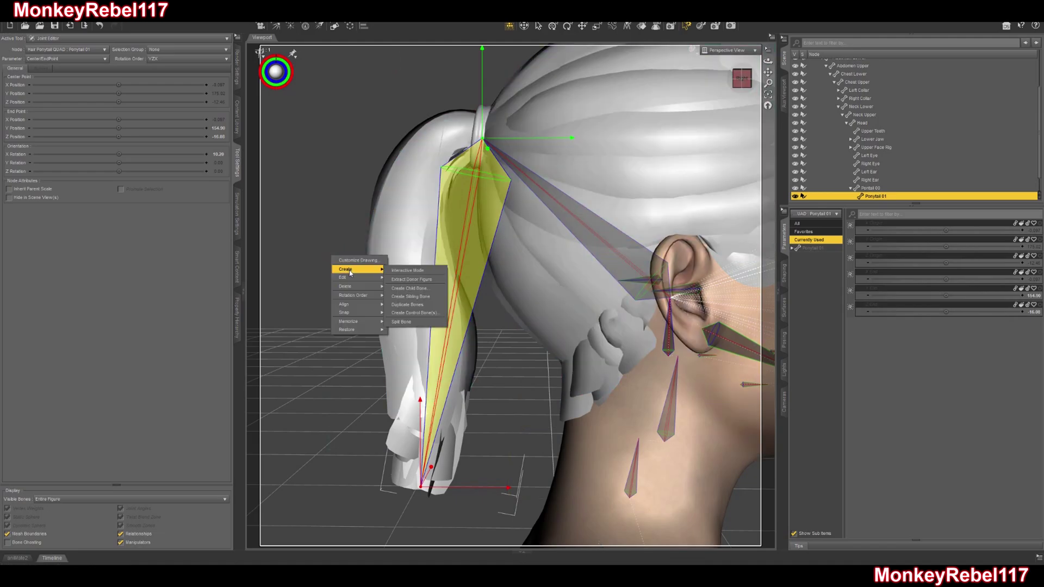
click(403, 321)
click(741, 81)
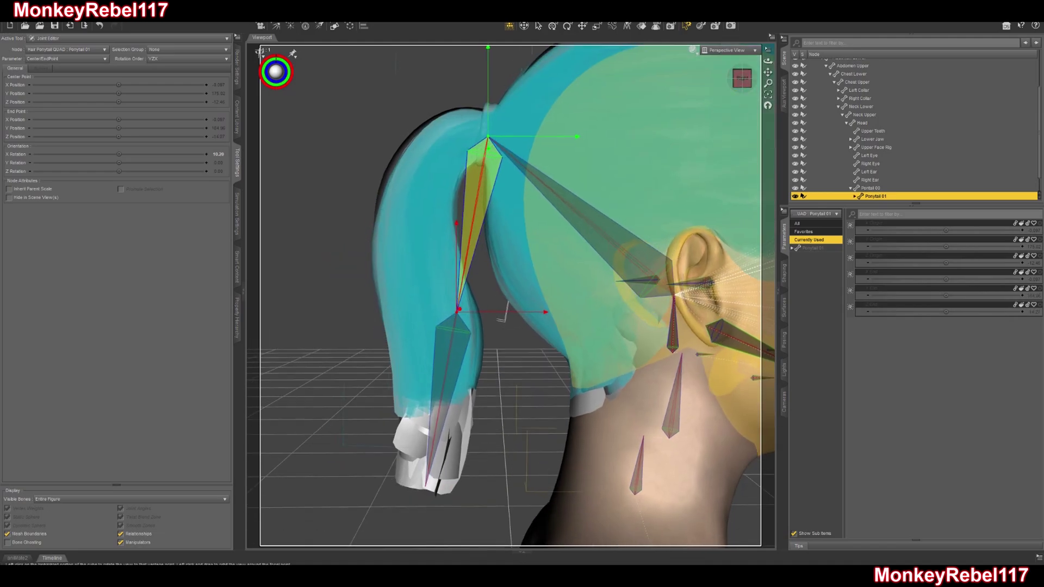
drag(541, 314, 513, 312)
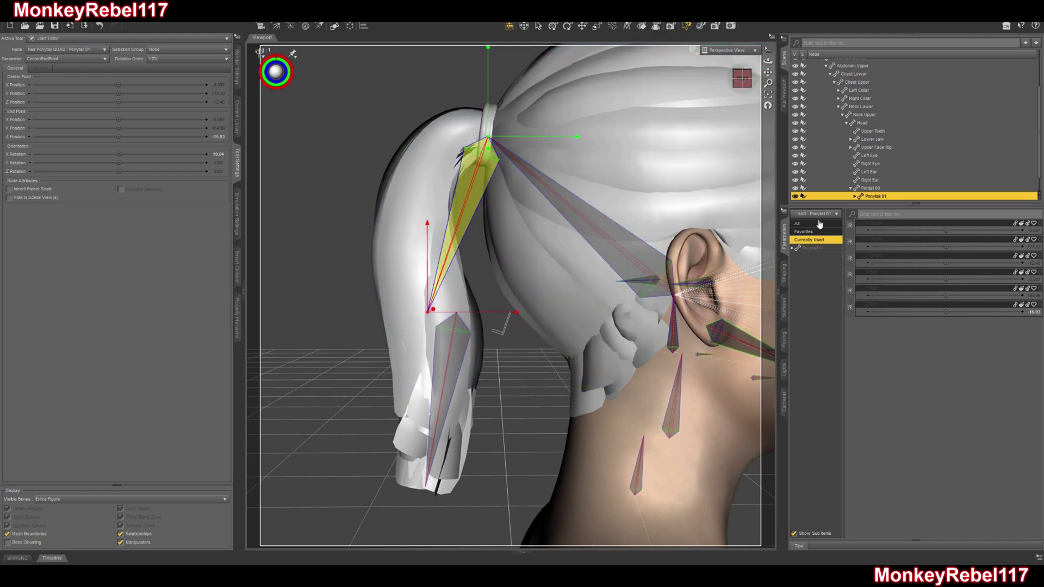
Select the lower bone split from Ponytail 01 and snap its center point to the parent bone's end point
scroll(904, 171, down, 1)
click(855, 179)
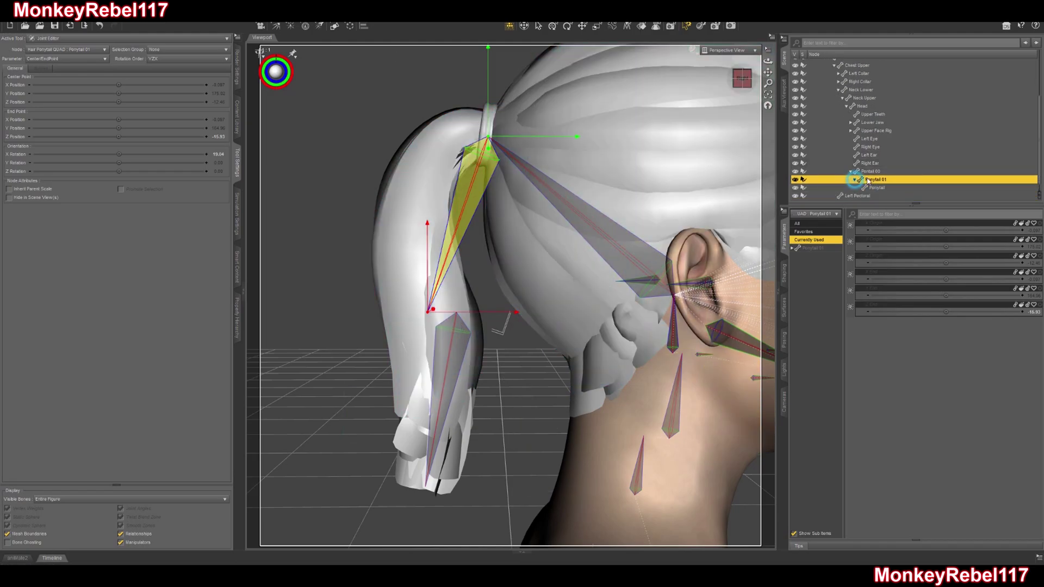
click(875, 189)
right_click(525, 368)
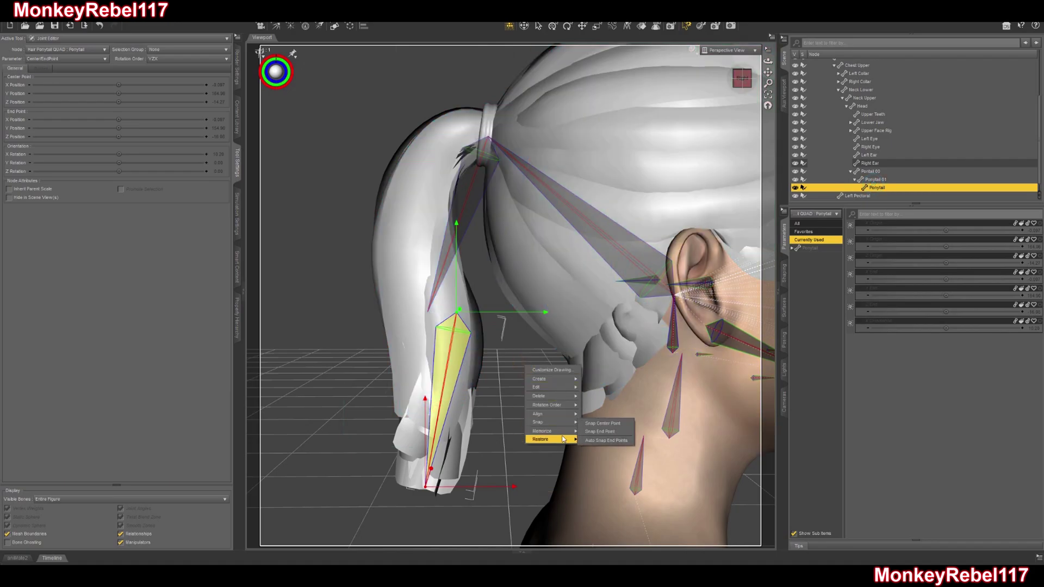
mouse_move(563, 426)
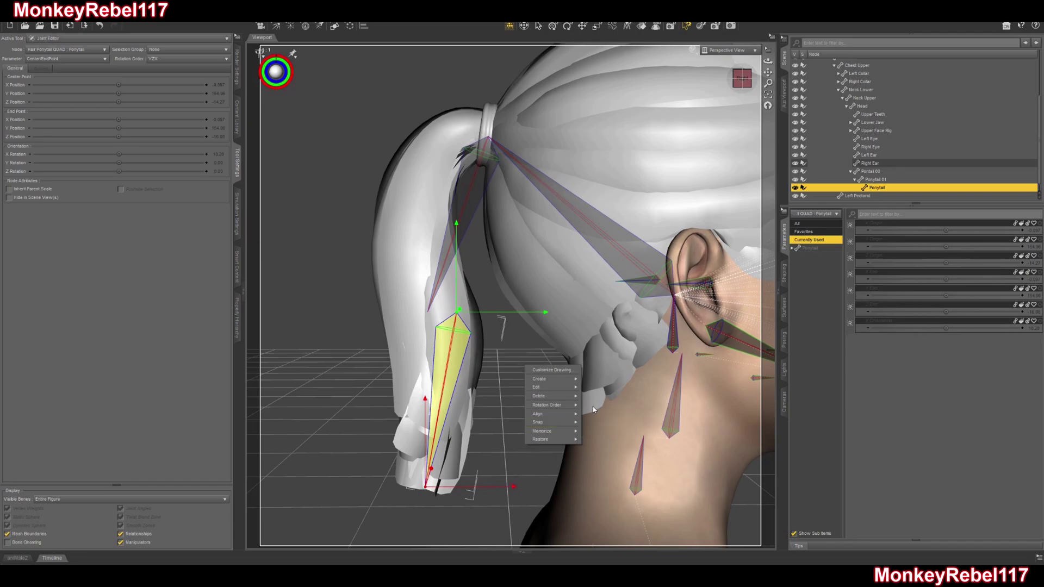
click(602, 423)
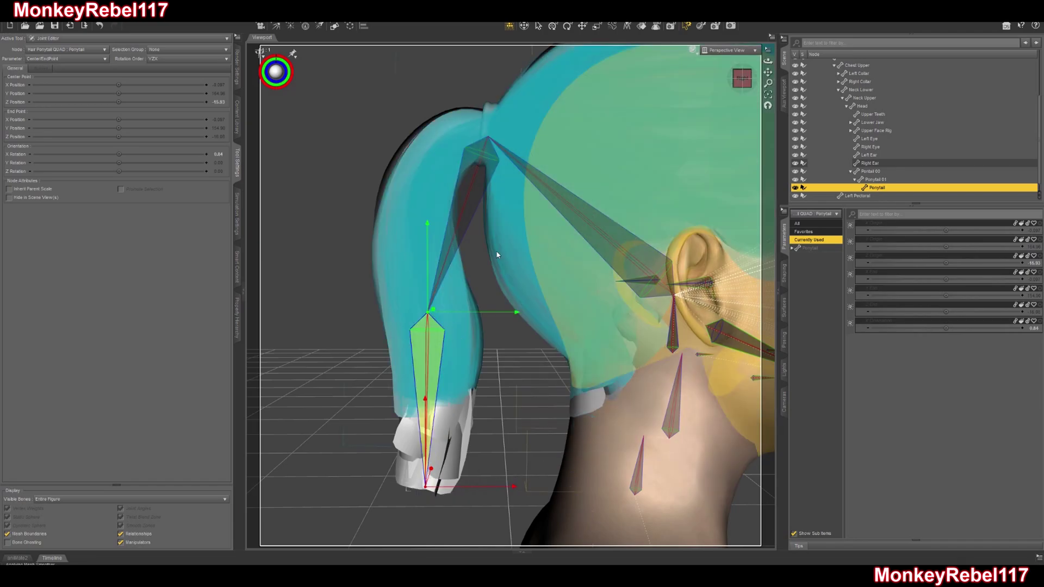
Split Ponytail 01 a second time and shift its shortened end point backward into the centre of the upper ponytail
click(481, 192)
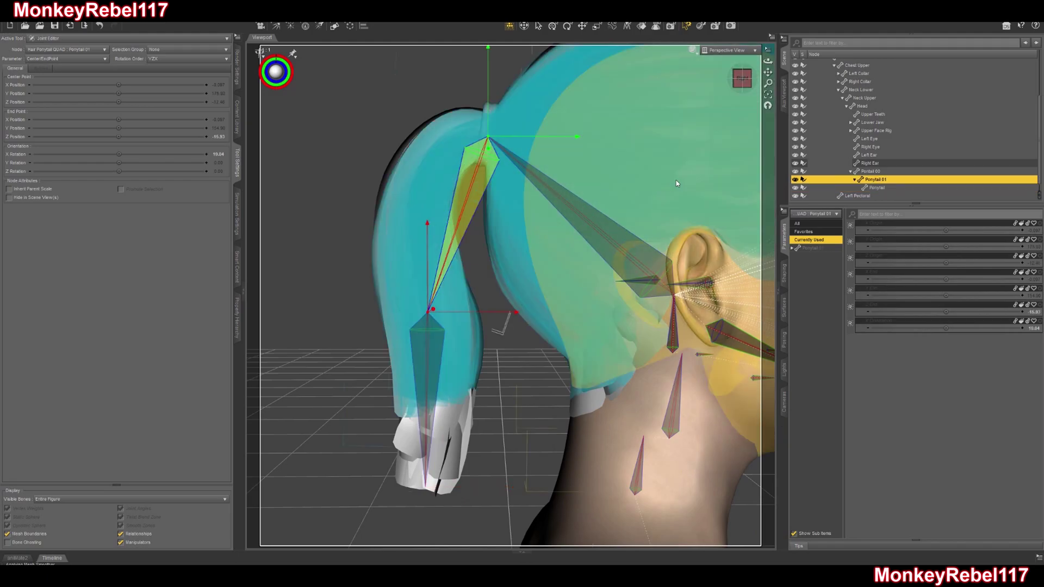
right_click(370, 170)
mouse_move(394, 211)
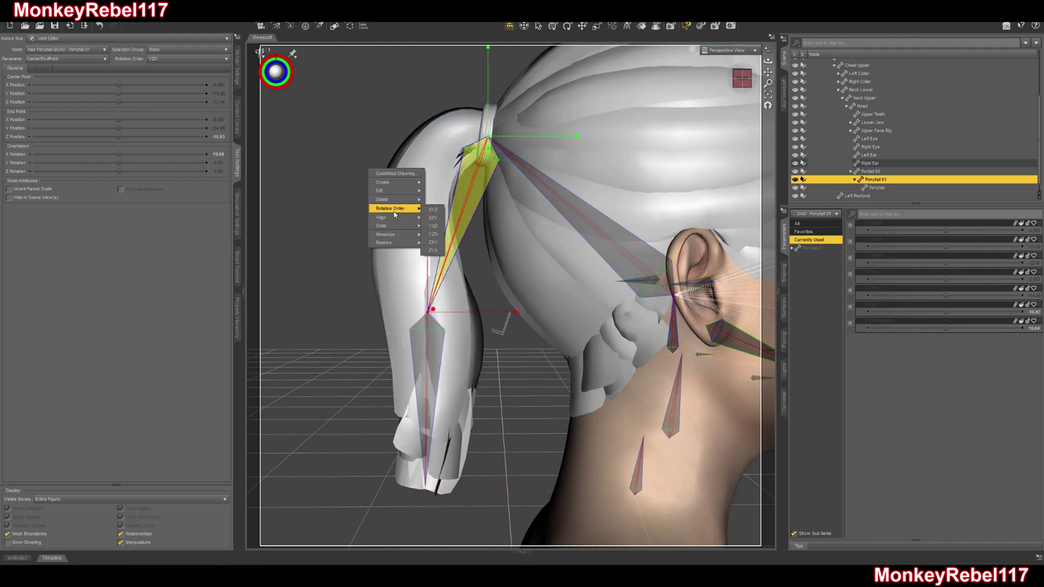
mouse_move(395, 183)
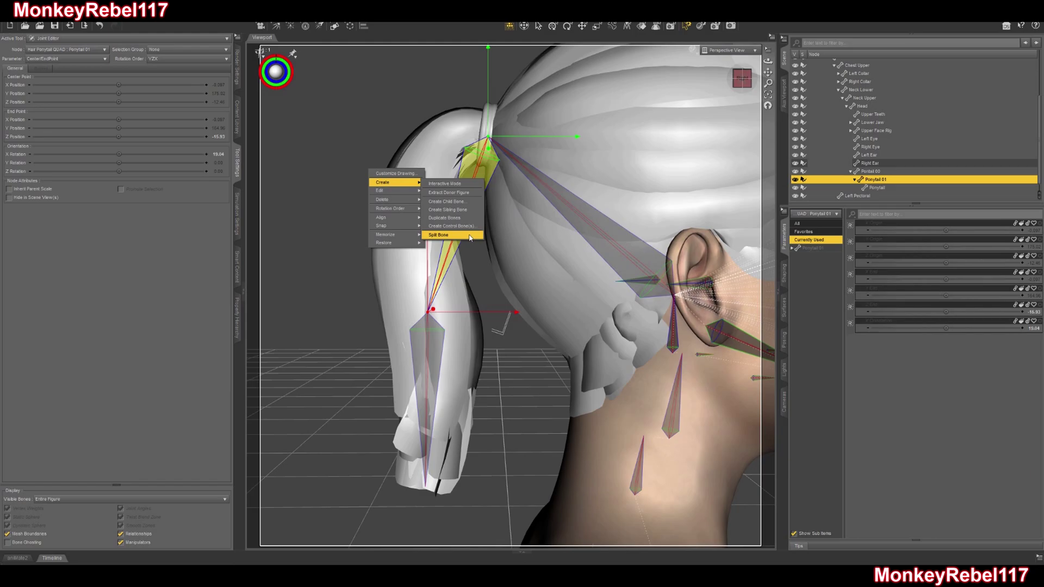
click(441, 235)
drag(484, 220, 471, 216)
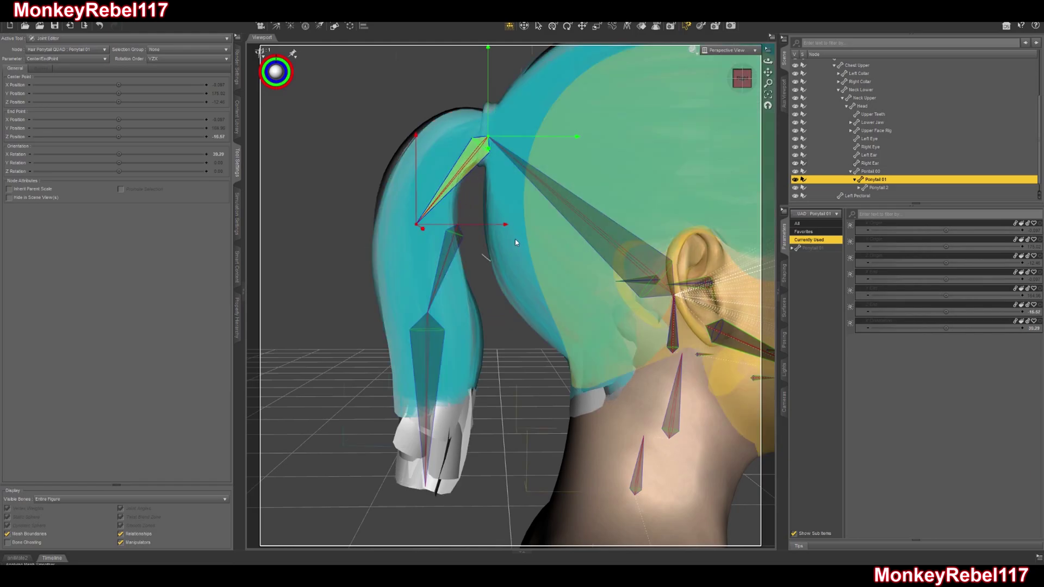
Snap the center point of the new Ponytail 2 bone to the end of Ponytail 01
click(881, 188)
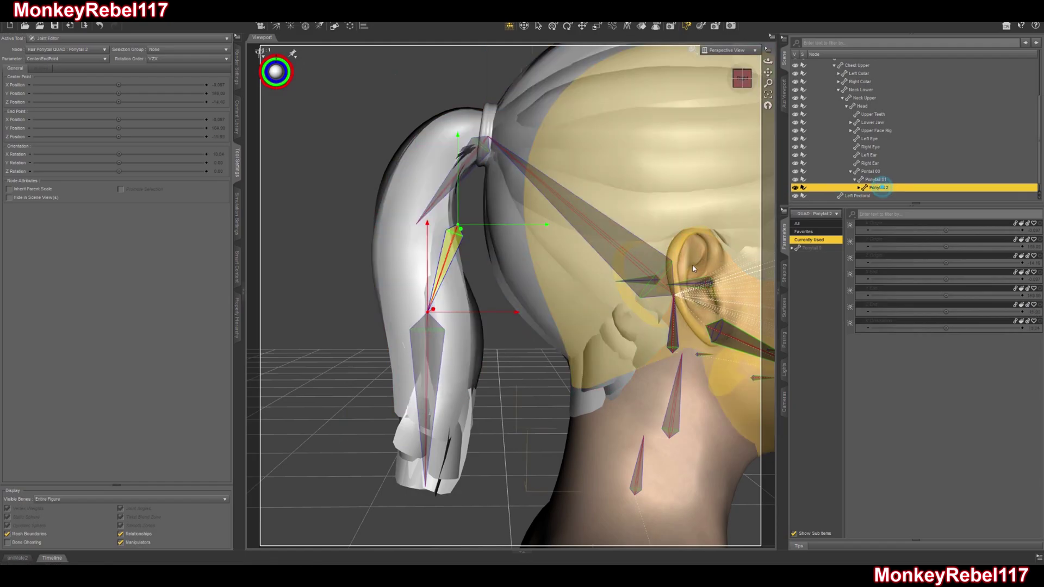
right_click(494, 361)
mouse_move(530, 419)
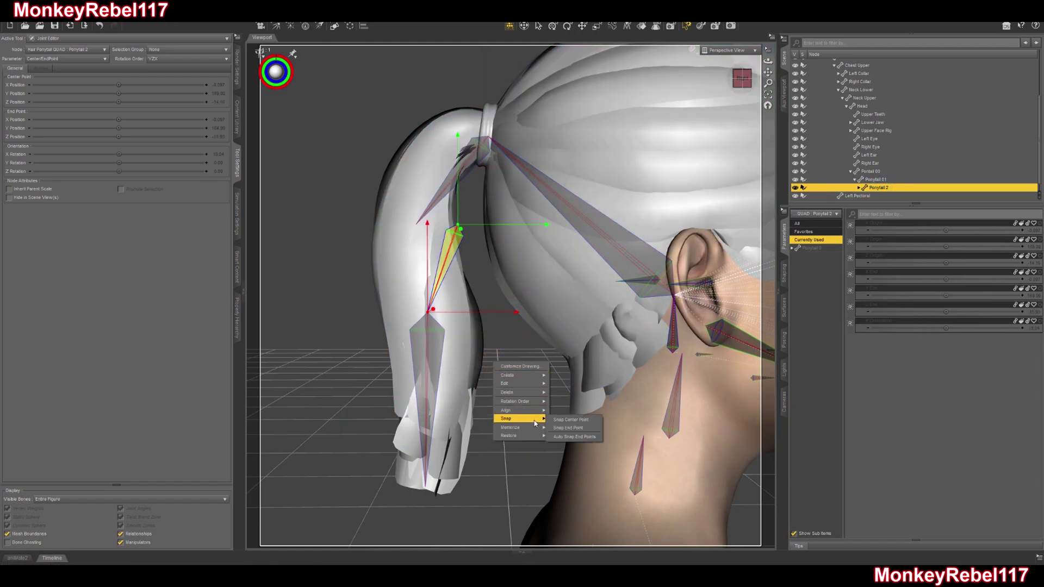
click(562, 421)
Split Ponytail 01 a third time and shift its end point backward into the bend just behind the hair tie
click(459, 171)
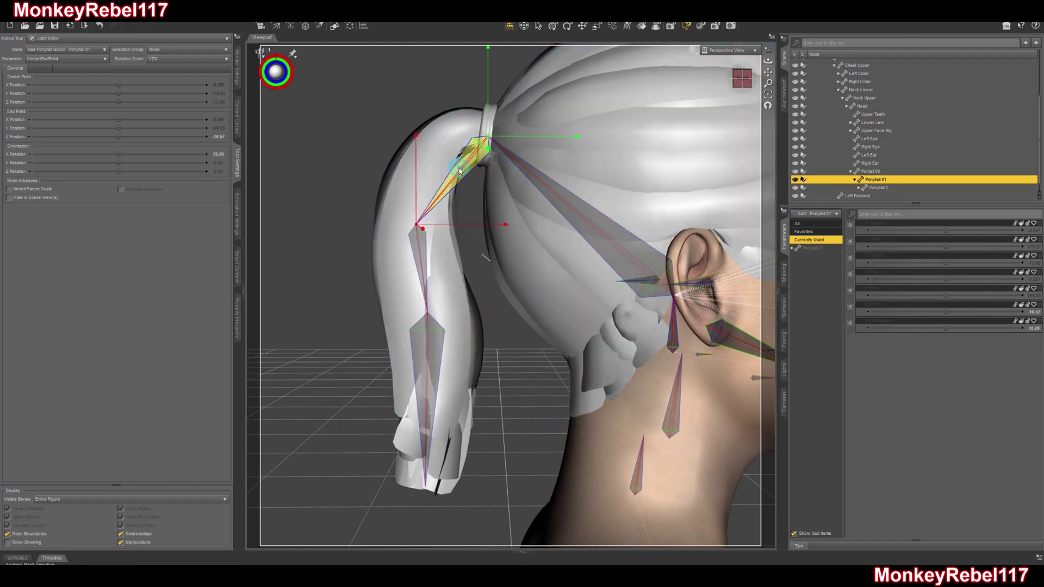
right_click(468, 192)
mouse_move(492, 204)
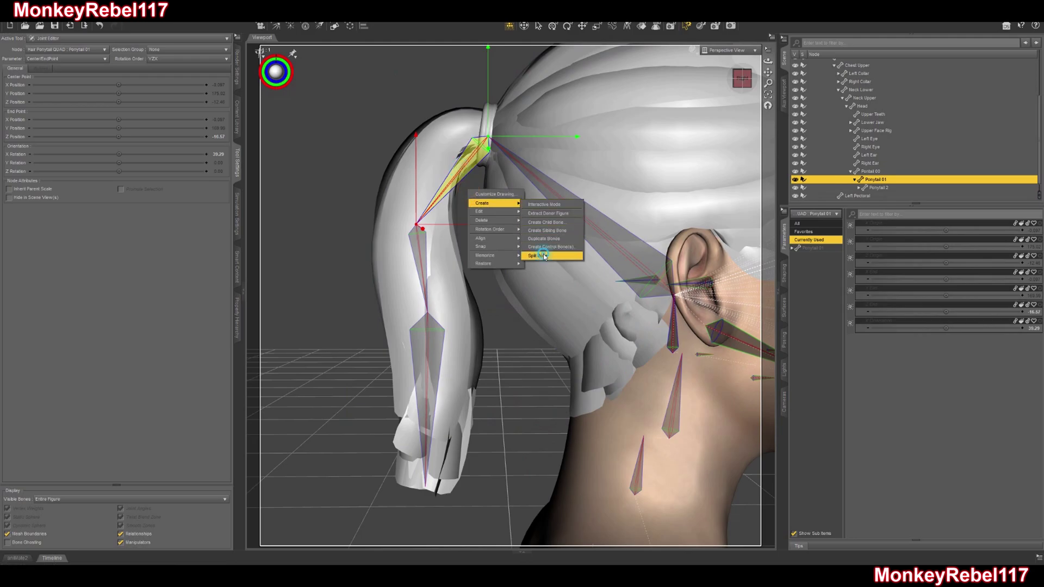
click(540, 256)
drag(516, 183, 487, 178)
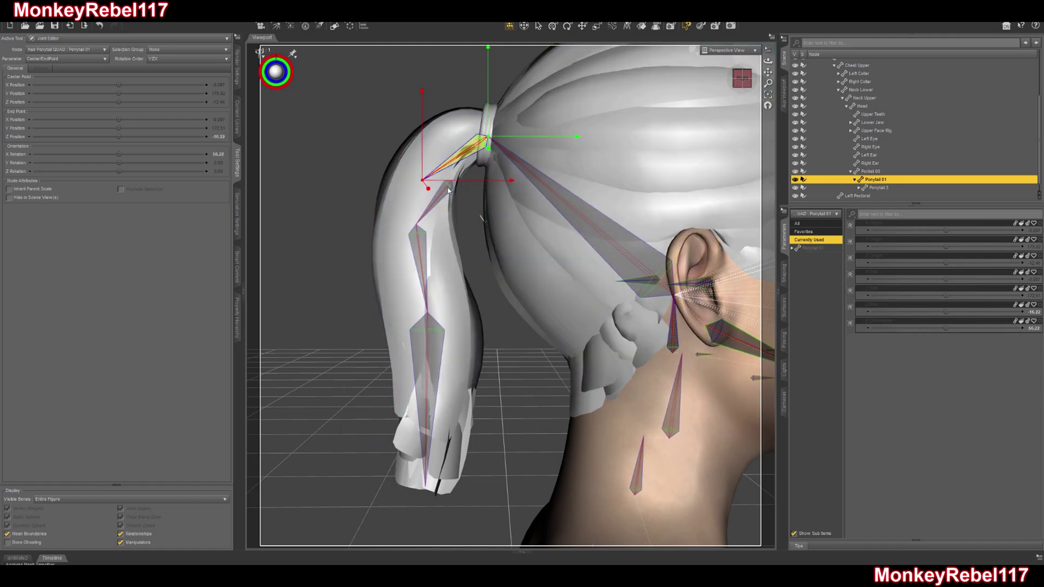
Select the new Ponytail 3 bone and snap its center point to the end of Ponytail 01
click(441, 176)
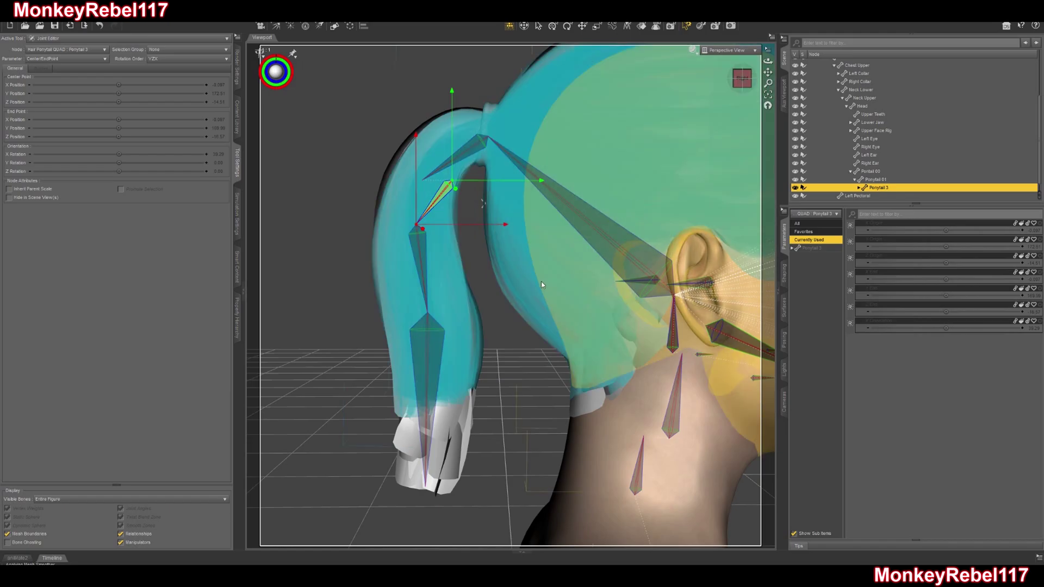
right_click(491, 306)
mouse_move(505, 365)
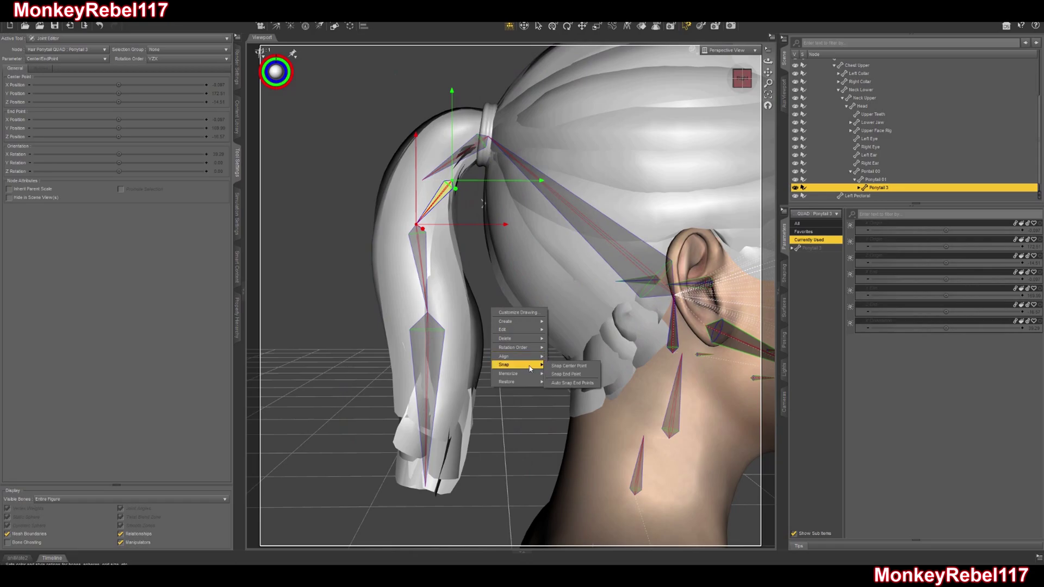
click(560, 365)
Split Ponytail 01 a fourth time and raise its end point into the centre of the hair just behind the tie
click(471, 151)
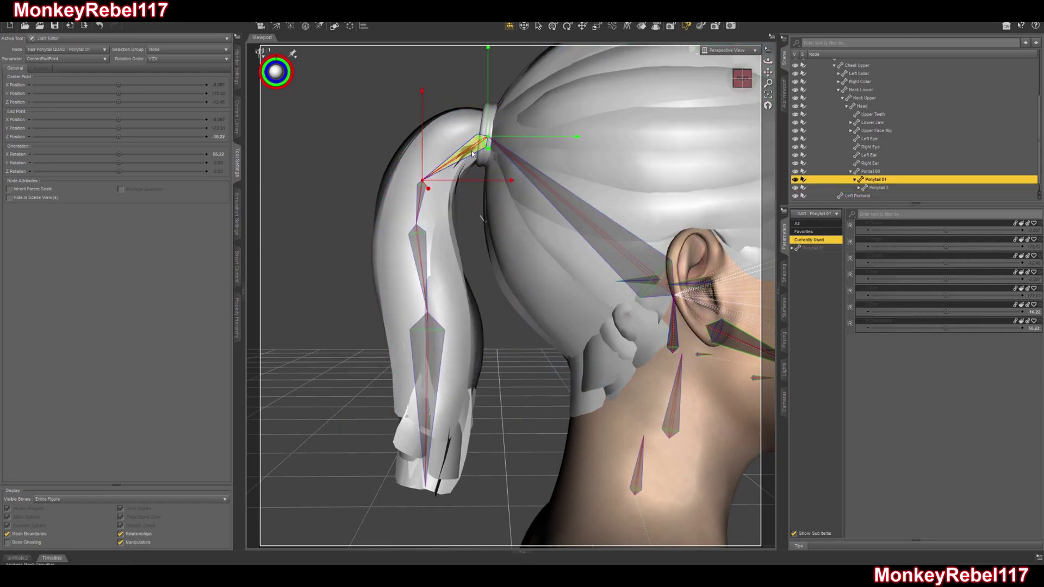
right_click(475, 232)
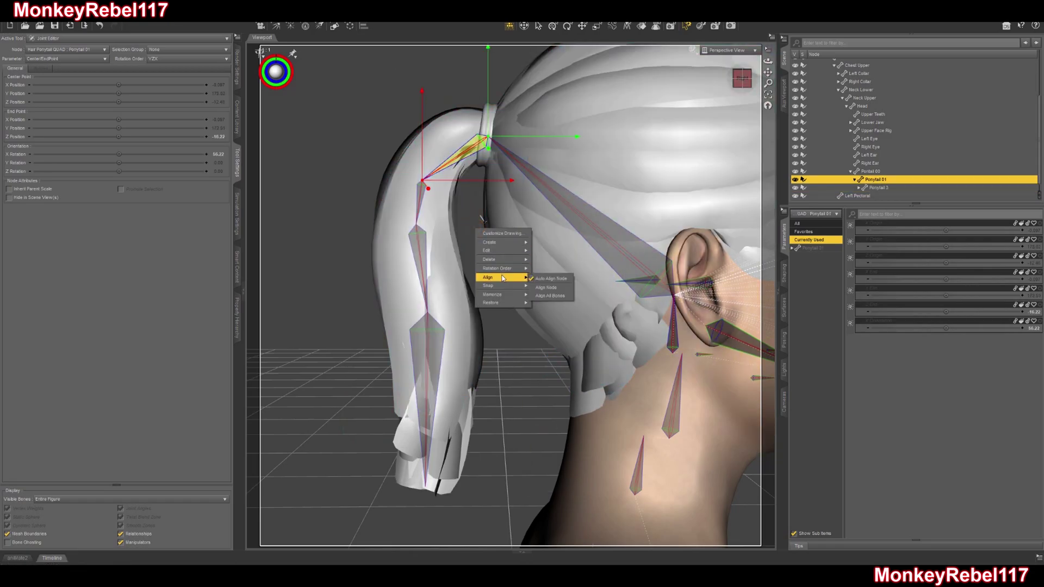
mouse_move(504, 246)
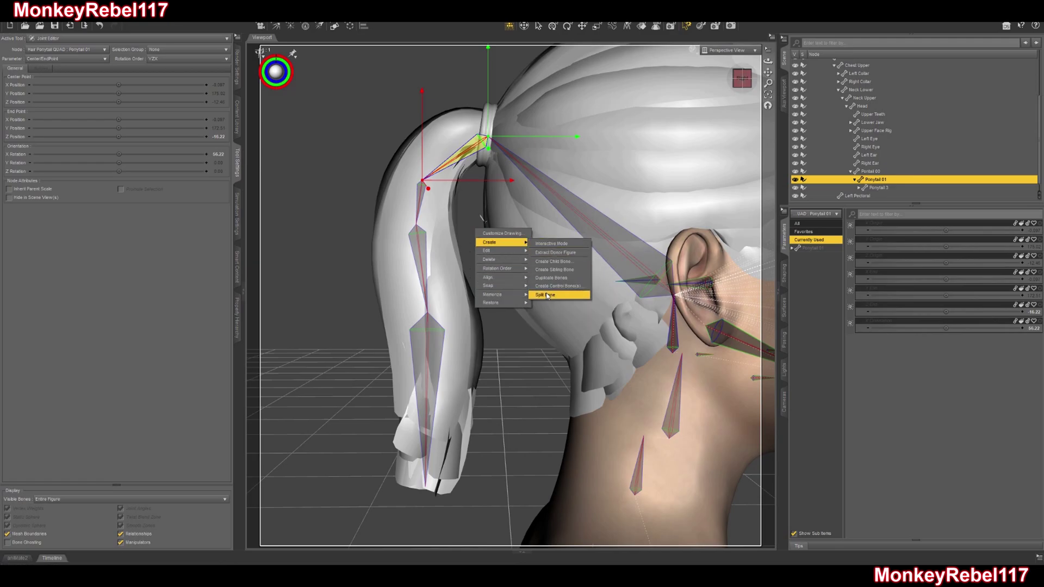
click(549, 295)
drag(458, 136, 456, 116)
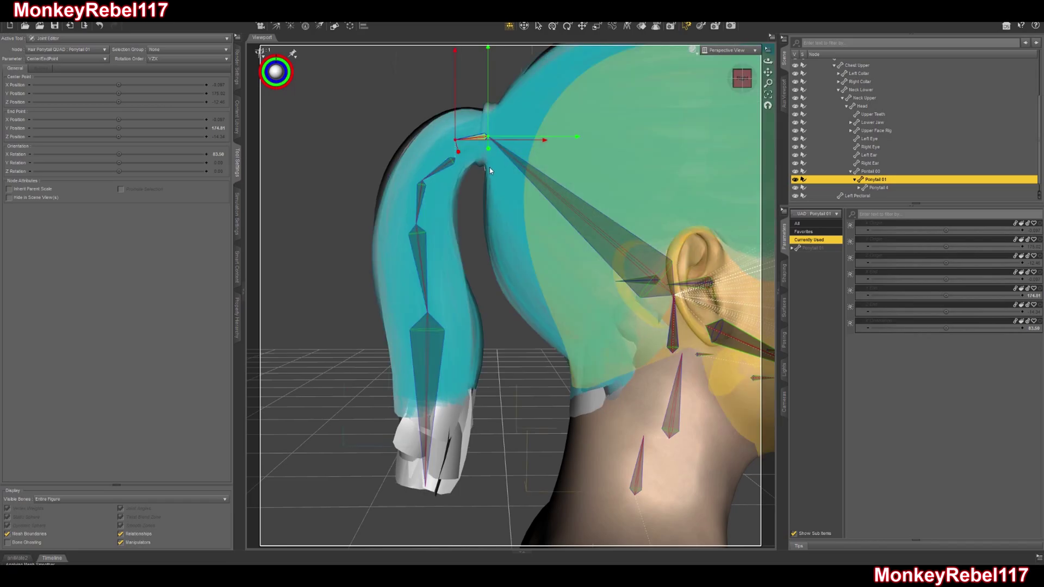
Select the new Ponytail 4 bone and snap its center point to the end of Ponytail 01
click(450, 165)
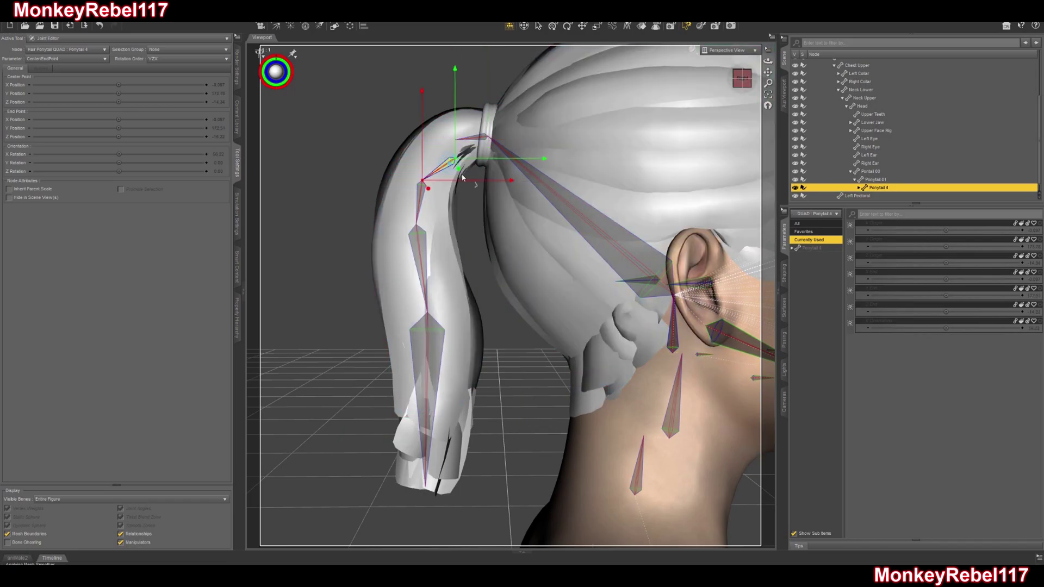
right_click(476, 189)
mouse_move(501, 245)
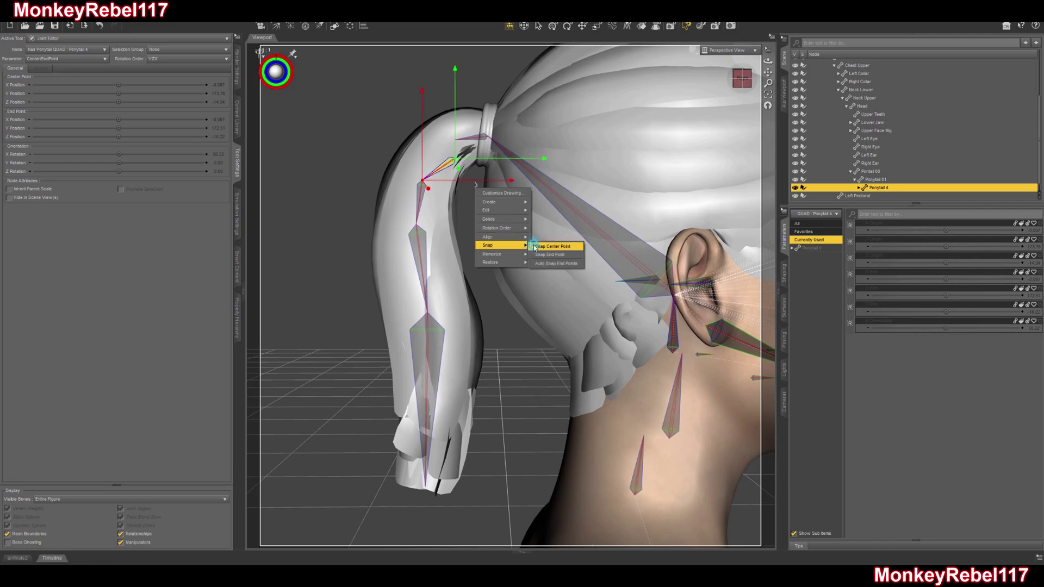
click(545, 247)
Split the lowest Ponytail bone and shift its end point forward into the centre of the lower ponytail
click(434, 364)
right_click(504, 380)
mouse_move(522, 394)
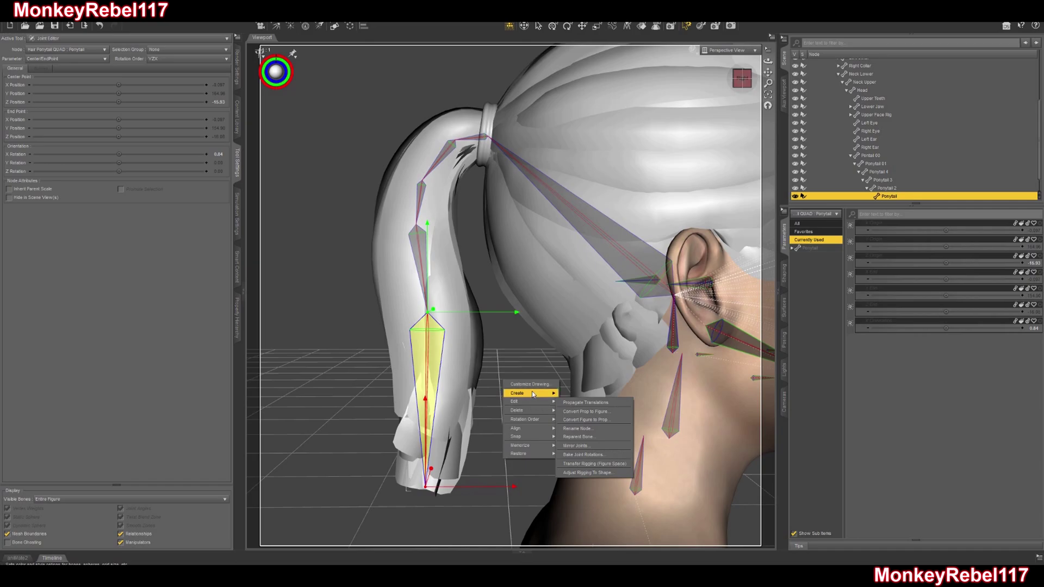
click(569, 445)
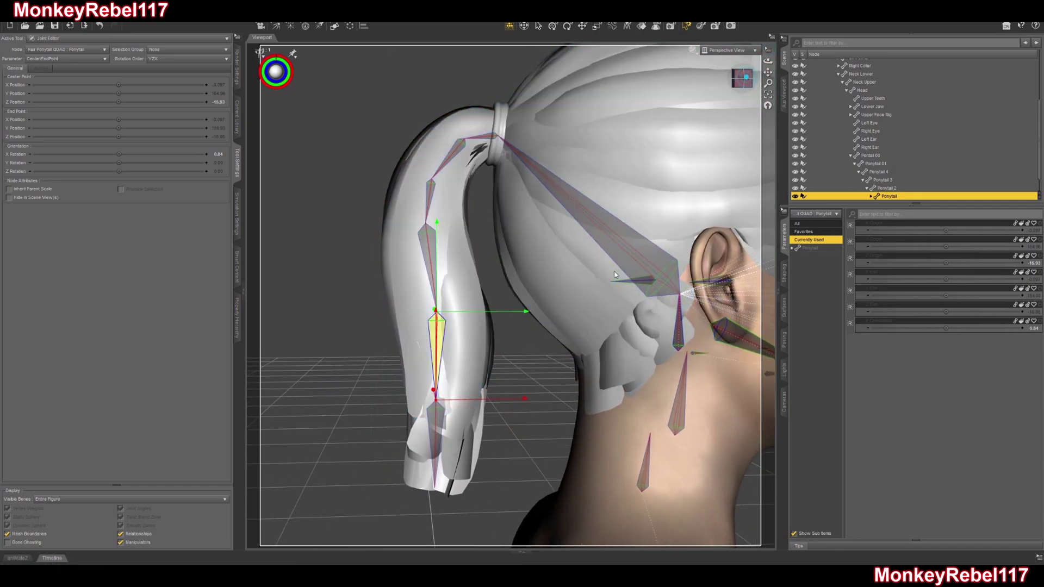
drag(510, 403, 524, 401)
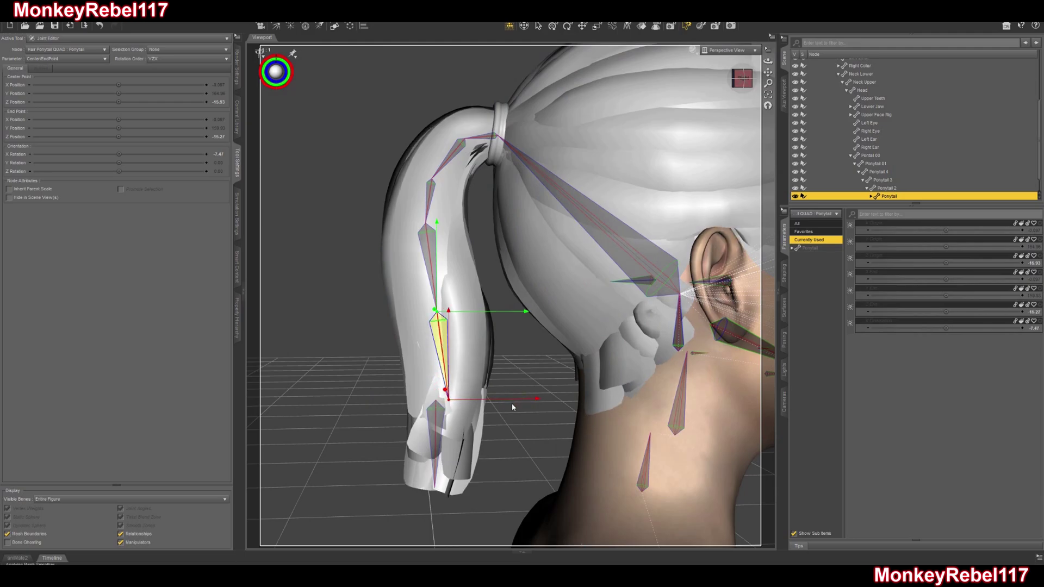
Select the new Ponytail 5 bone at the tip and snap its center point to the end of the Ponytail bone
click(439, 426)
right_click(499, 435)
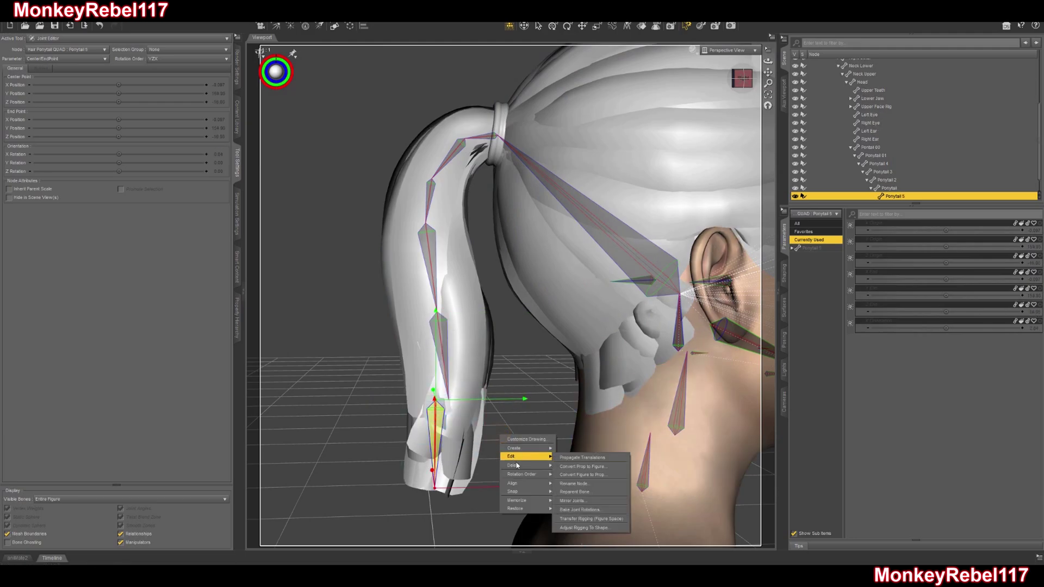
click(557, 493)
mouse_move(742, 78)
mouse_down()
mouse_move(735, 72)
mouse_move(742, 83)
mouse_move(727, 84)
mouse_move(743, 82)
mouse_up()
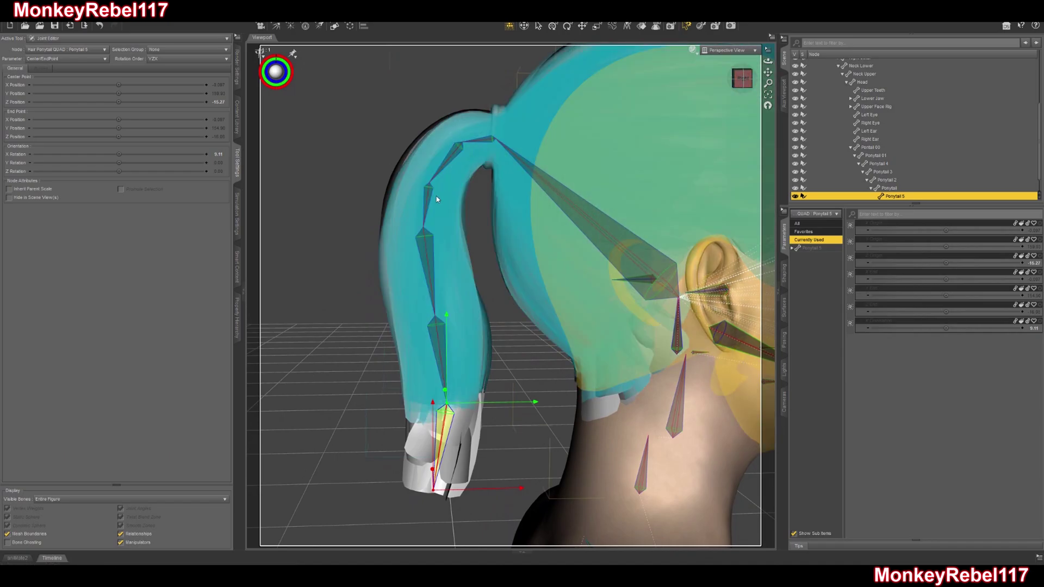
Correct the misspelled label of the chain's root bone, Pontail 00, to Ponytail 00
click(872, 148)
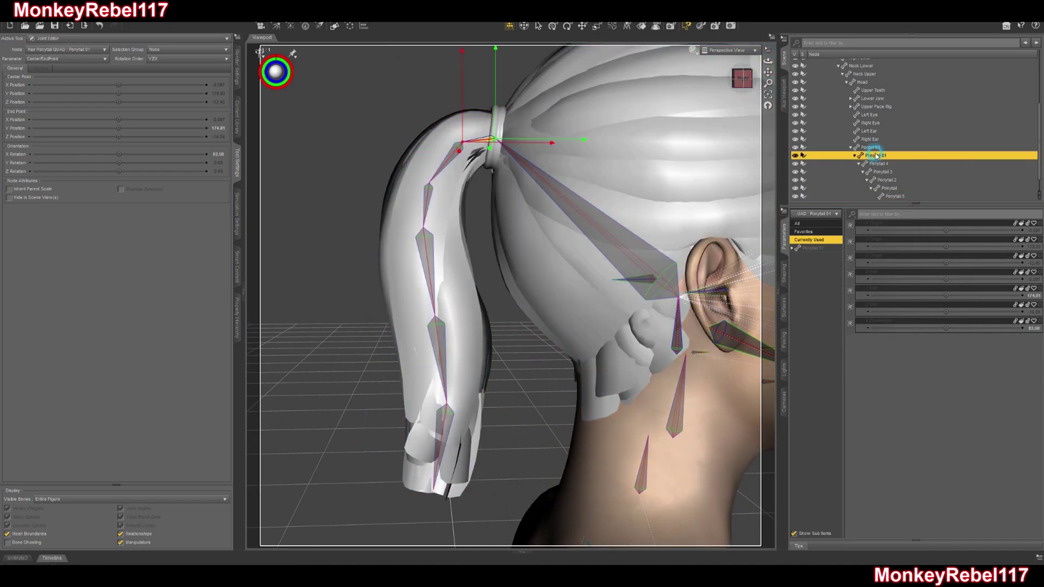
double_click(877, 149)
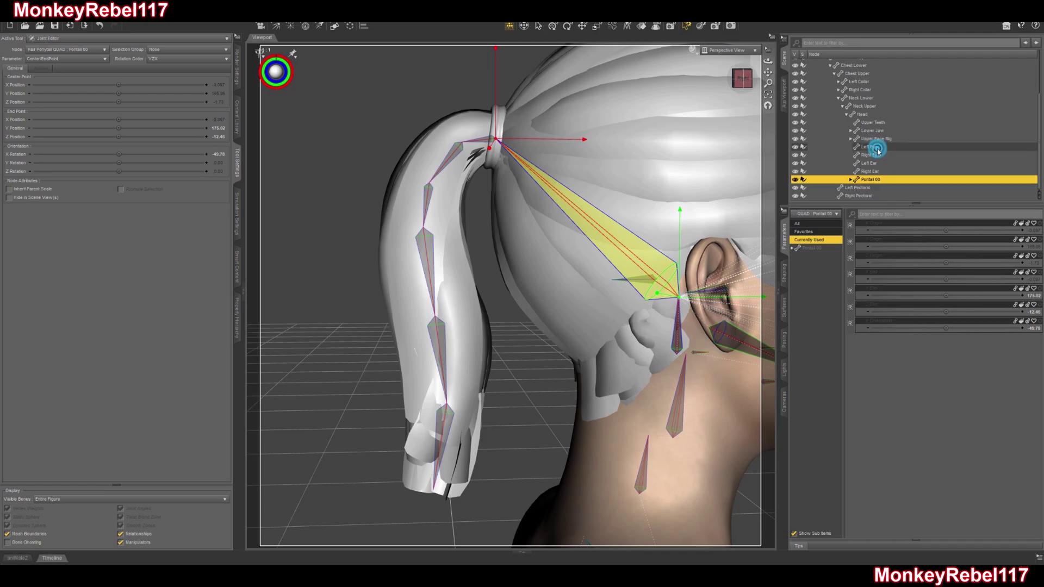
double_click(872, 184)
right_click(872, 183)
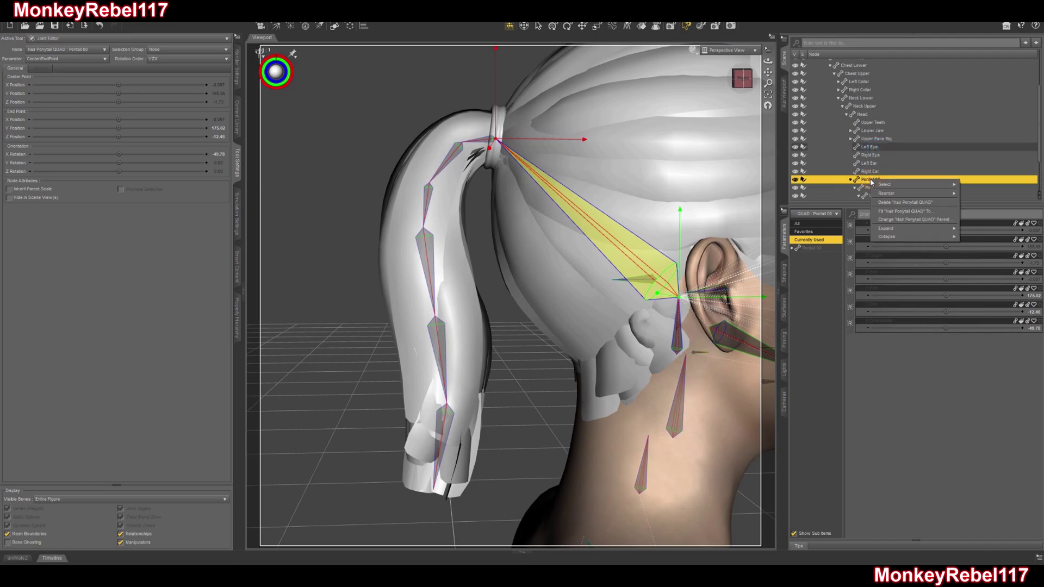
right_click(457, 203)
right_click(475, 197)
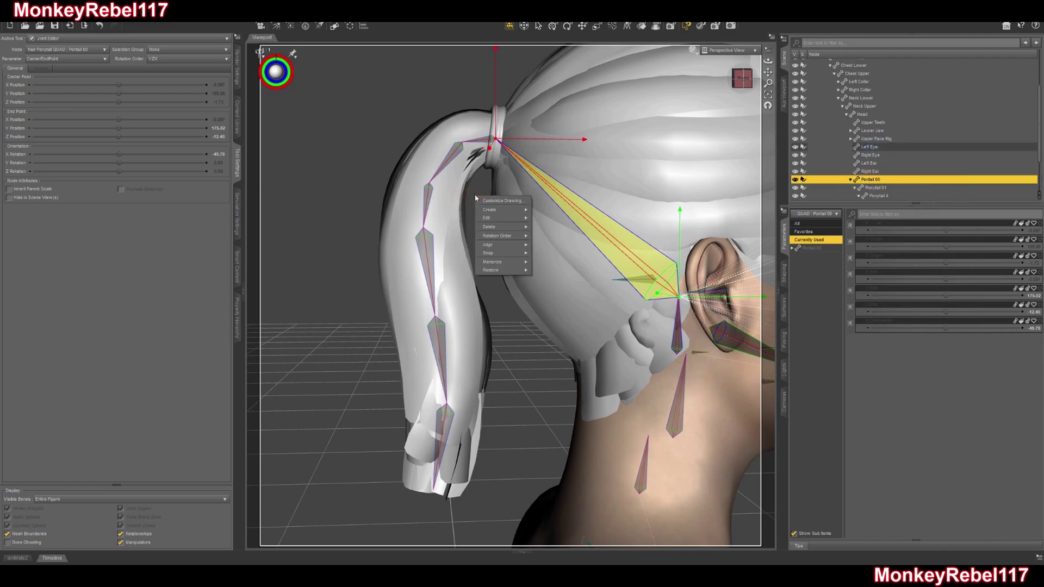
mouse_move(490, 218)
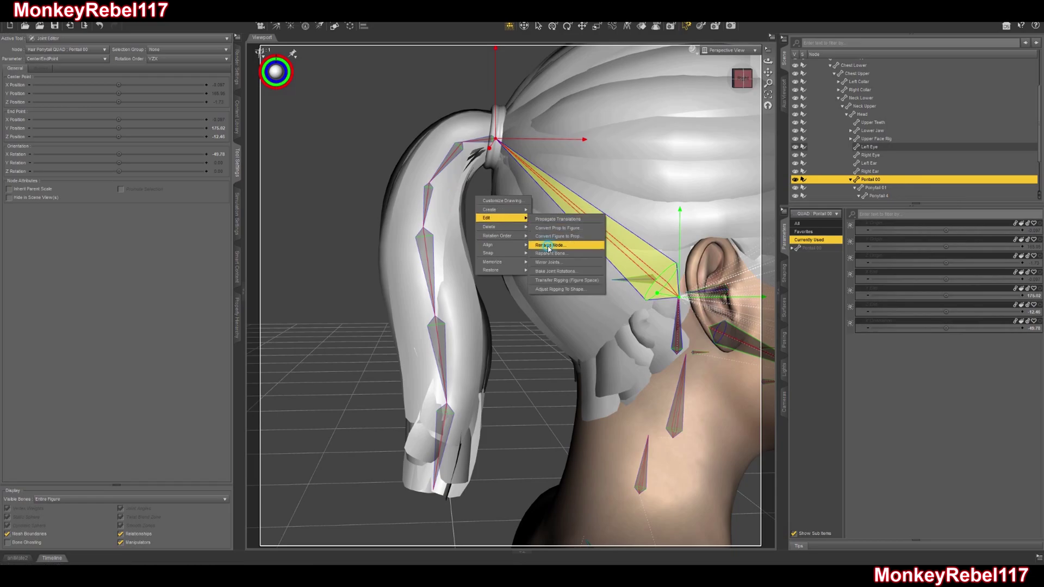
click(547, 247)
click(286, 183)
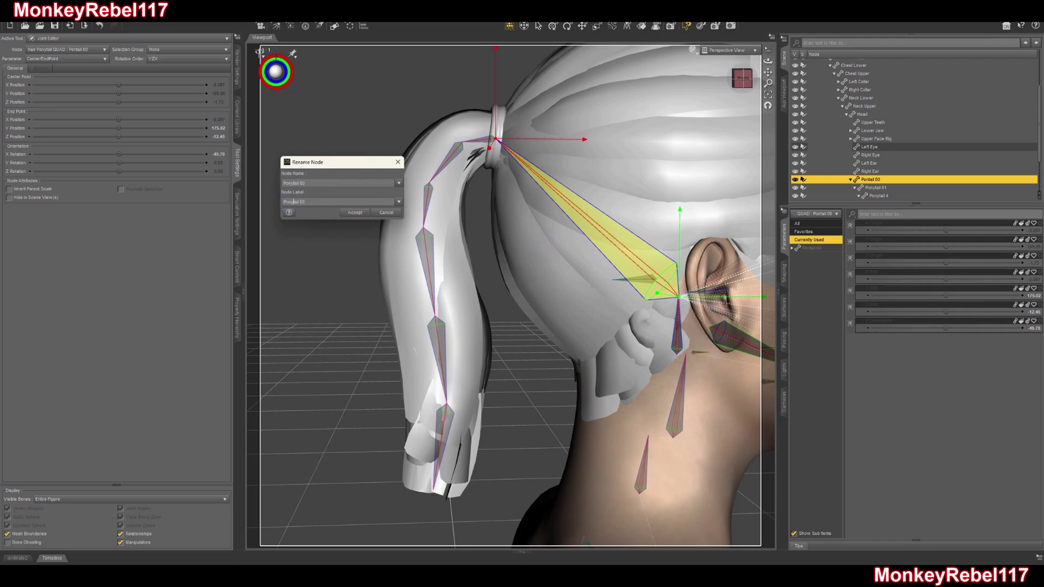
triple_click(301, 183)
key(ctrl+c)
click(353, 213)
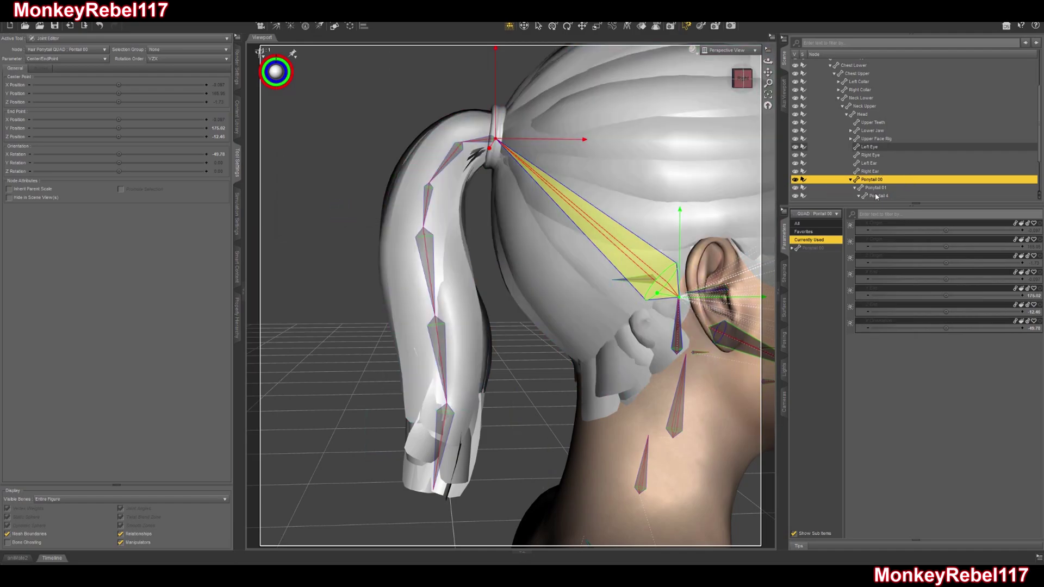
Enter Ponytail 01 as both node name and label of the first bone behind the hair tie
click(875, 188)
right_click(472, 217)
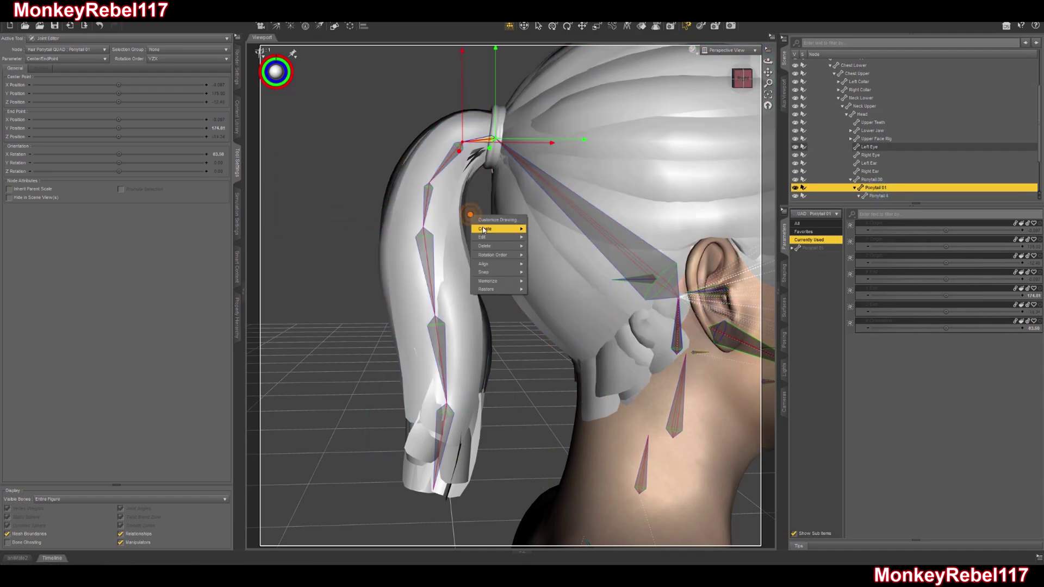
mouse_move(484, 240)
click(549, 256)
click(310, 183)
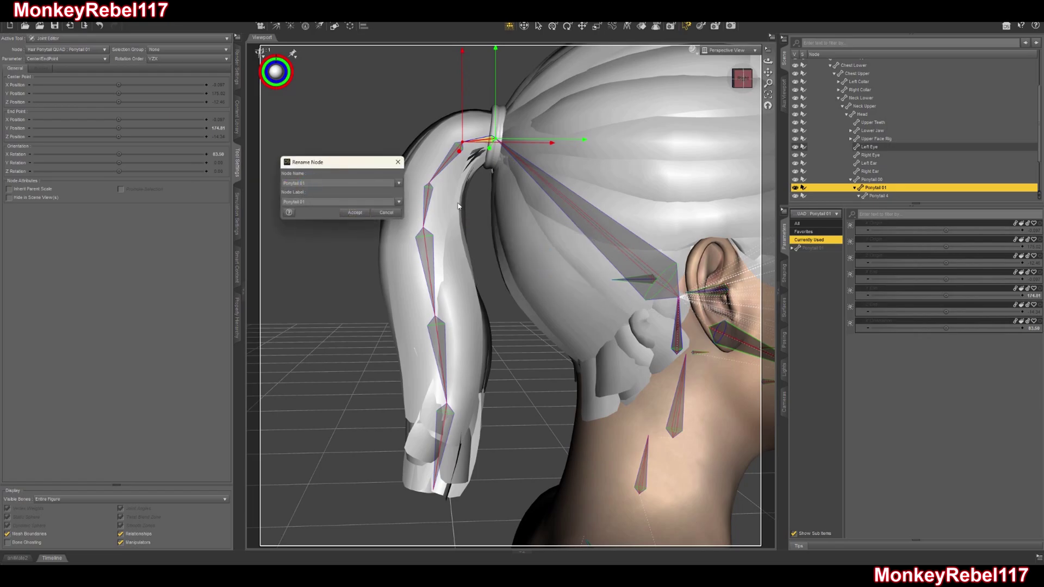
click(324, 204)
key(BackSpace)
click(354, 212)
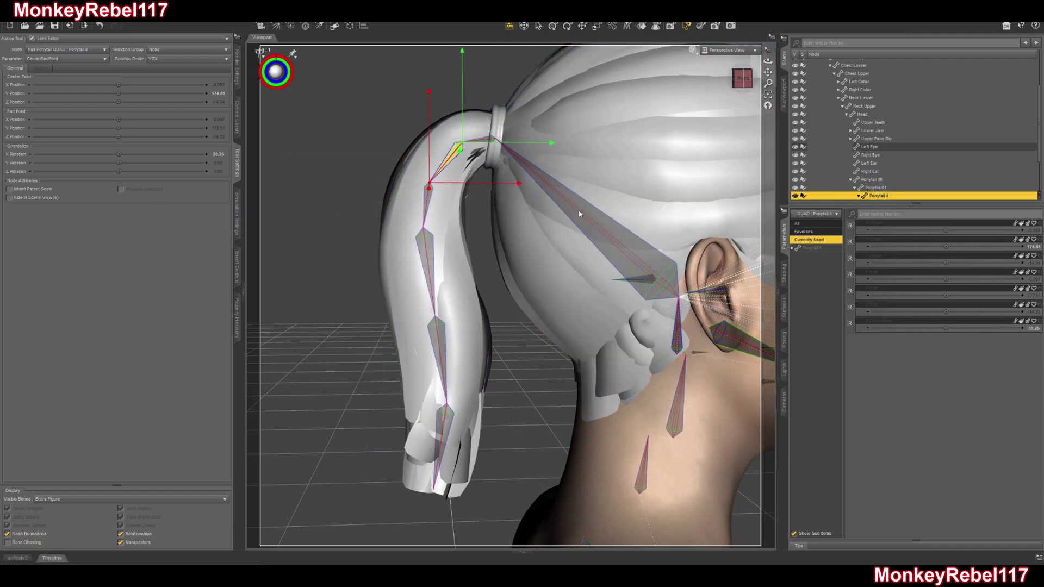
Rename the Ponytail 4 bone as Ponytail 02 in both node name and label
right_click(474, 214)
mouse_move(492, 236)
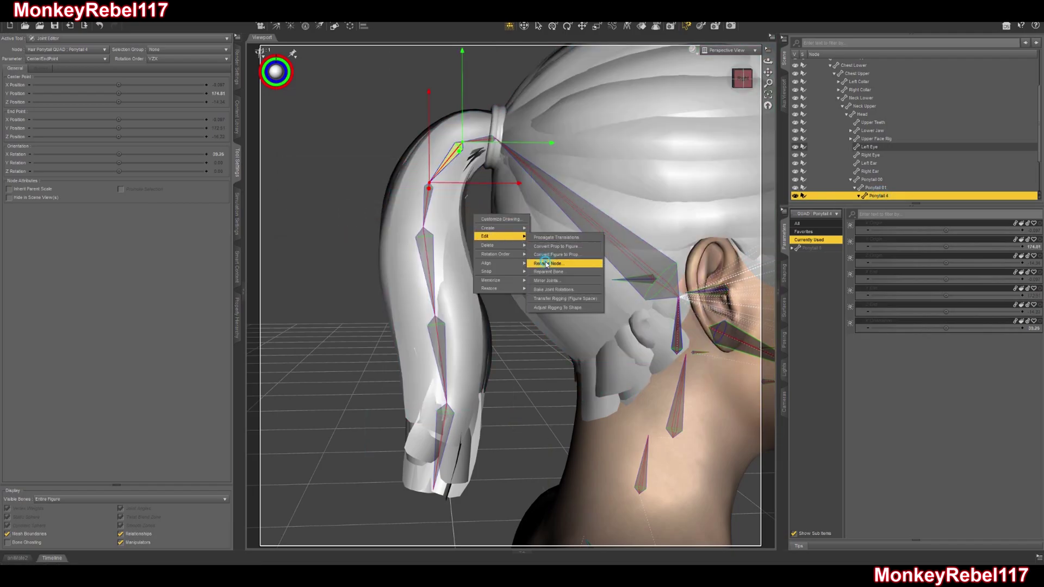
click(546, 264)
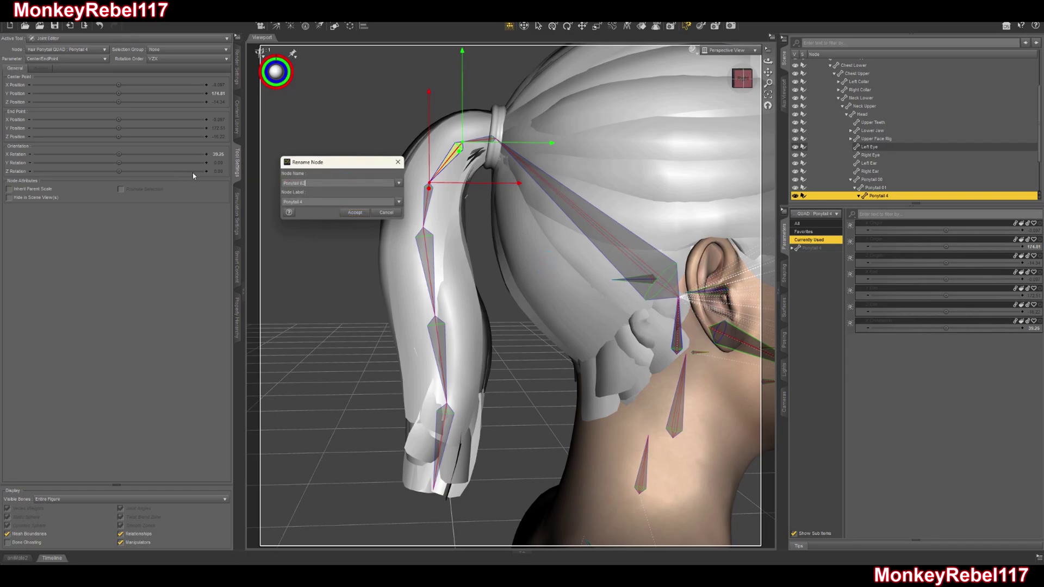
drag(311, 201, 157, 203)
key(ctrl+v)
text(2)
click(354, 213)
Rename the Ponytail 3 bone as Ponytail 03 in both node name and label
scroll(908, 141, down, 1)
click(869, 181)
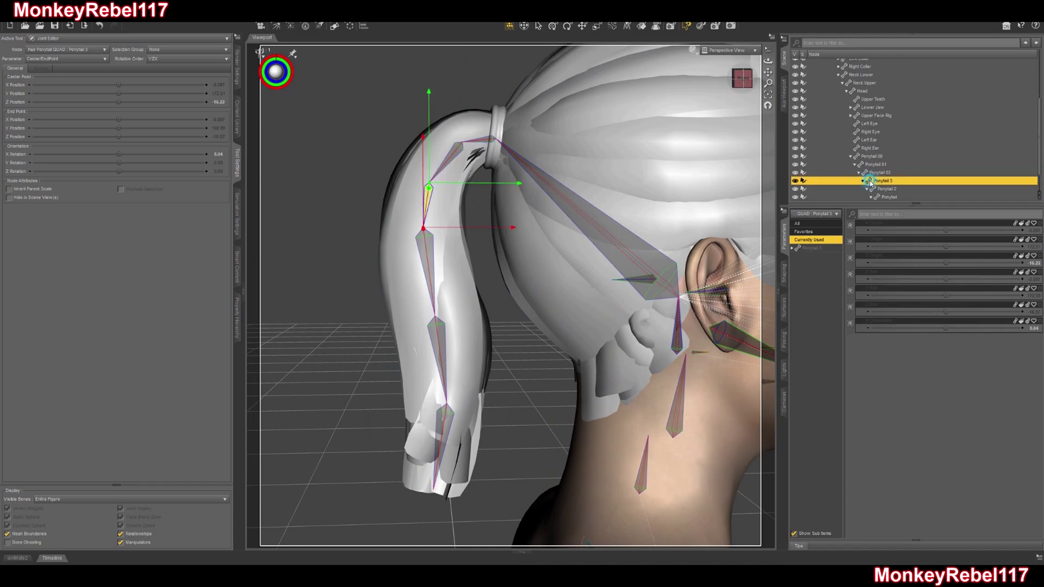
right_click(491, 263)
mouse_move(503, 281)
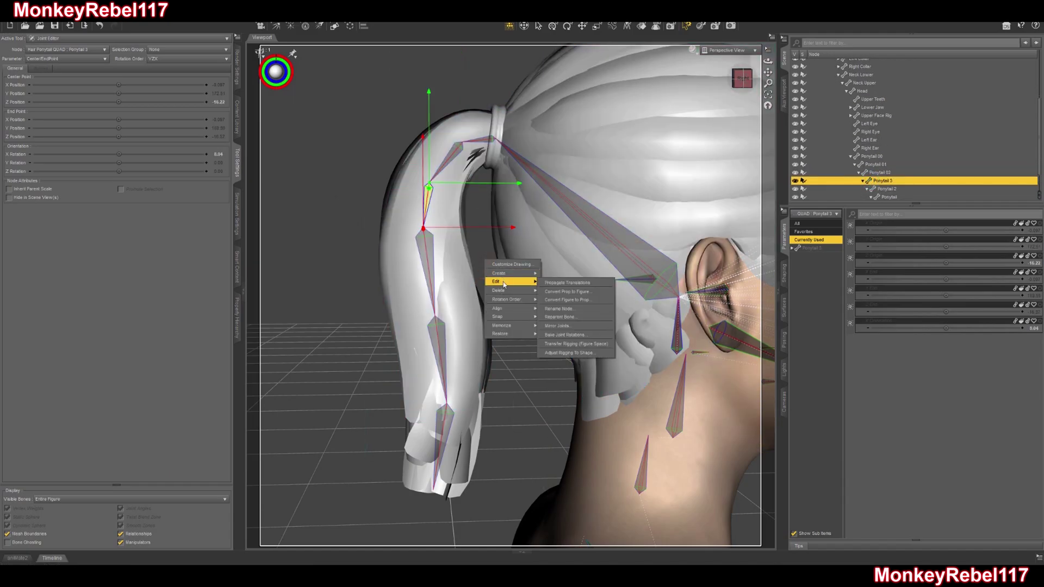
click(565, 307)
drag(334, 185, 190, 202)
key(ctrl+v)
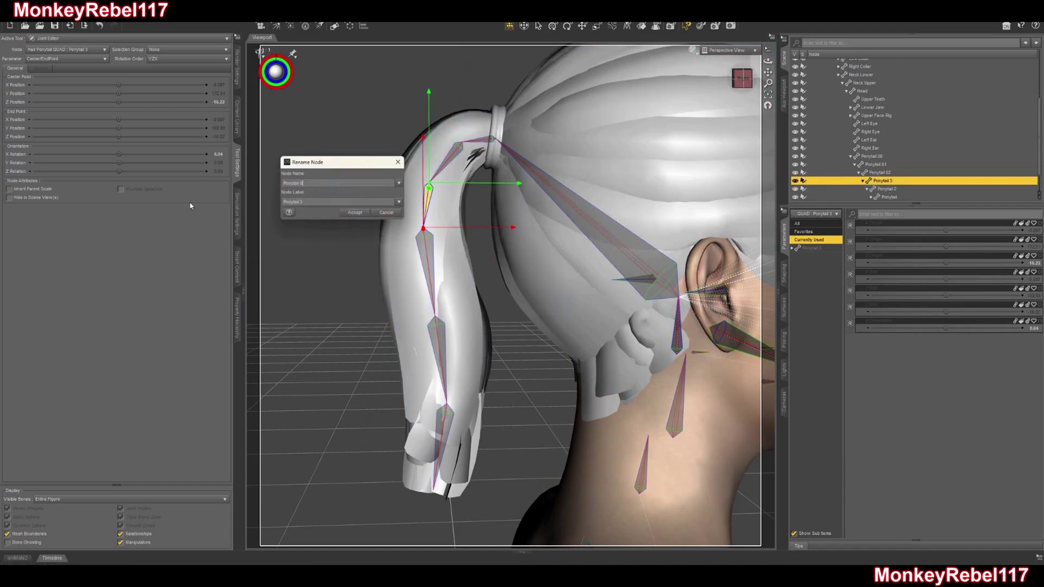
triple_click(307, 202)
click(343, 213)
Rename the Ponytail 2 bone as Ponytail 04 in both node name and label
click(890, 197)
click(886, 188)
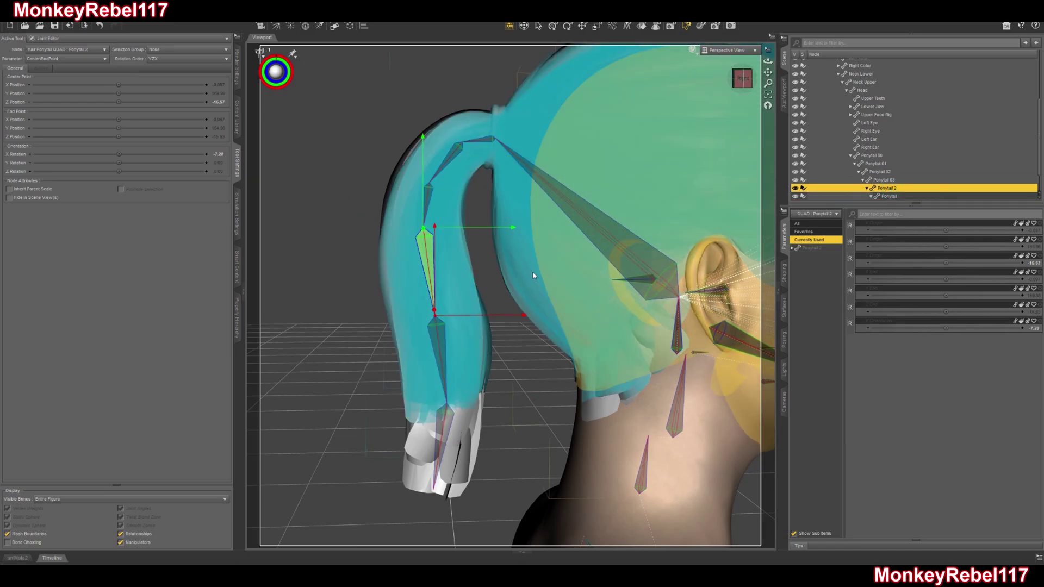
right_click(481, 272)
mouse_move(492, 292)
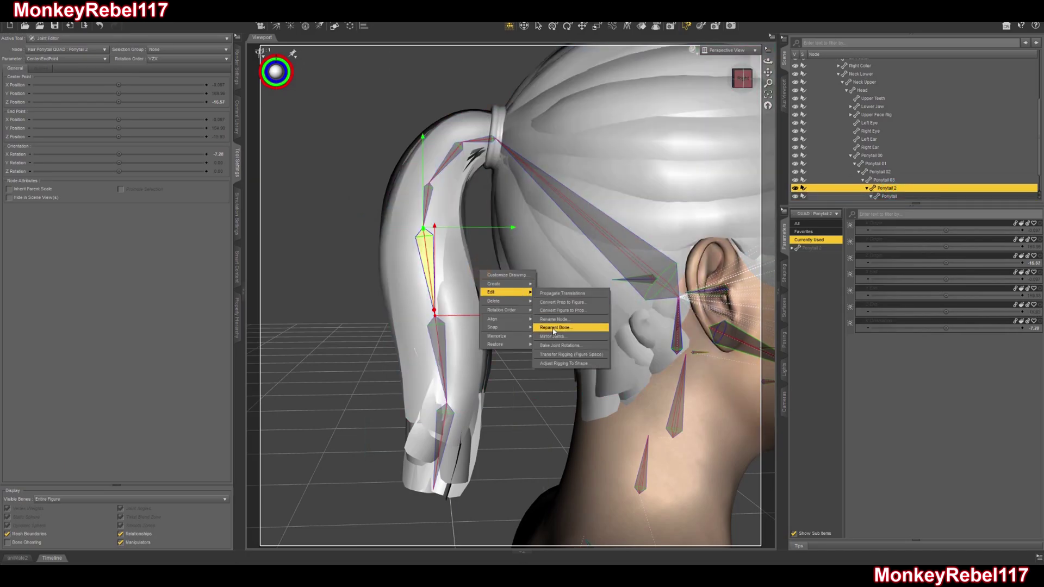
click(553, 319)
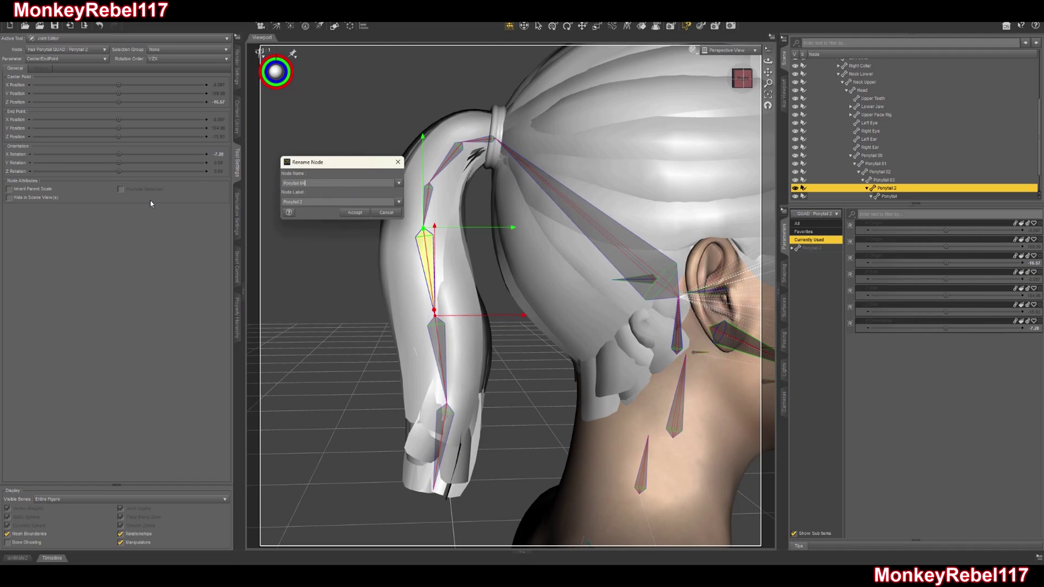
triple_click(317, 202)
key(ctrl+v)
click(353, 214)
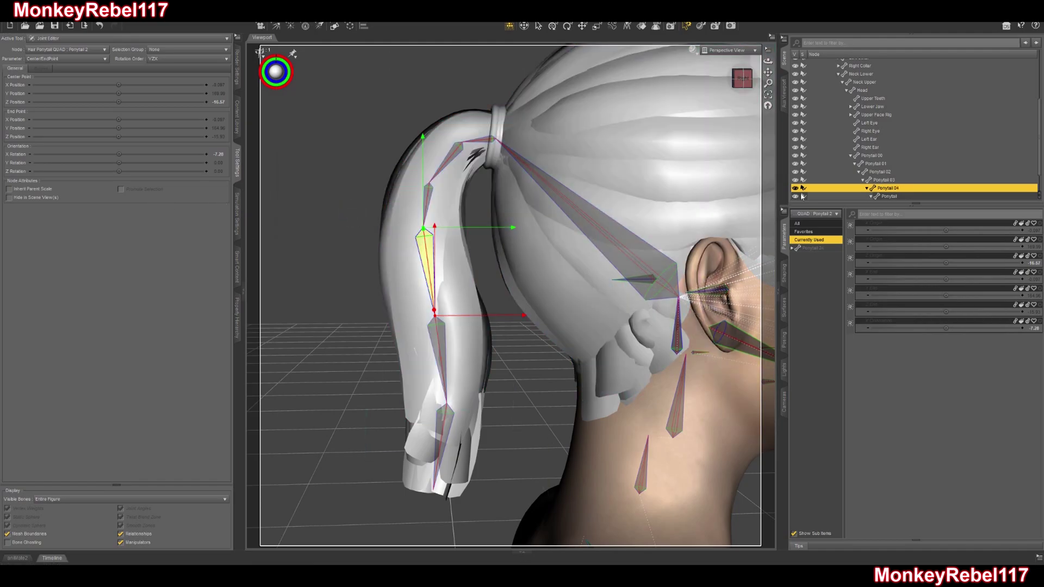
Rename the unnumbered Ponytail bone as Ponytail 05 in both node name and label
click(902, 196)
right_click(514, 339)
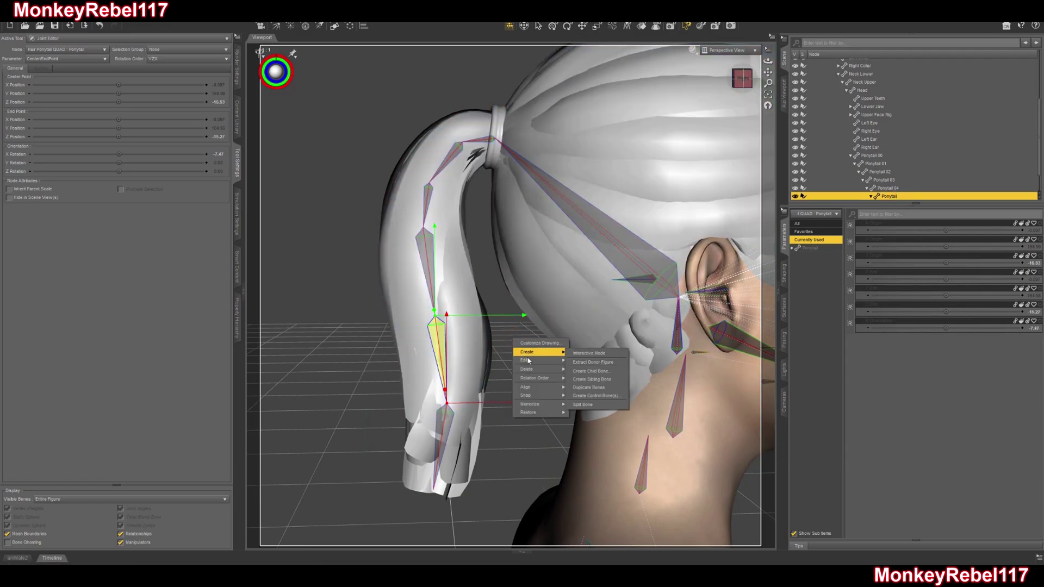
mouse_move(527, 361)
click(590, 383)
click(333, 184)
text(0)
click(302, 202)
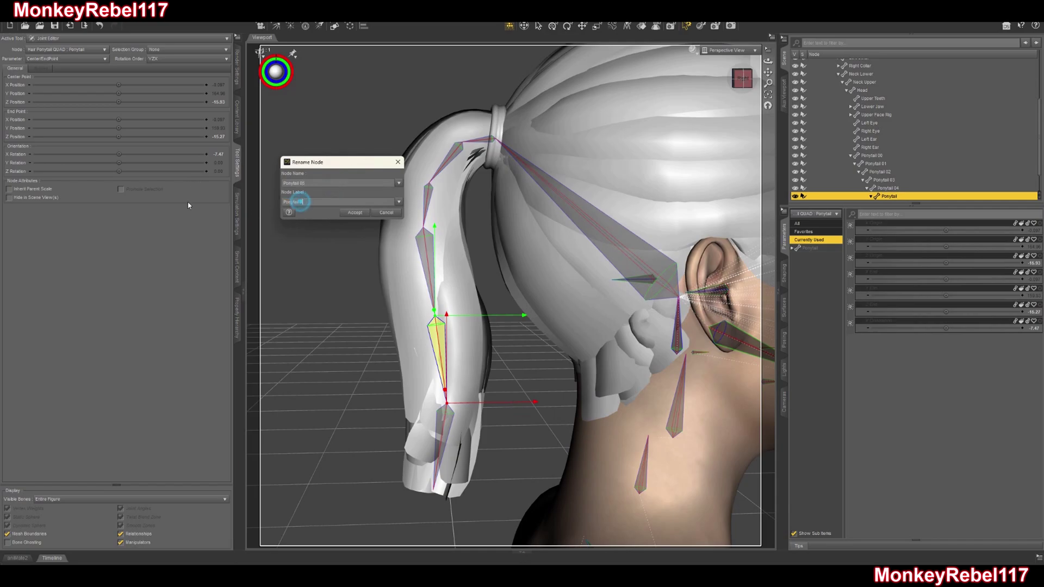
click(355, 212)
Rename the Ponytail 6 bone as Ponytail 06 in both node name and label
click(902, 184)
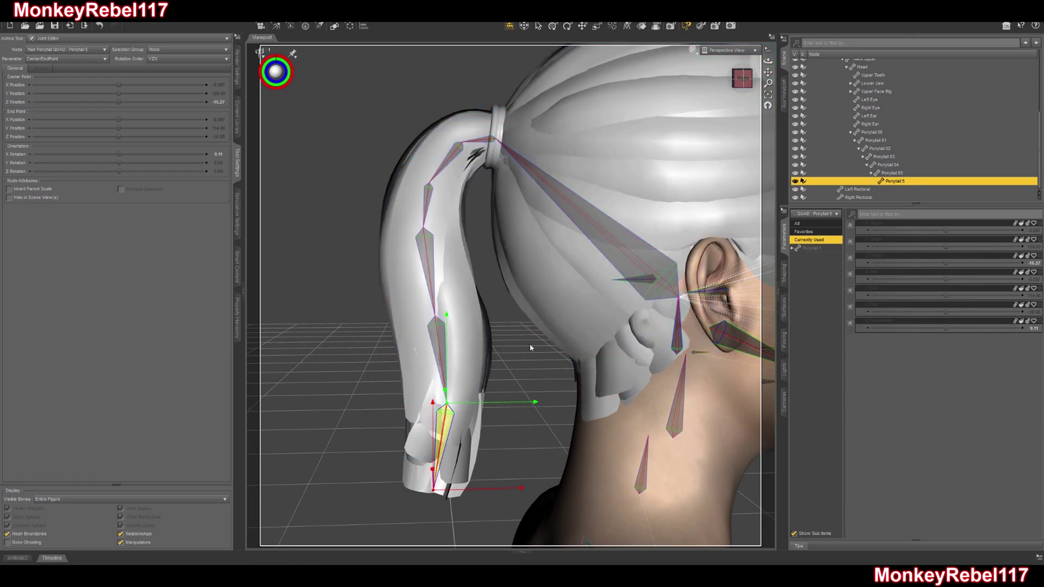
right_click(530, 343)
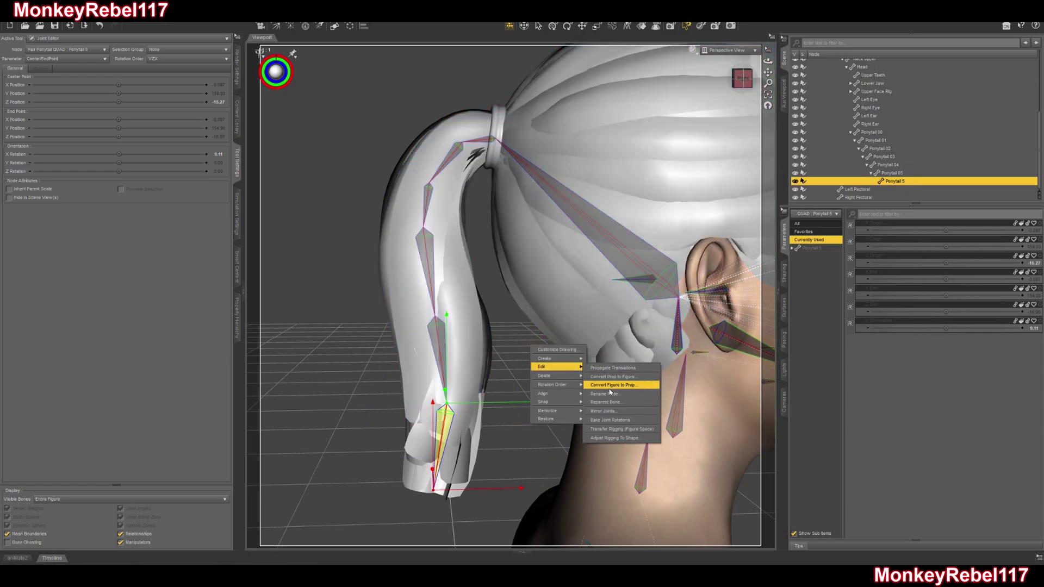
click(606, 384)
double_click(312, 184)
text(Ponytail 6)
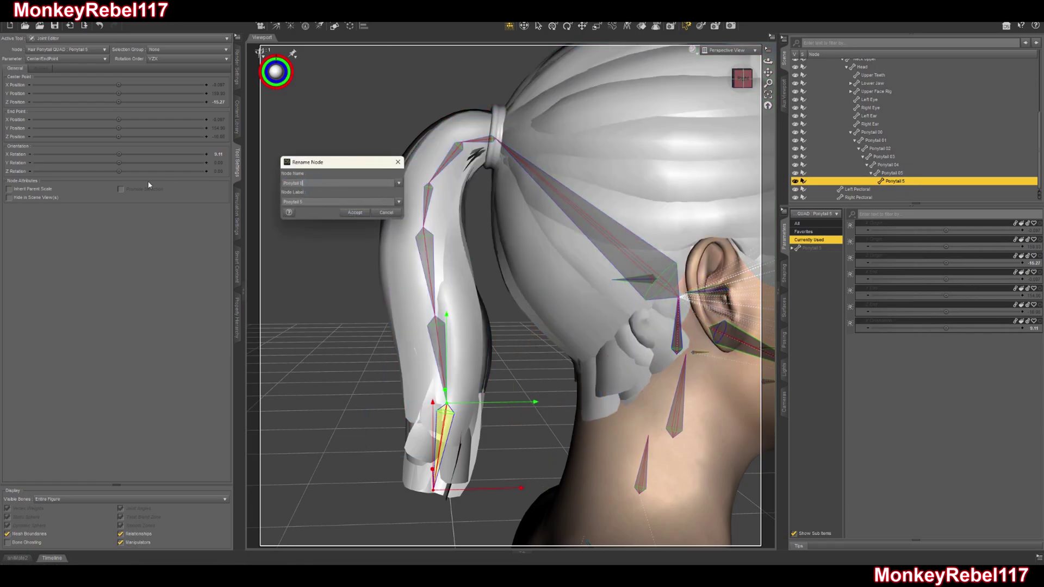
key(Tab)
text(Ponytail 6)
click(357, 212)
Activate the Node Weight Map Brush tool and select the General Weights map
drag(740, 79, 797, 62)
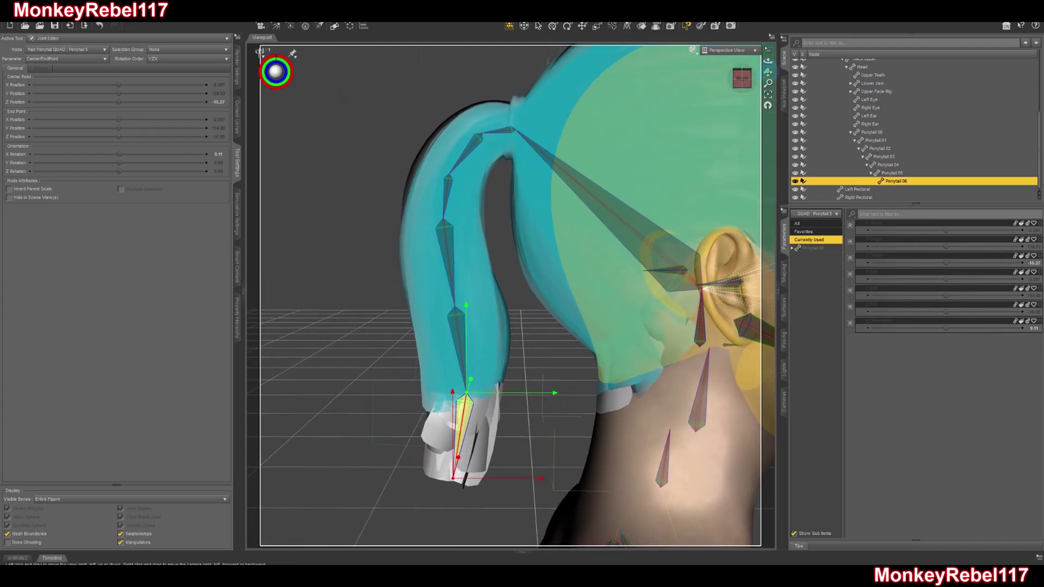
scroll(914, 155, up, 3)
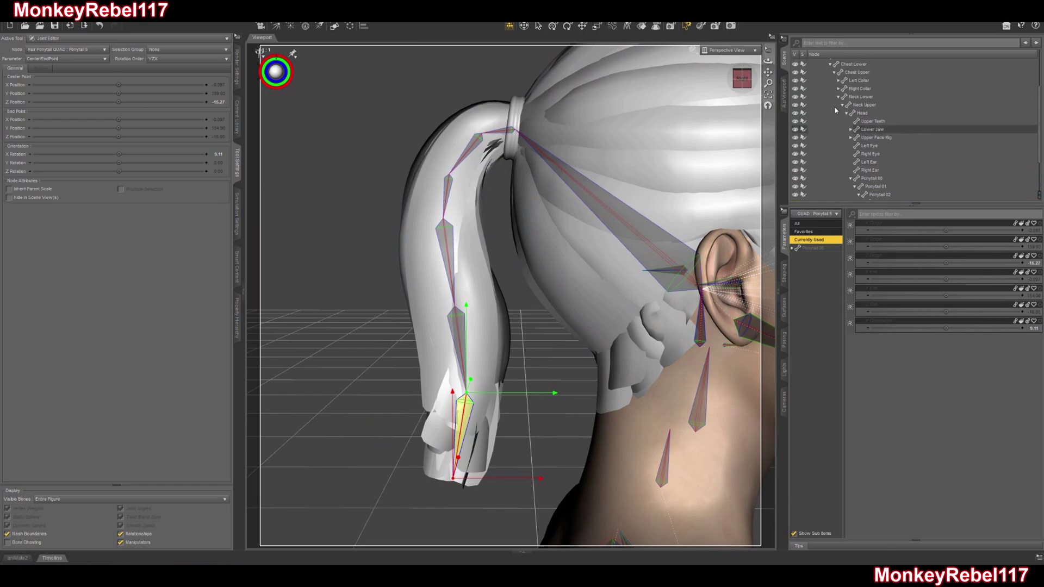
key(alt+e)
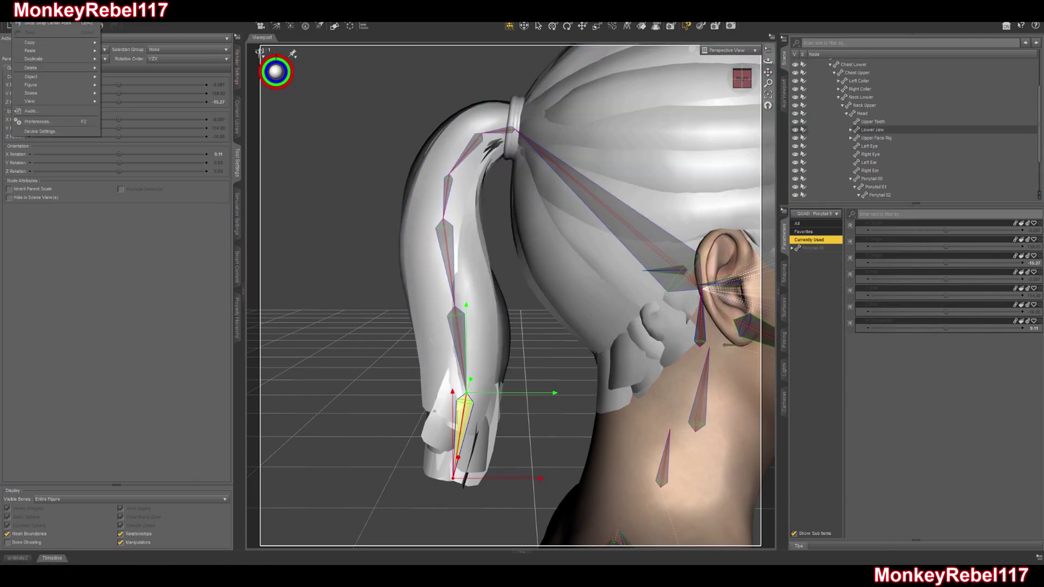
mouse_move(51, 17)
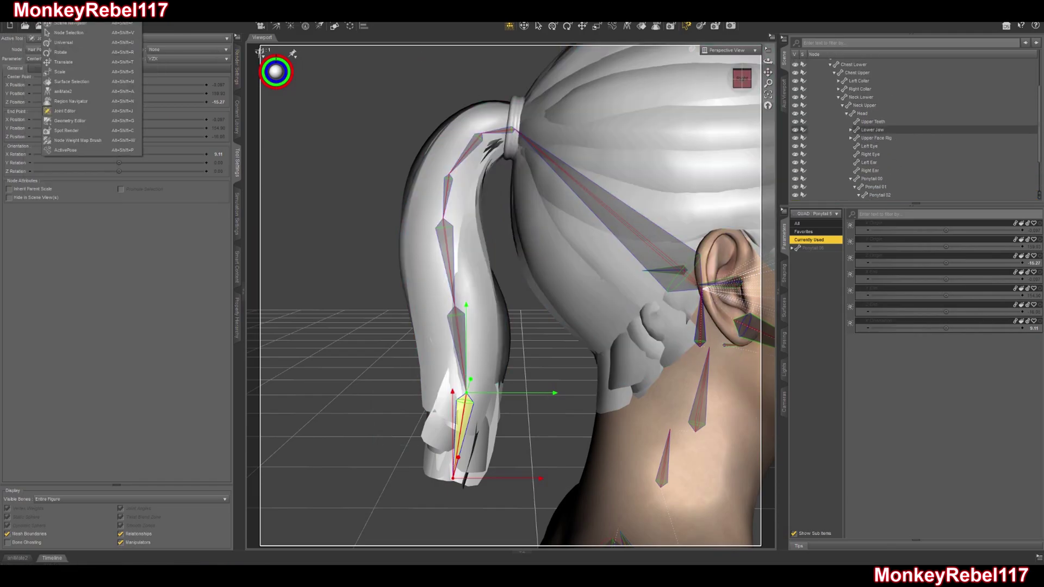
click(78, 142)
click(43, 177)
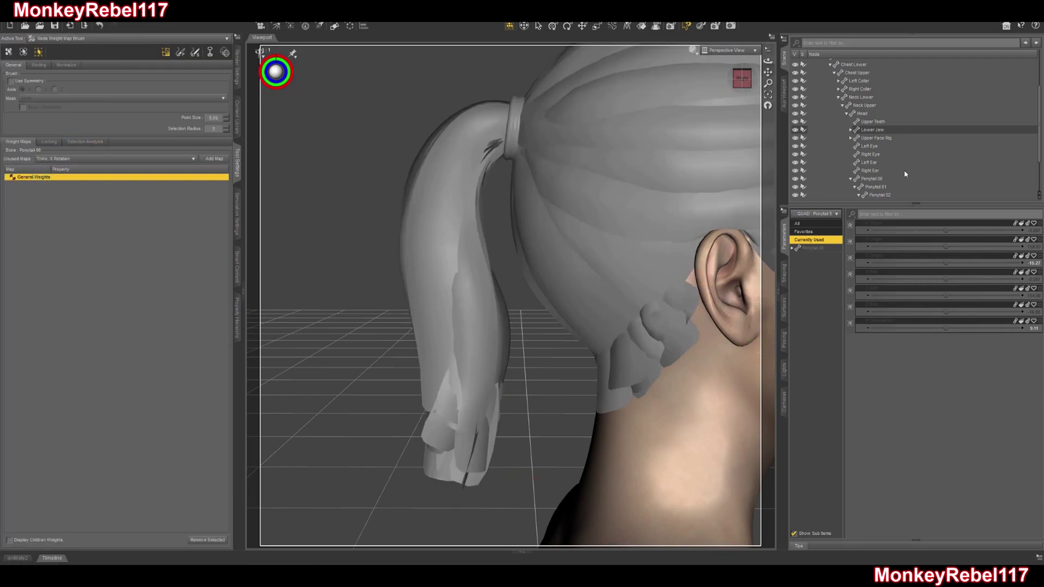
Display the Head bone's weights on the hair figure, and select the Ponytail 00 bone for weight editing
click(892, 138)
click(873, 146)
scroll(880, 144, up, 3)
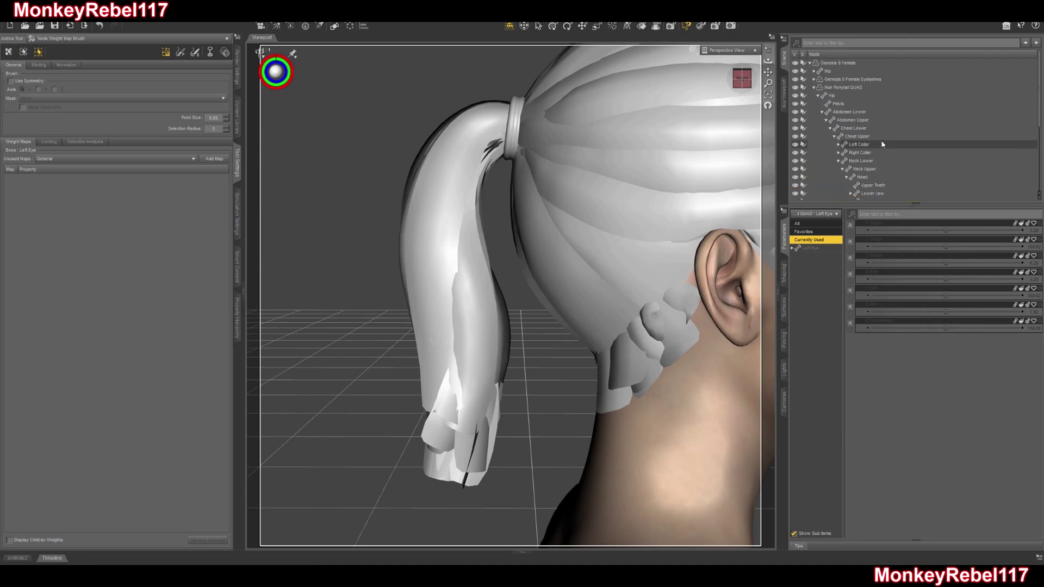
click(835, 87)
scroll(859, 120, down, 2)
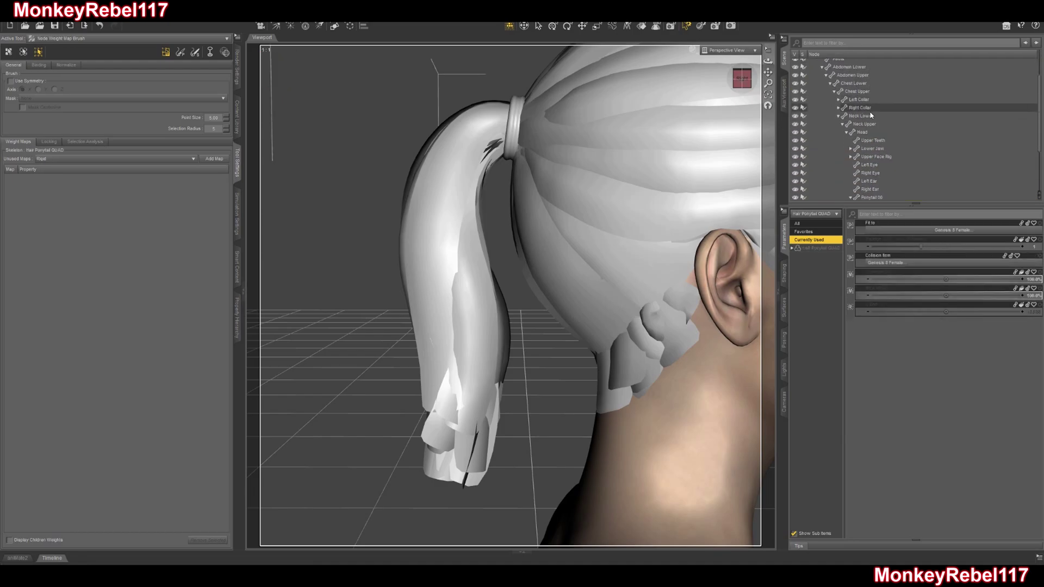
click(869, 131)
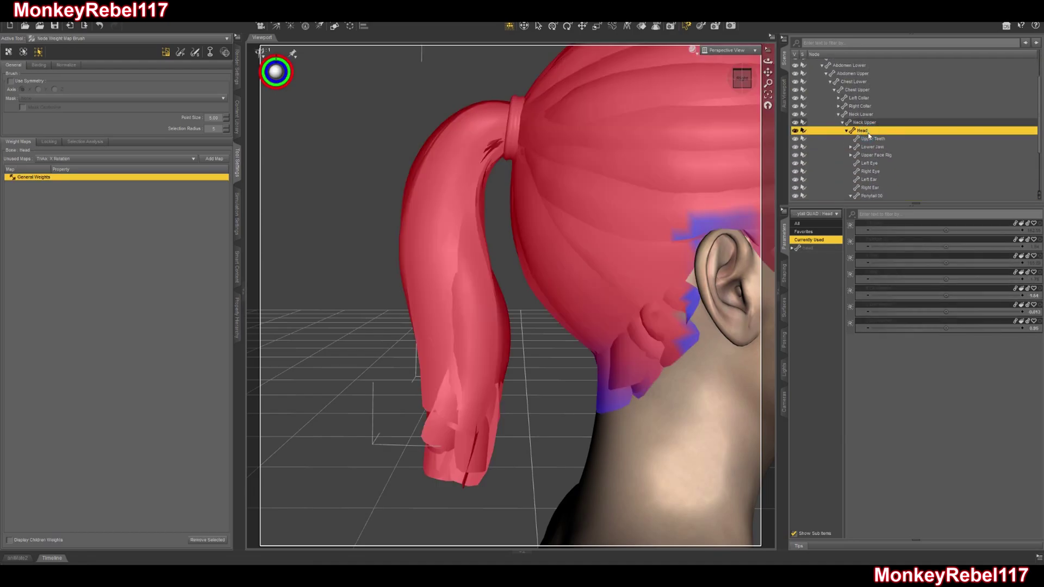
scroll(869, 134, down, 3)
click(881, 148)
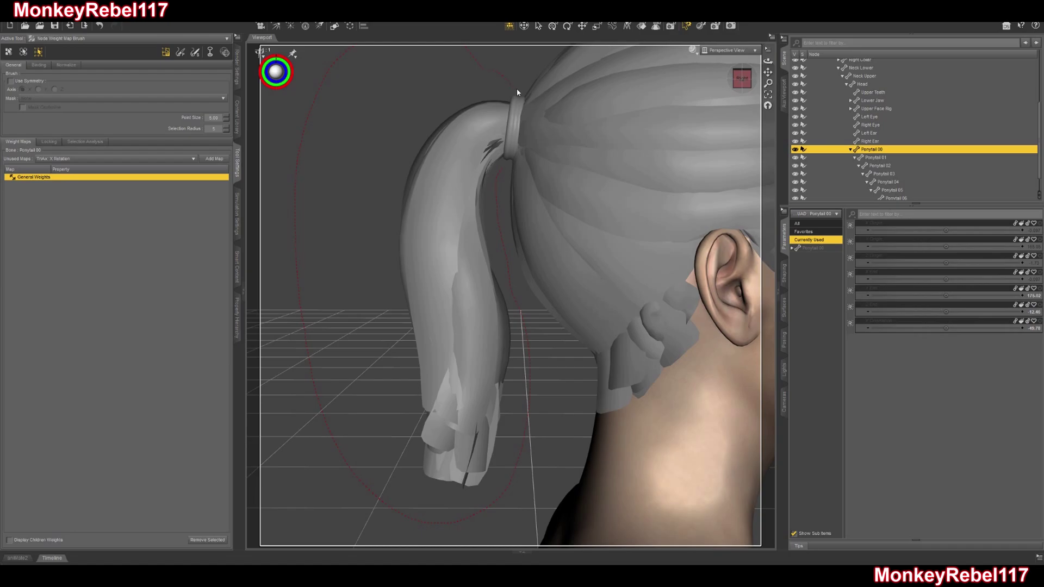
drag(516, 89, 517, 89)
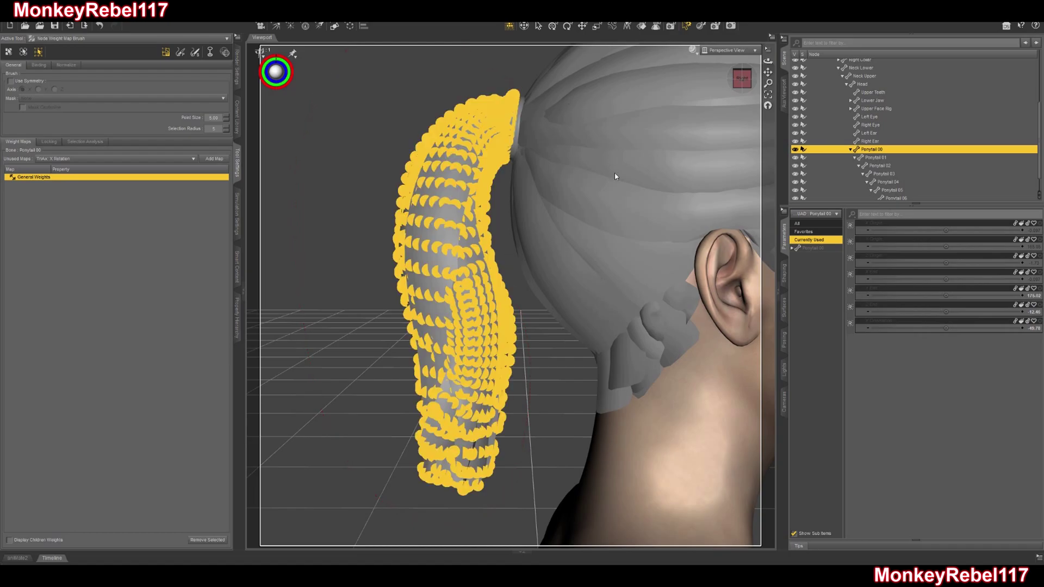
key(ctrl+plus)
key(ctrl+plus)
key(ctrl+plus)
key(ctrl+plus)
key(ctrl+plus)
key(ctrl+plus)
key(ctrl+plus)
key(ctrl+plus)
key(ctrl+plus)
key(ctrl+plus)
key(ctrl+plus)
key(ctrl+plus)
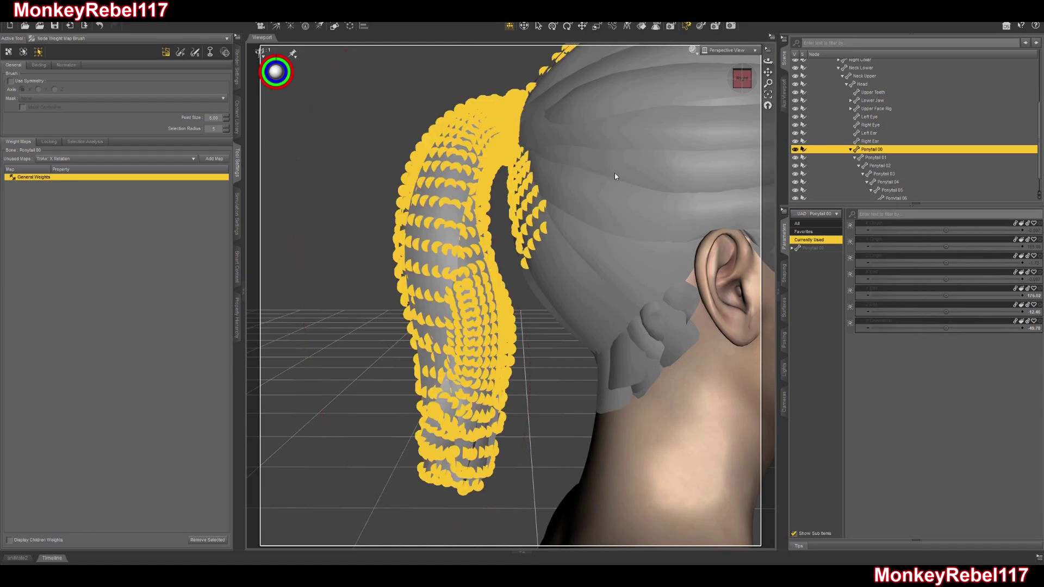
drag(738, 80, 712, 102)
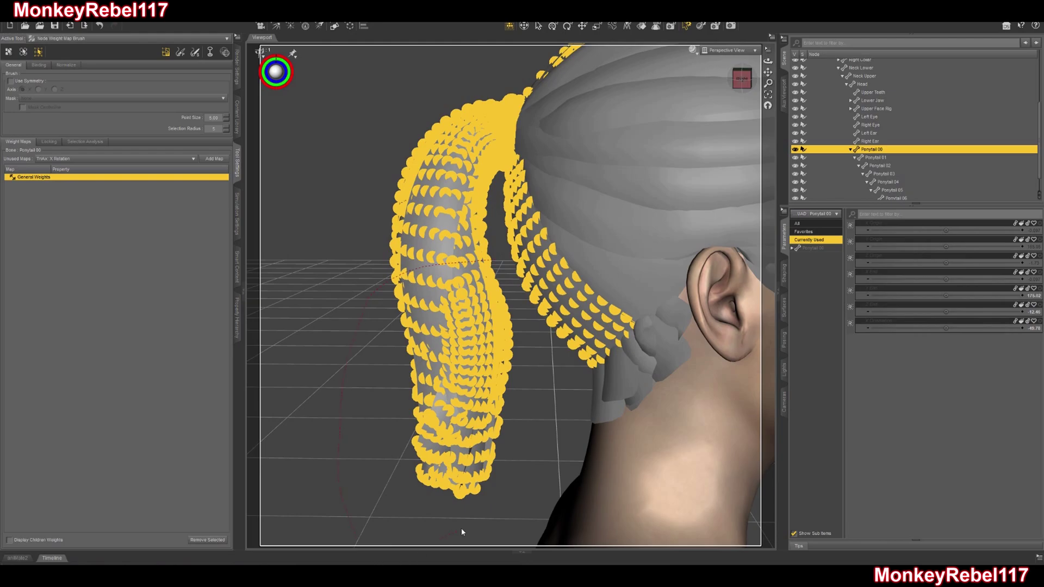
Lasso the lower ponytail, grow the selection up to the hair tie, and fill the selected vertices with Ponytail 00 weight
drag(509, 281, 539, 280)
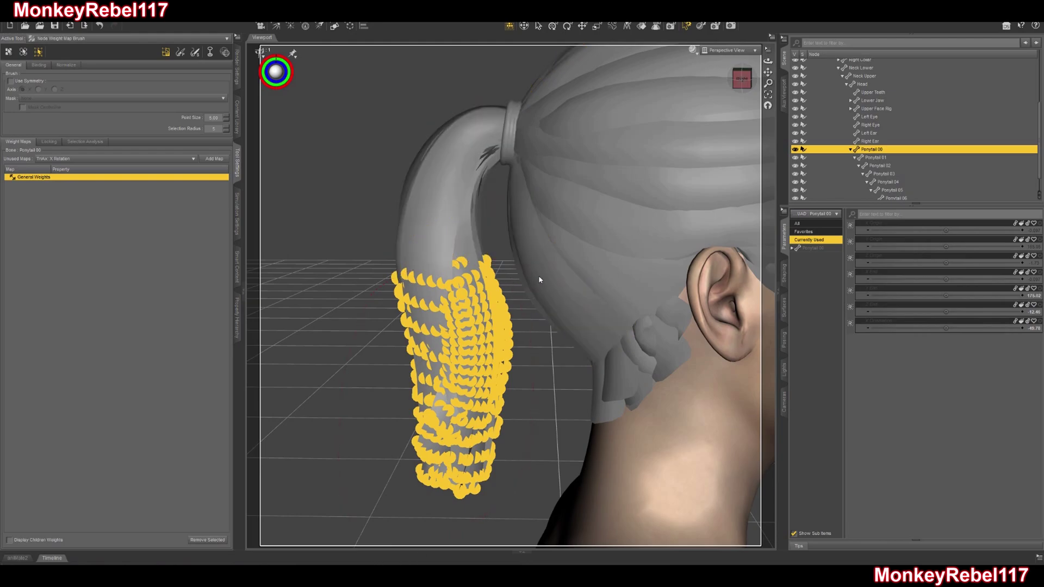
key(ctrl+plus)
key(ctrl+plus)
key(ctrl+plus)
key(ctrl+plus)
key(ctrl+plus)
key(ctrl+plus)
key(ctrl+plus)
key(ctrl+plus)
key(ctrl+plus)
key(ctrl+plus)
key(ctrl+plus)
key(ctrl+plus)
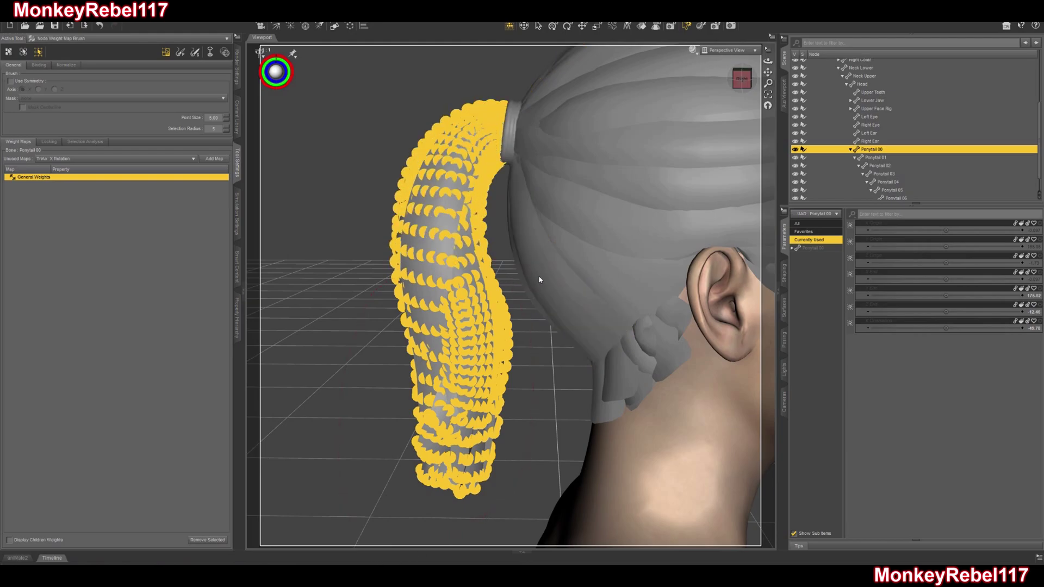
right_click(308, 166)
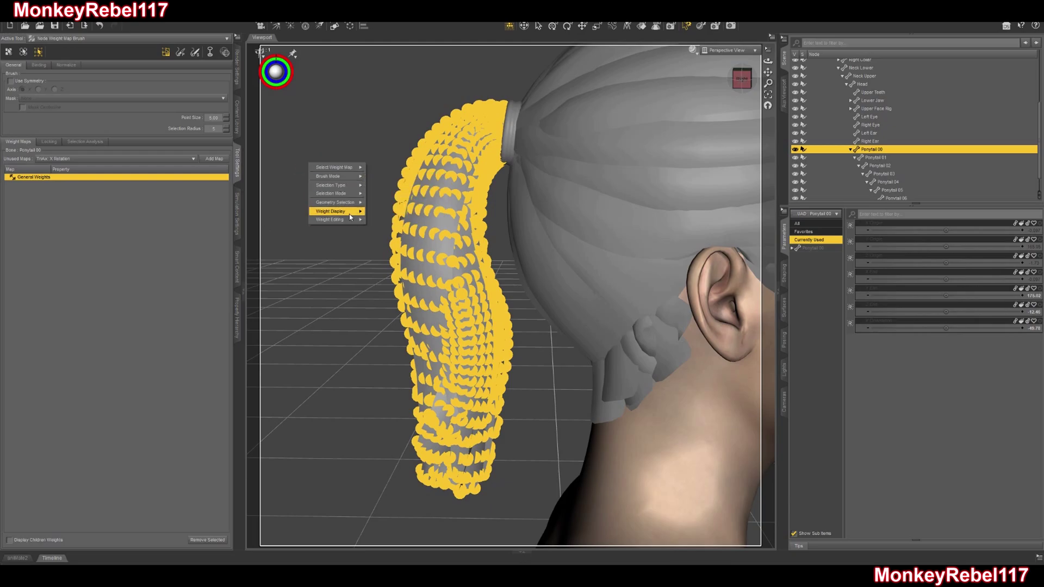
click(370, 222)
click(382, 319)
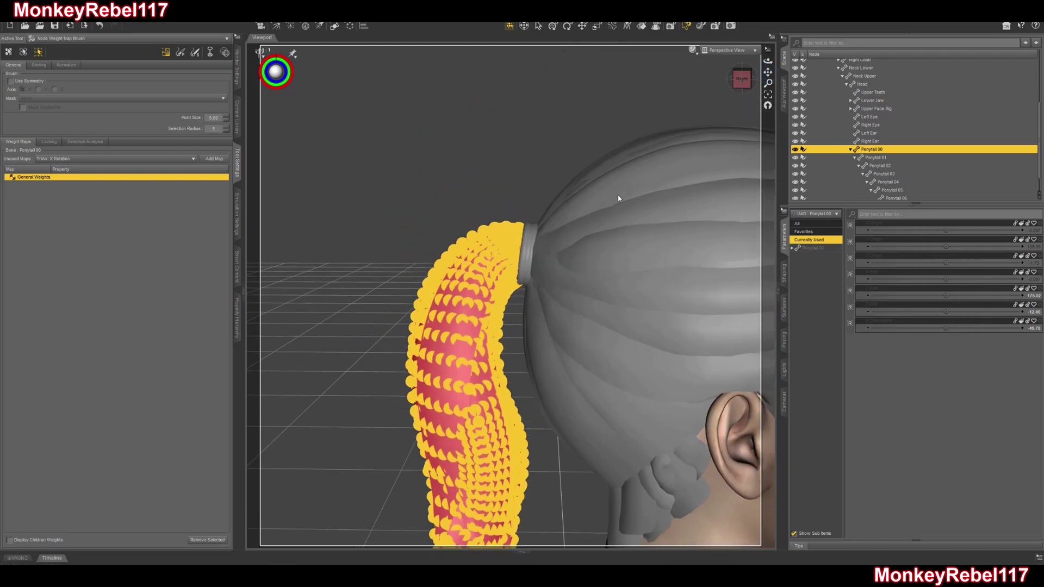
Clear the selection, select the hair tie's vertices with a grown selection, and fill them with Ponytail 00 weight
scroll(625, 188, up, 2)
drag(741, 79, 733, 64)
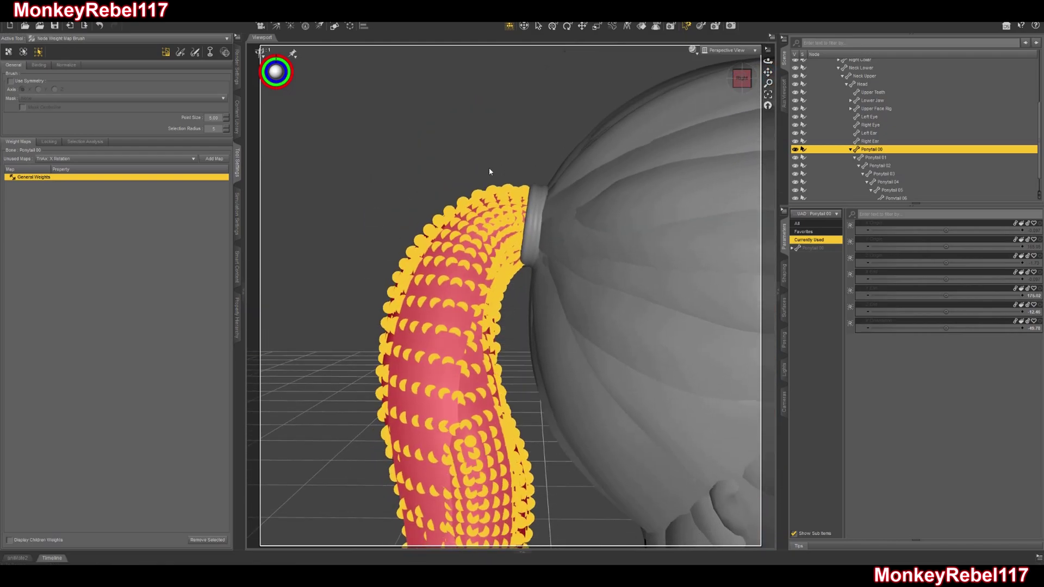
click(510, 164)
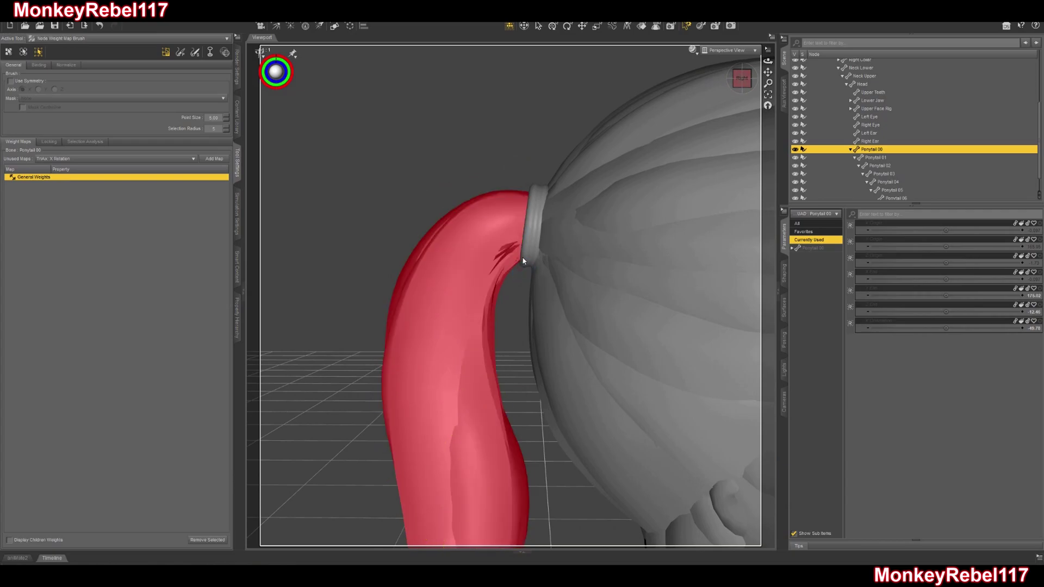
key(ctrl+plus)
key(ctrl+plus)
key(ctrl+plus)
key(ctrl+plus)
key(ctrl+plus)
key(ctrl+plus)
key(ctrl+plus)
key(ctrl+plus)
right_click(365, 186)
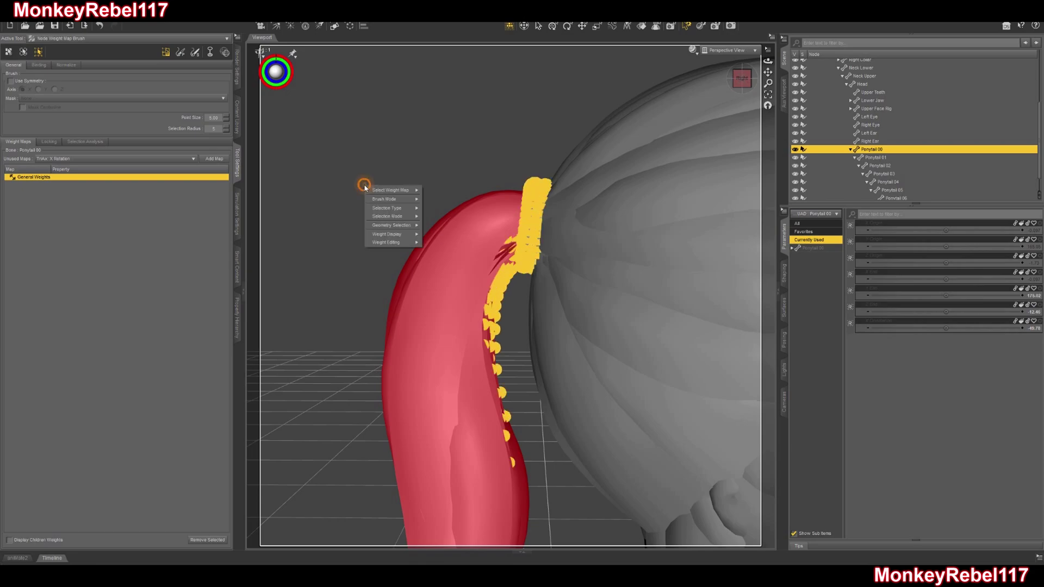
click(422, 244)
click(367, 320)
click(401, 220)
Check the weighted ponytail against the bone chain with the Joint Editor, and return to the Node Weight Map Brush
scroll(455, 241, down, 5)
scroll(454, 242, up, 2)
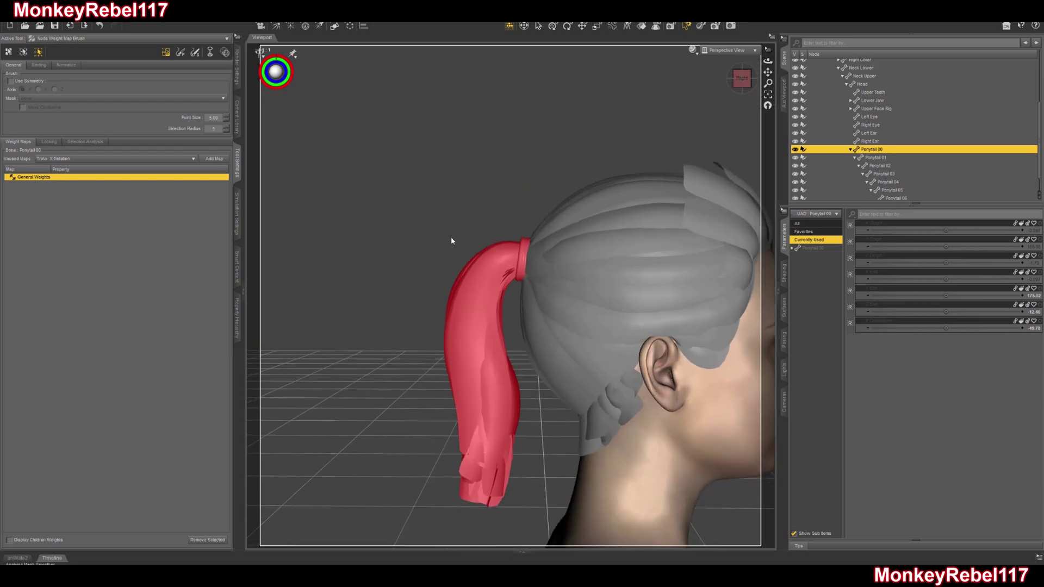
drag(767, 72, 707, 6)
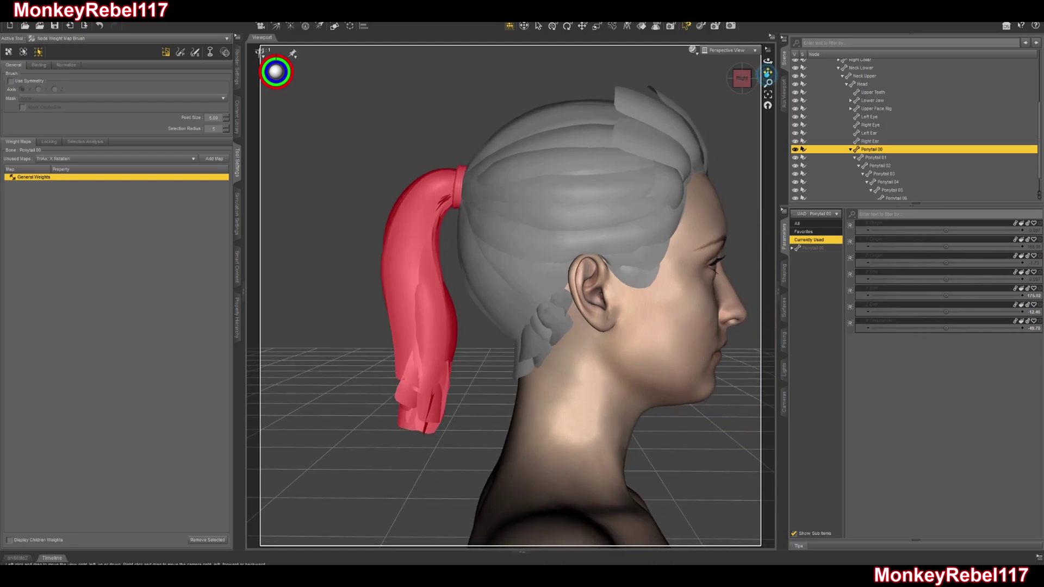
scroll(636, 156, up, 2)
mouse_move(768, 72)
mouse_down()
mouse_move(792, 90)
mouse_move(753, 86)
mouse_up()
scroll(728, 125, up, 3)
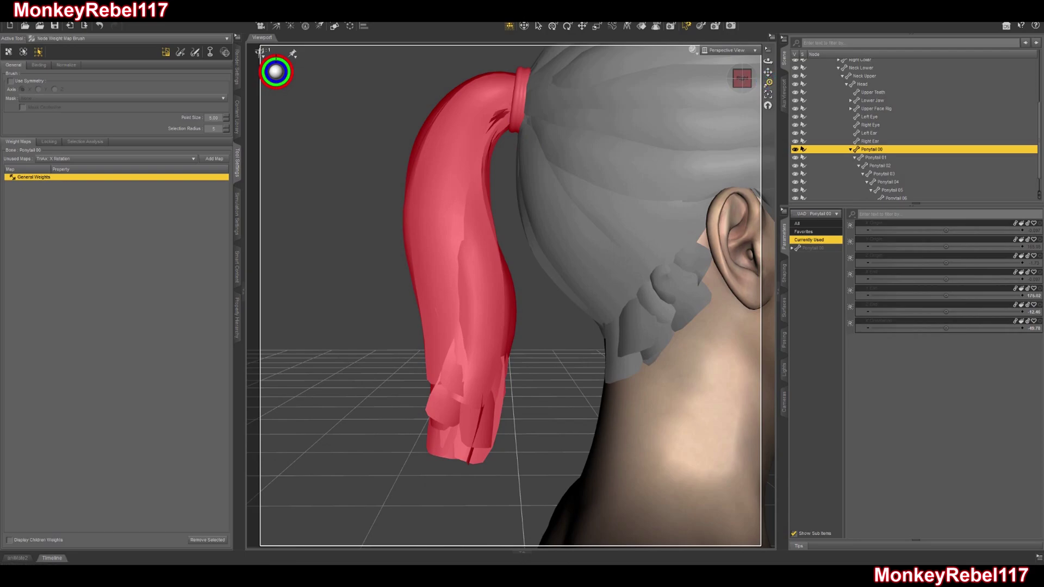
drag(768, 73, 755, 125)
click(377, 211)
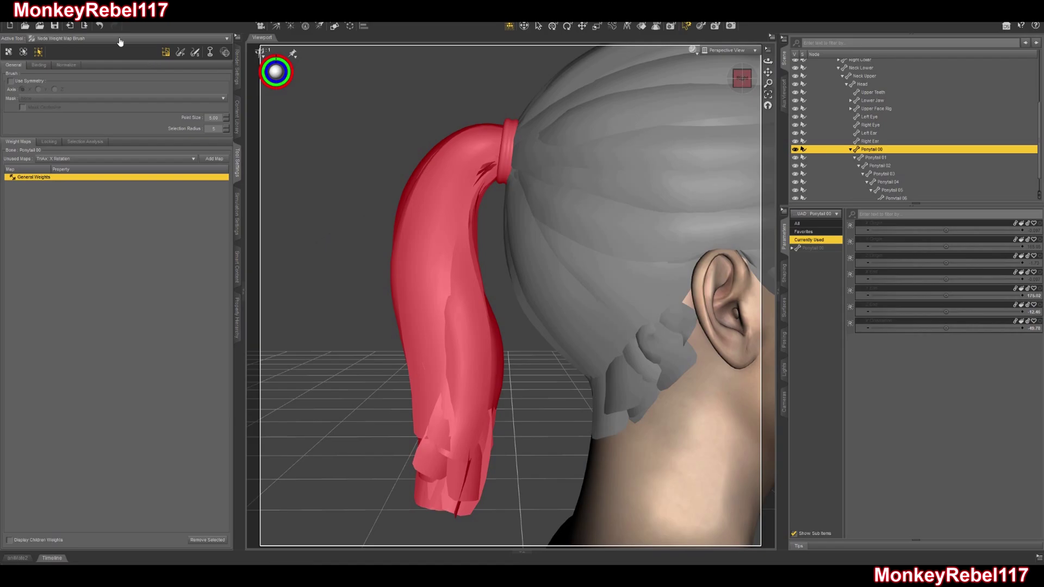
click(71, 39)
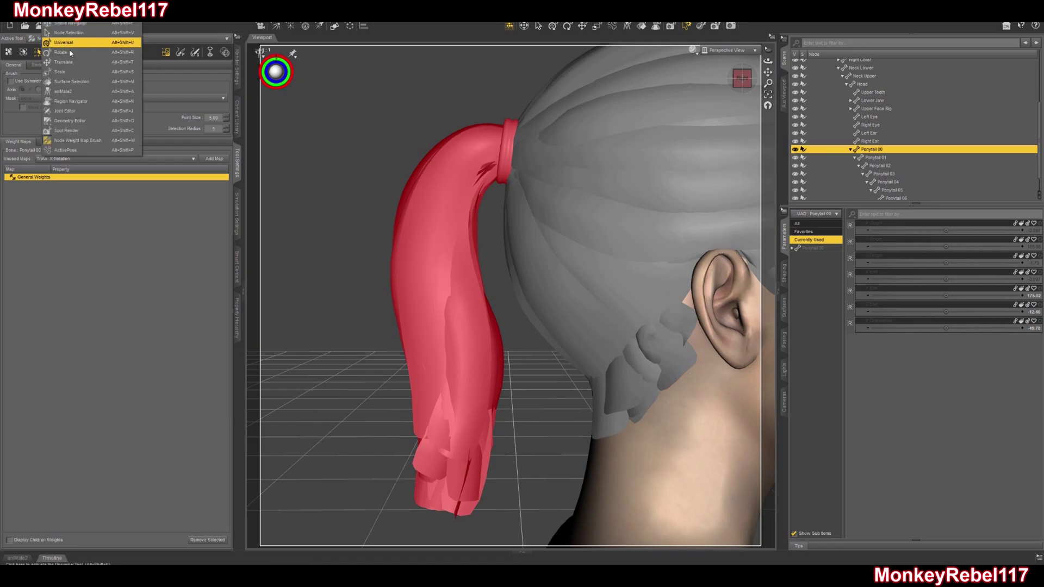
click(84, 110)
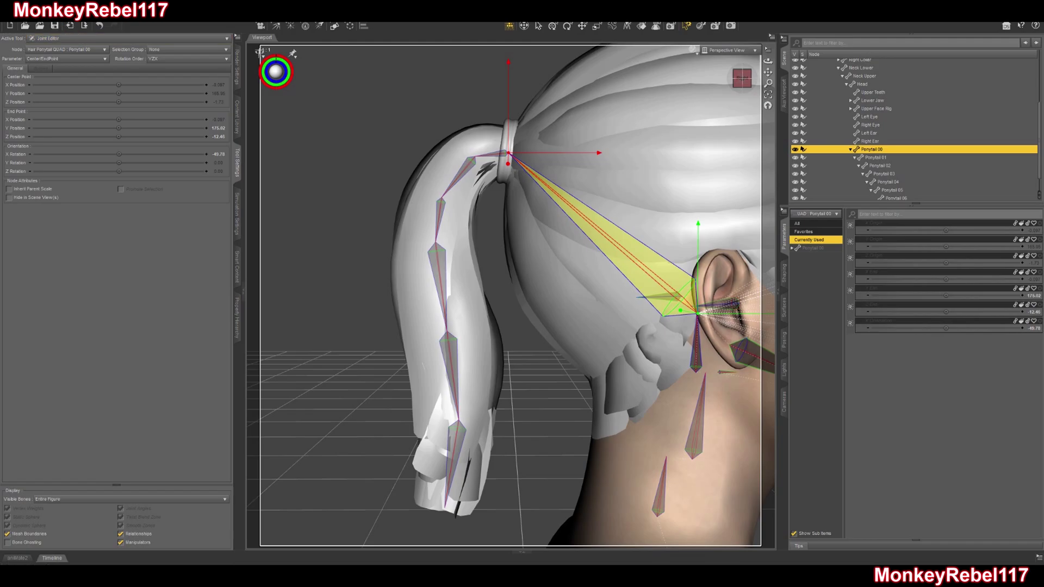
click(51, 18)
click(78, 142)
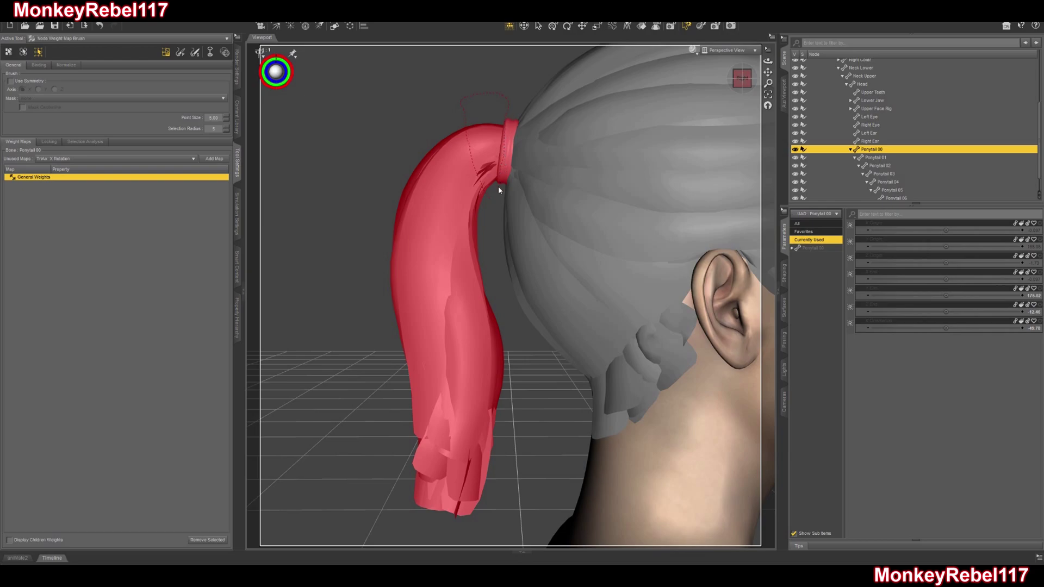
Lasso the ponytail section next to the hair tie, select the Ponytail 01 bone, and fill the selected vertices at 100%
drag(497, 191, 490, 208)
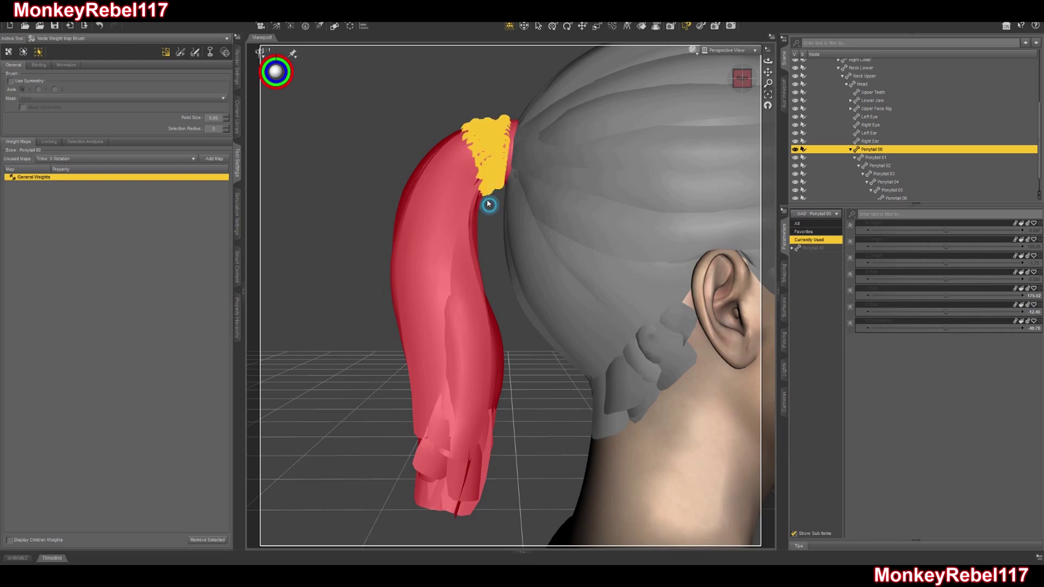
drag(509, 115, 503, 183)
right_click(359, 144)
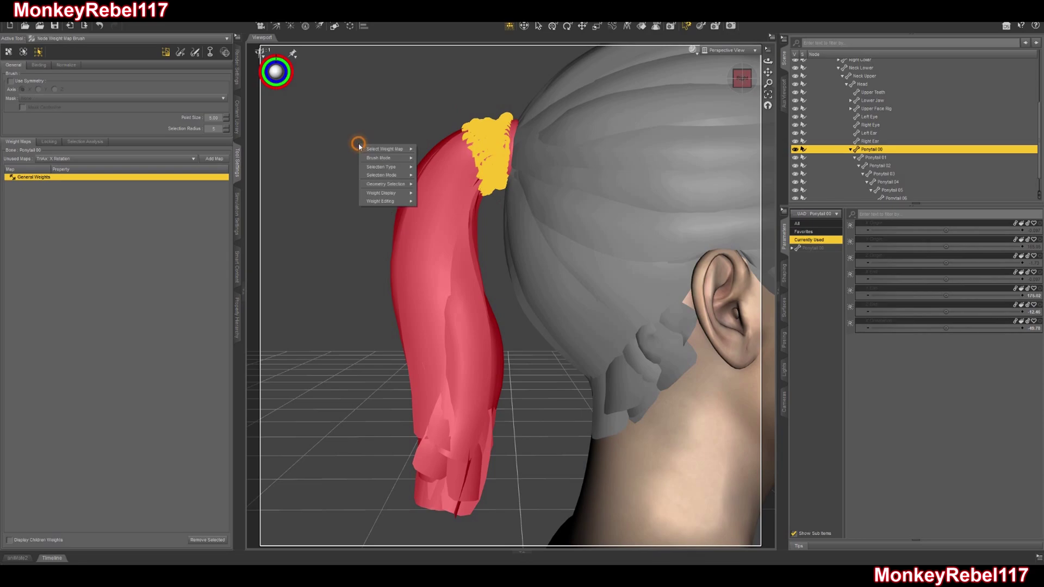
mouse_move(407, 202)
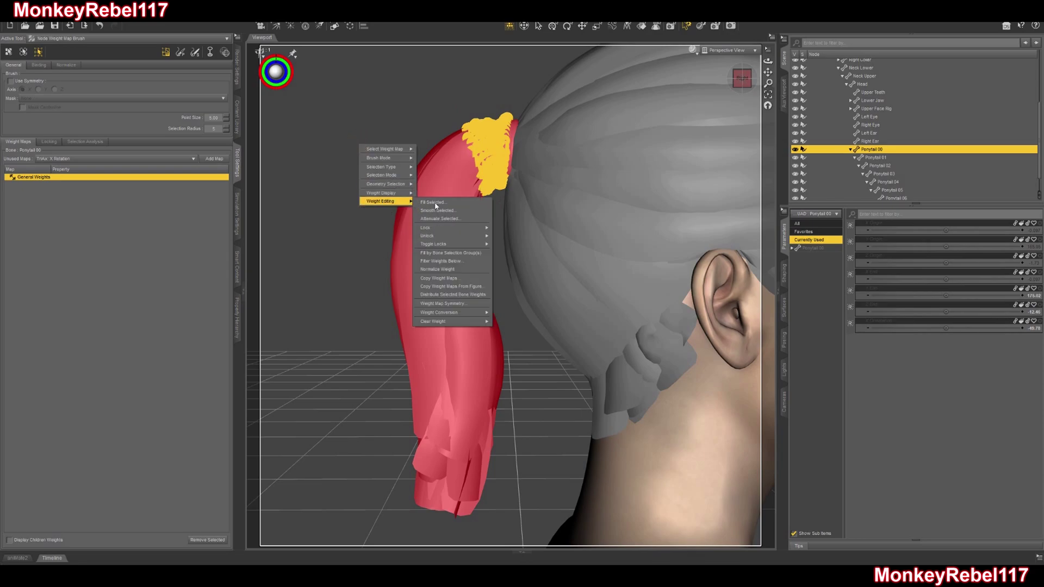
click(872, 157)
right_click(379, 154)
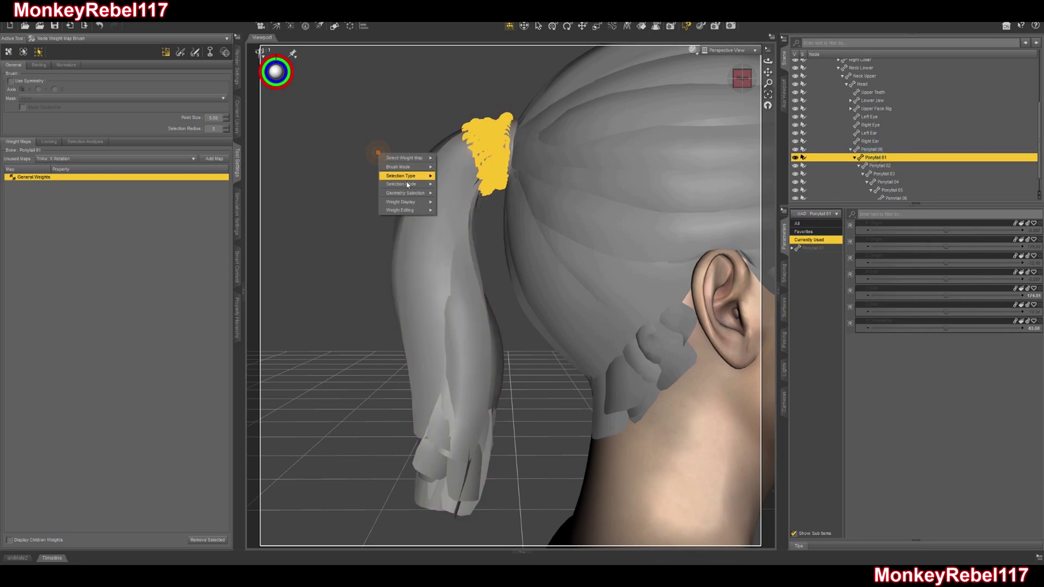
mouse_move(413, 185)
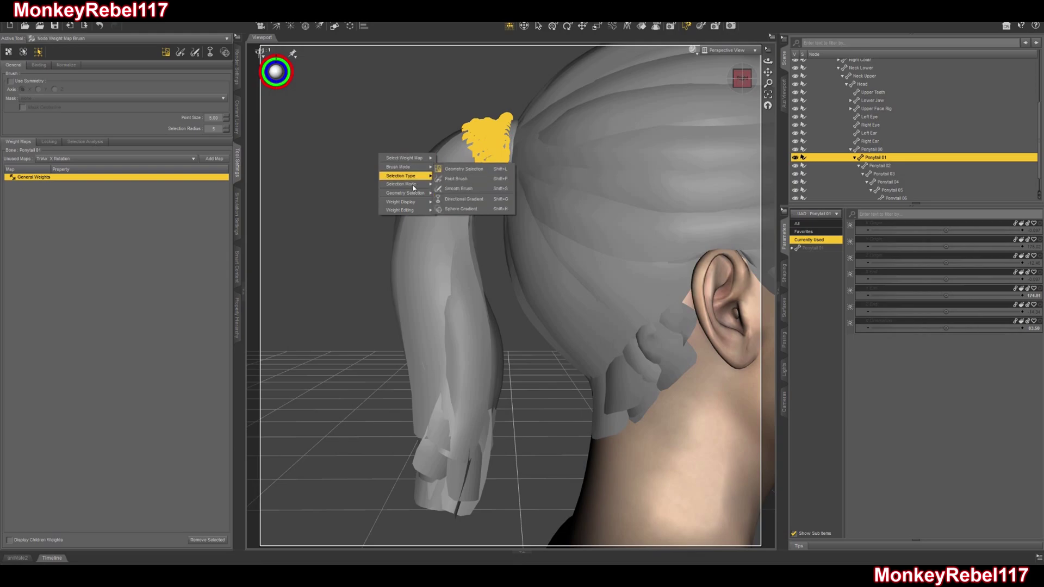
mouse_move(410, 212)
click(465, 241)
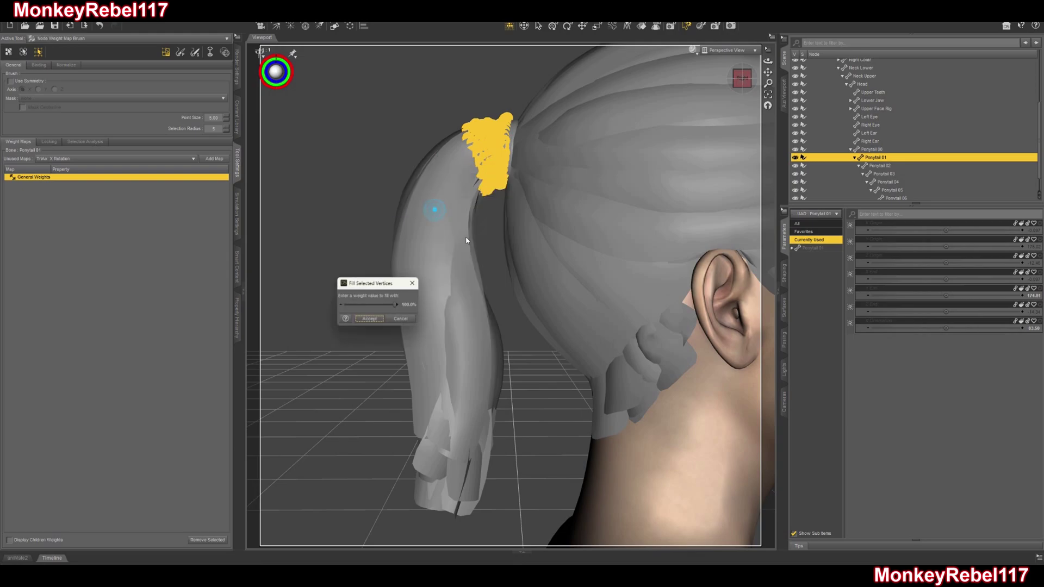
click(378, 318)
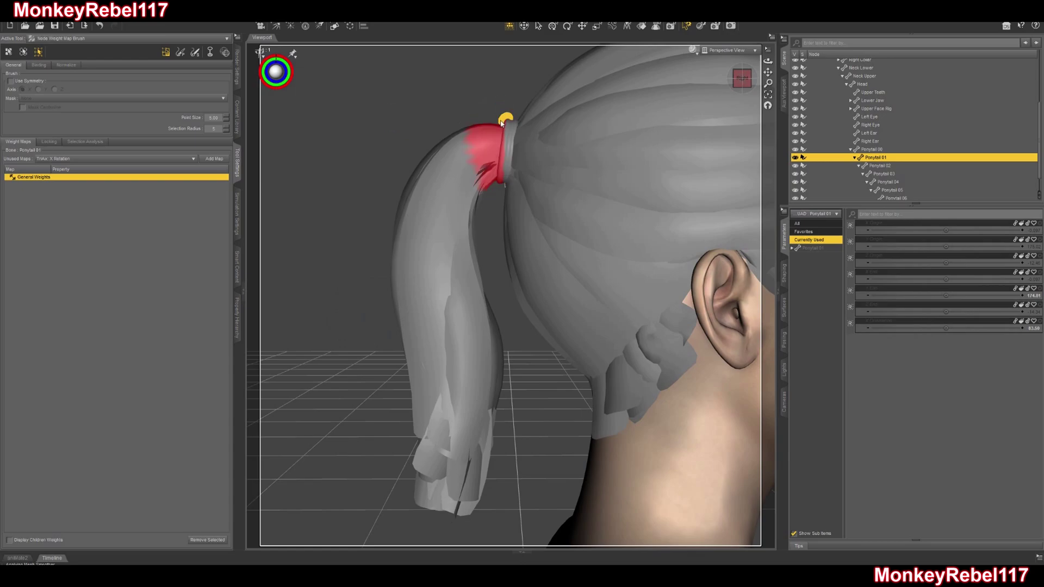
Lasso the hair tie's vertices, select the Ponytail 00 bone, and fill them with 100% weight
drag(504, 120, 501, 116)
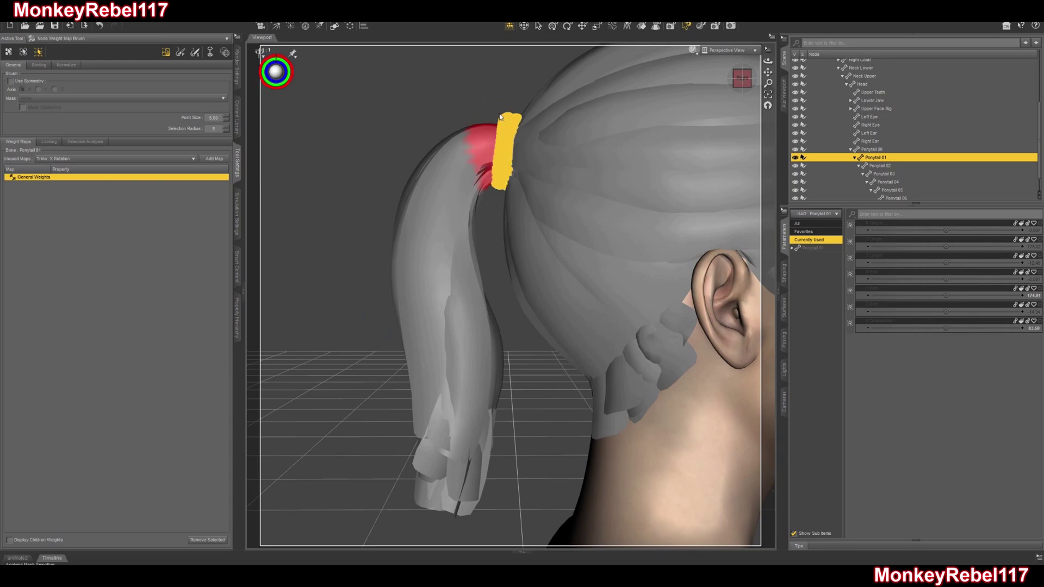
click(879, 149)
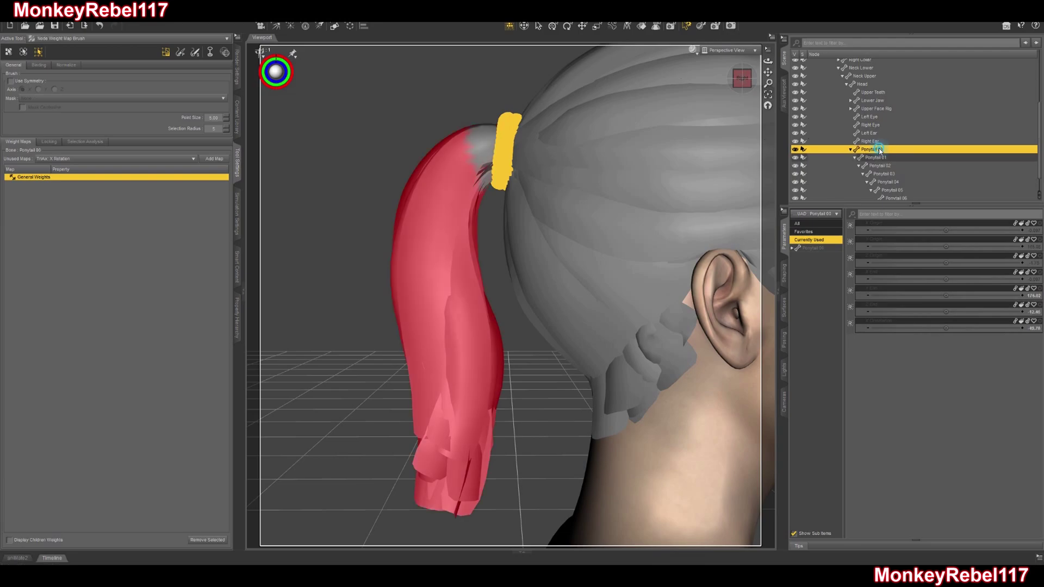
right_click(488, 113)
mouse_move(517, 168)
click(565, 169)
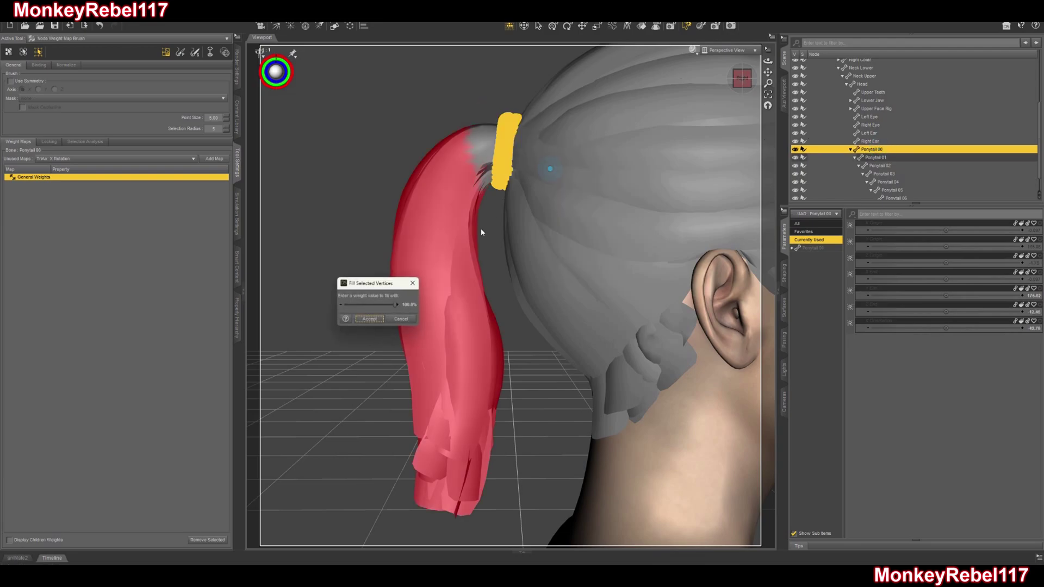
click(368, 325)
Fill the selected hair tie vertices with 25% weight for the Ponytail 01 bone
click(506, 120)
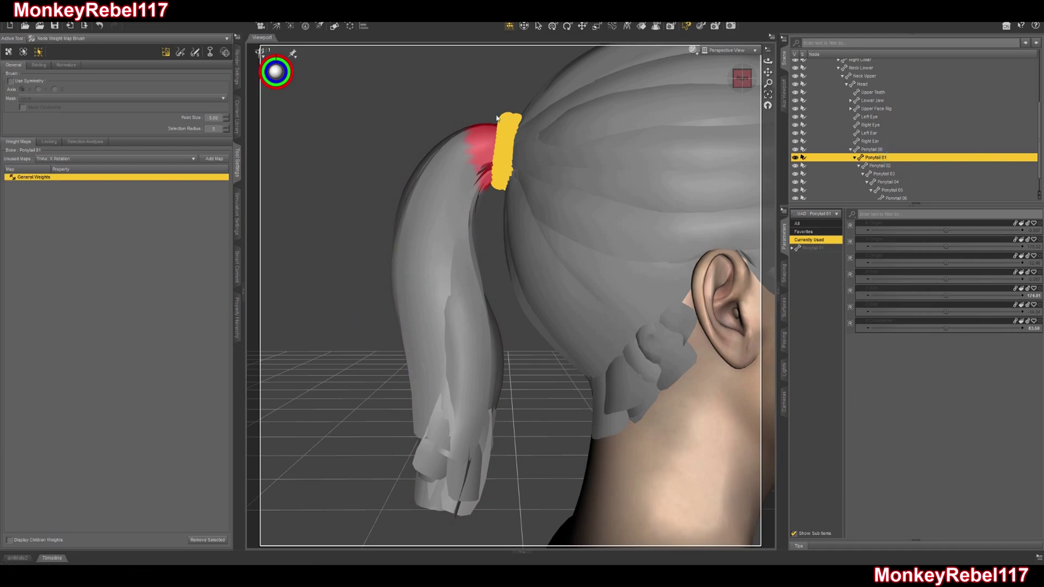
right_click(461, 110)
mouse_move(492, 163)
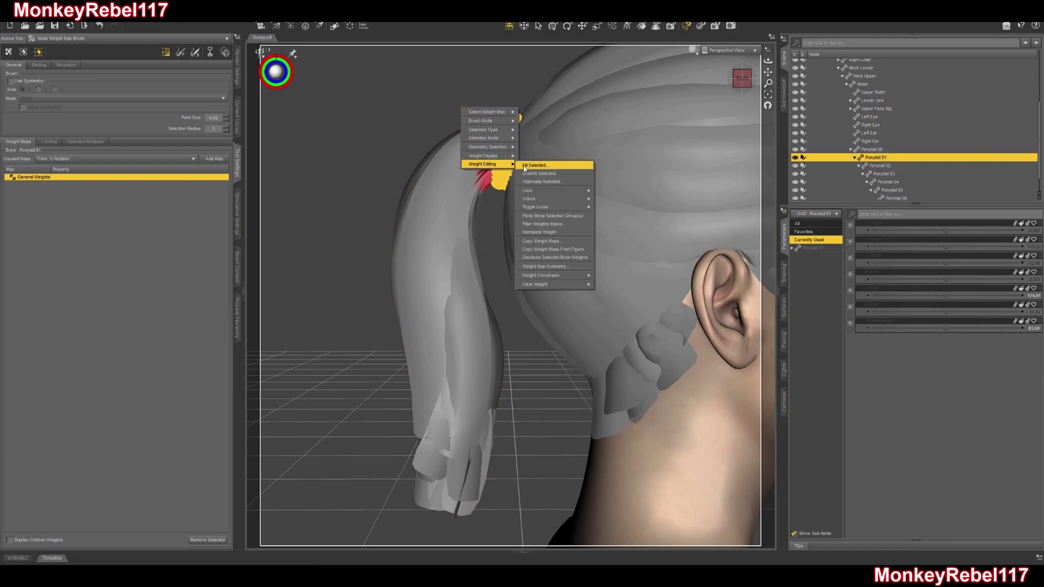
click(538, 165)
click(408, 305)
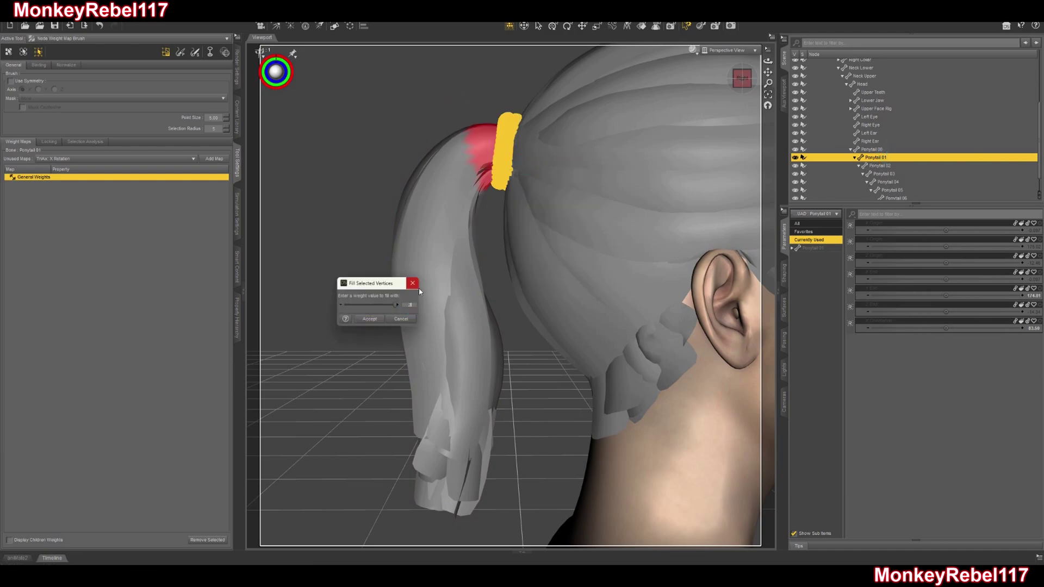
click(371, 319)
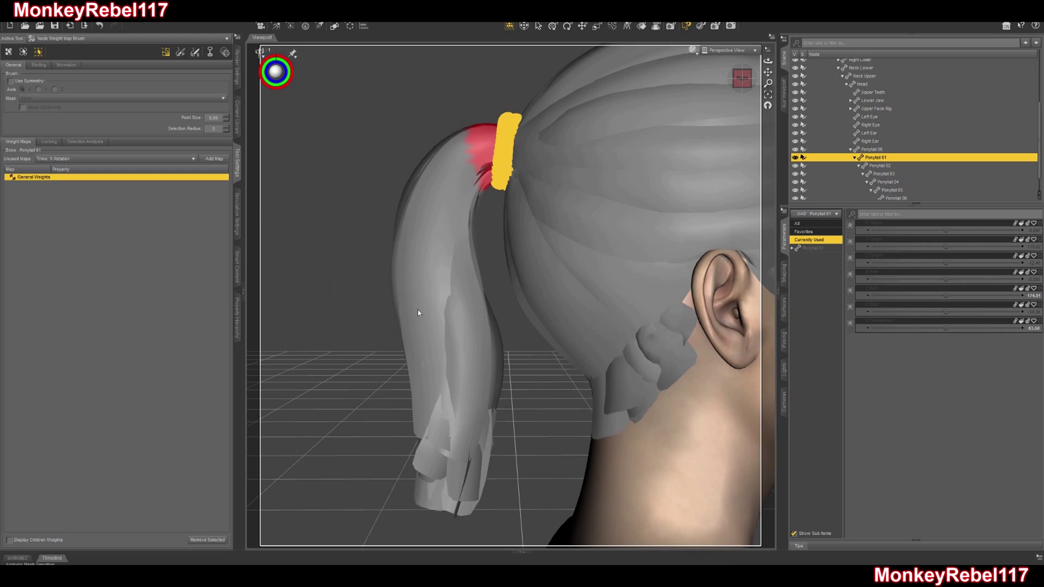
Select the Ponytail 02 bone for weight editing and clear the hair tie's vertex selection
click(885, 174)
click(881, 165)
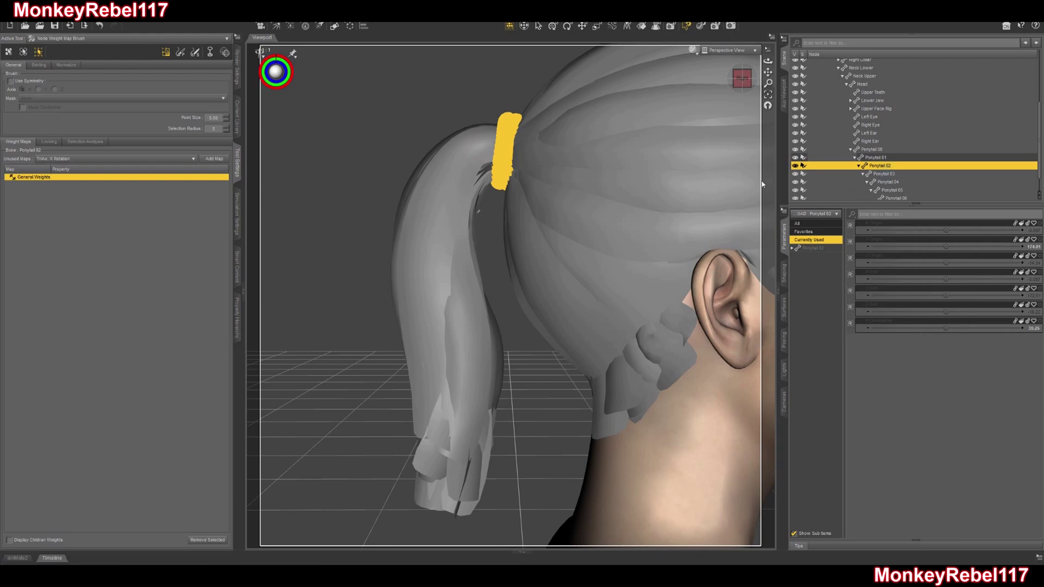
click(345, 156)
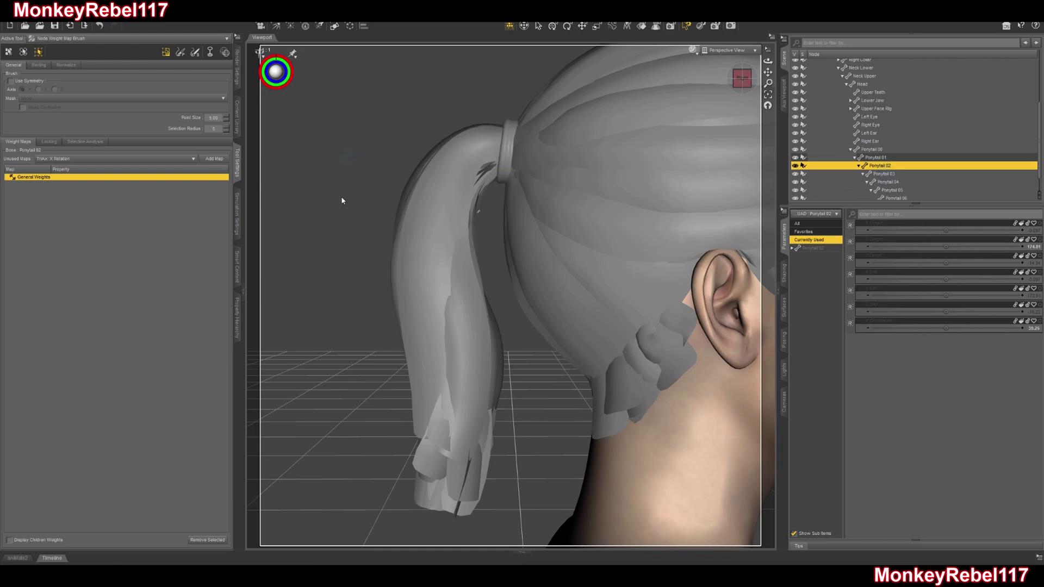
drag(477, 211, 378, 204)
drag(484, 247, 488, 231)
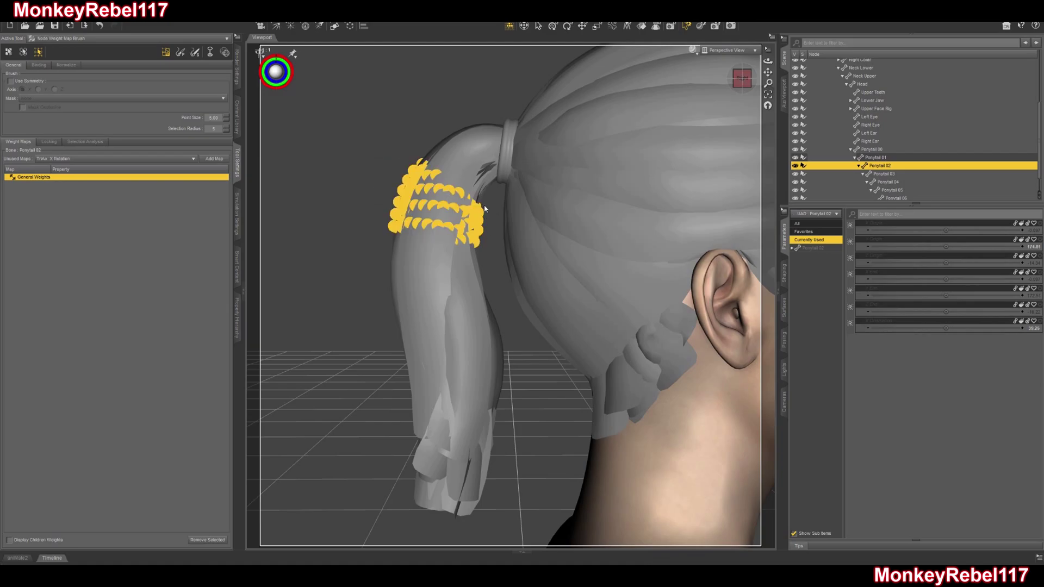
click(485, 205)
Check the Ponytail 02 bone's position inside the hair with the Joint Editor, and return to the Node Weight Map Brush
click(81, 25)
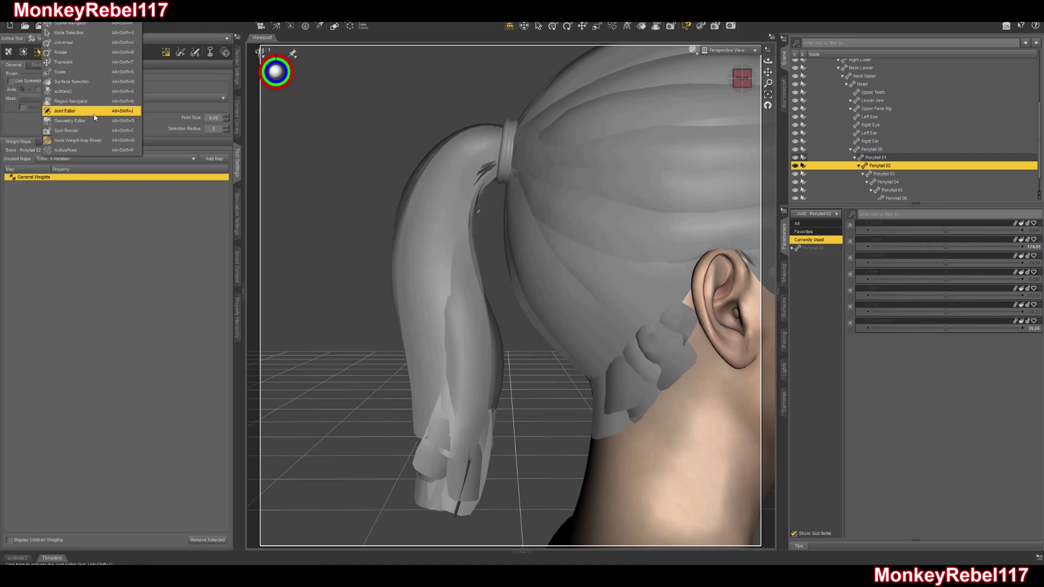
click(87, 111)
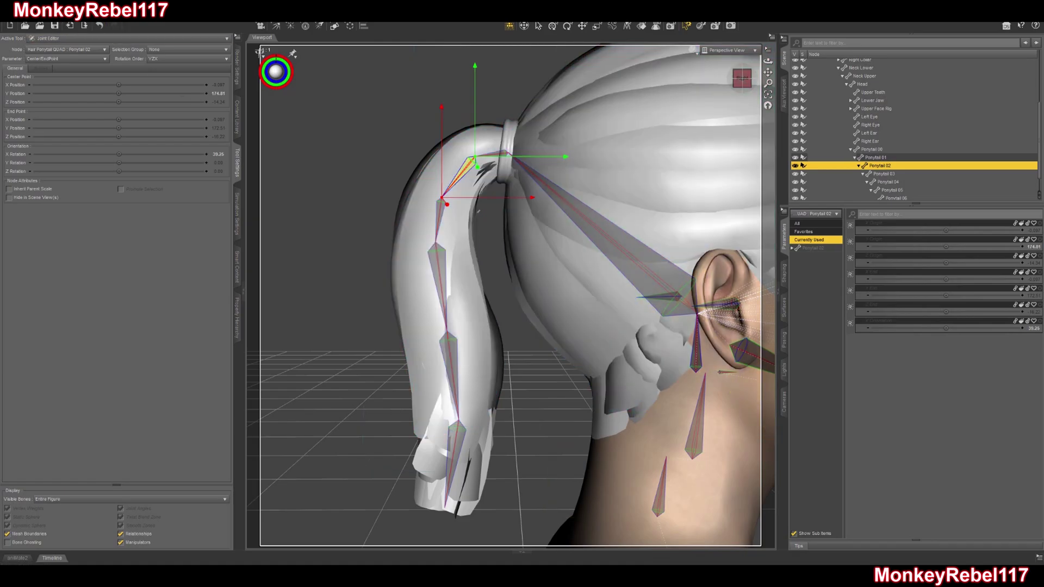
click(49, 38)
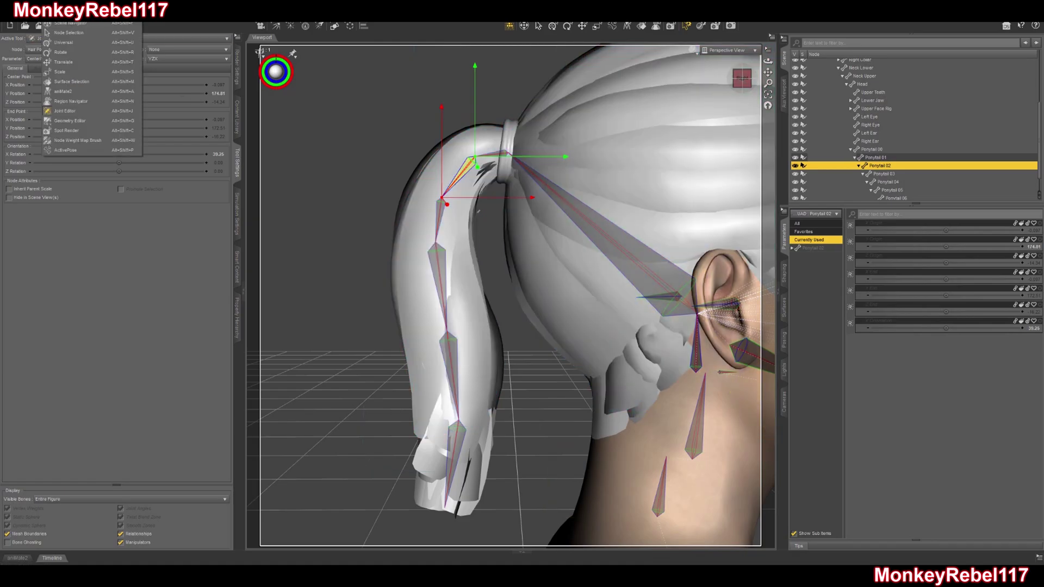
click(84, 140)
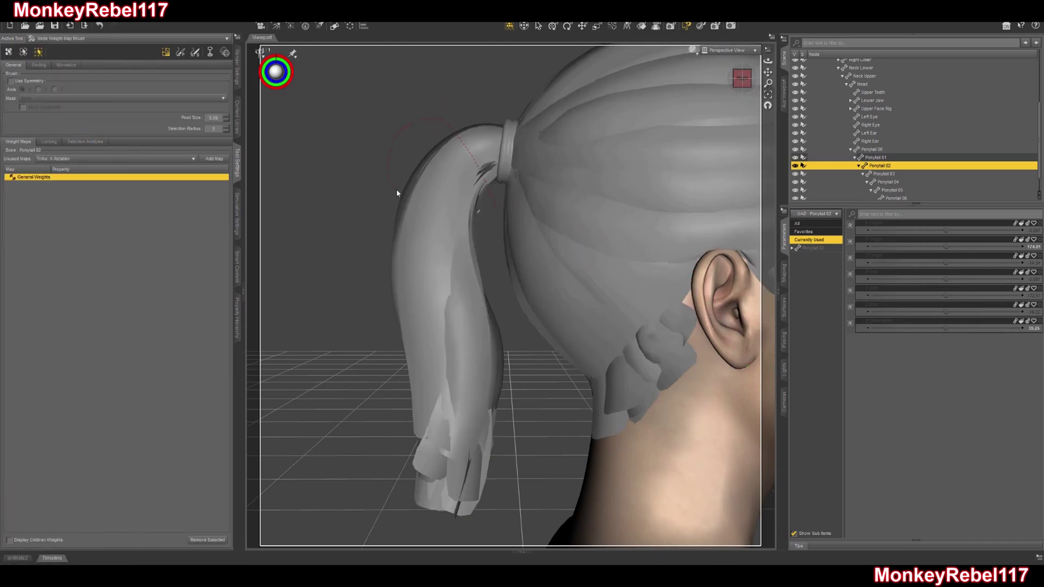
Lasso the ponytail's upper bend around the Ponytail 02 bone and open the weight fill for the selected vertices
click(495, 218)
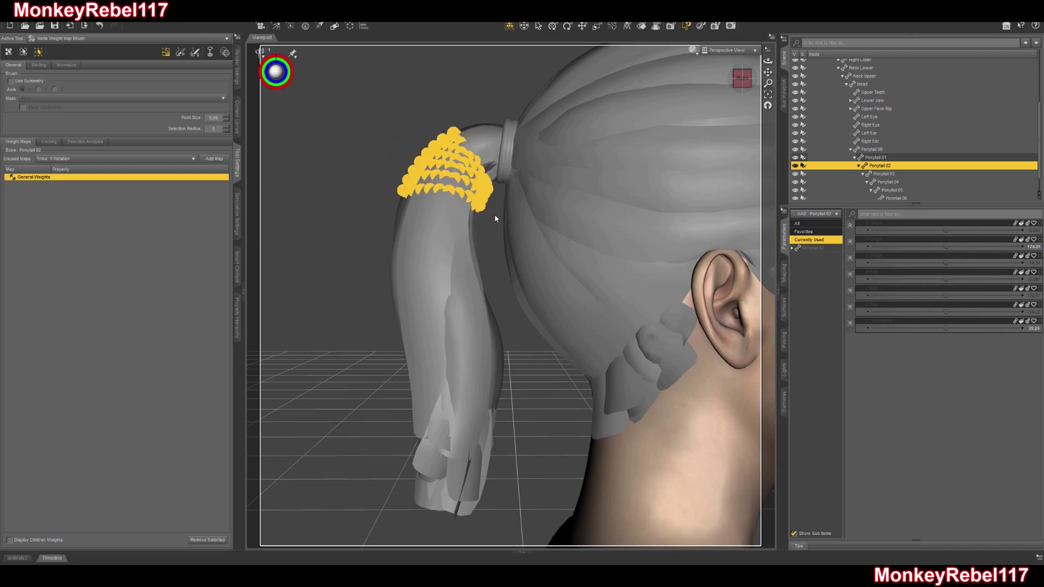
right_click(495, 219)
click(549, 281)
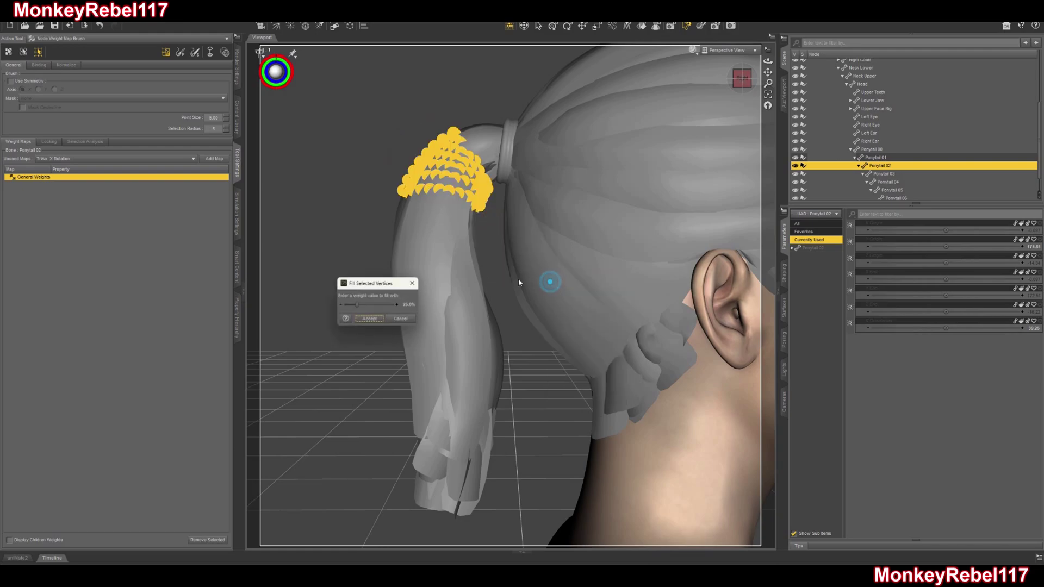